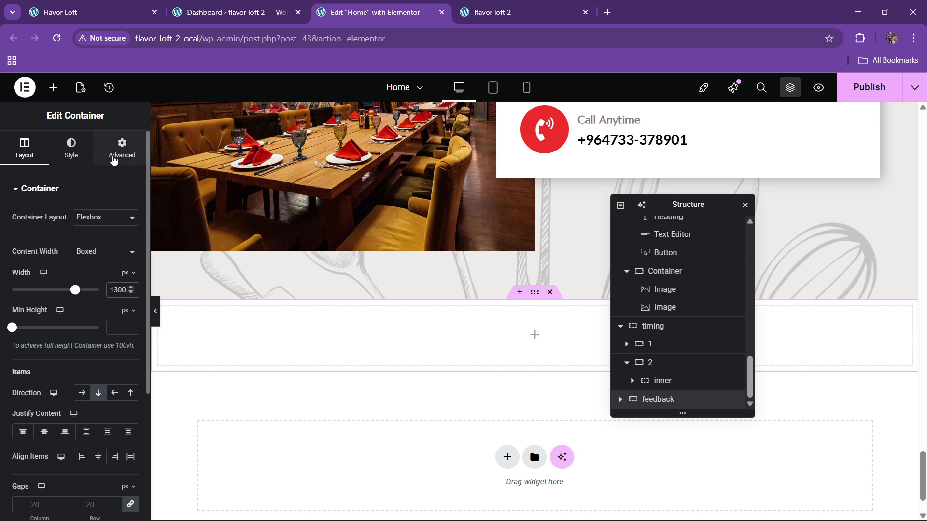
Step: Set the feedback container's padding to 80 px at top and bottom and 0 at right and left
{"action": "left_click", "coordinate": [121, 149]}
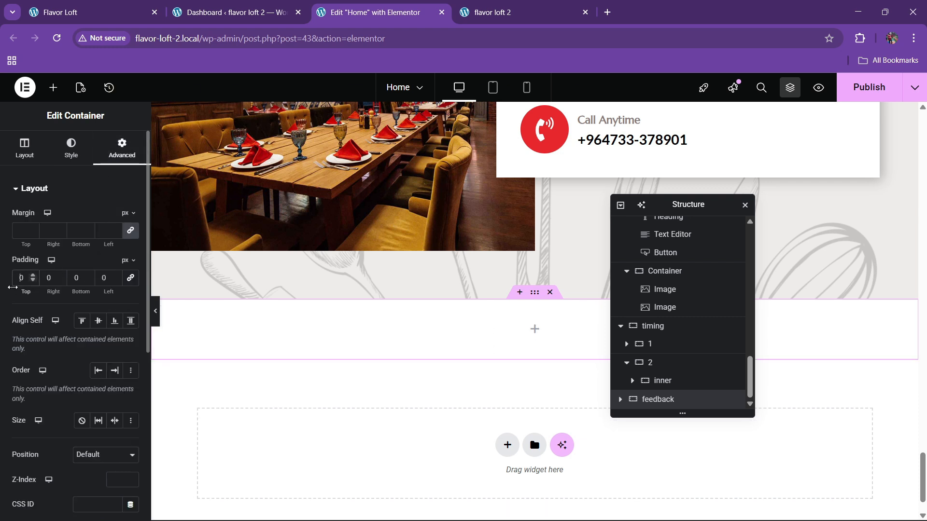
{"action": "type", "text": "8"}
{"action": "left_click", "coordinate": [69, 291]}
{"action": "type", "text": "8"}
{"action": "scroll", "coordinate": [424, 340], "scroll_direction": "down", "scroll_amount": 2}
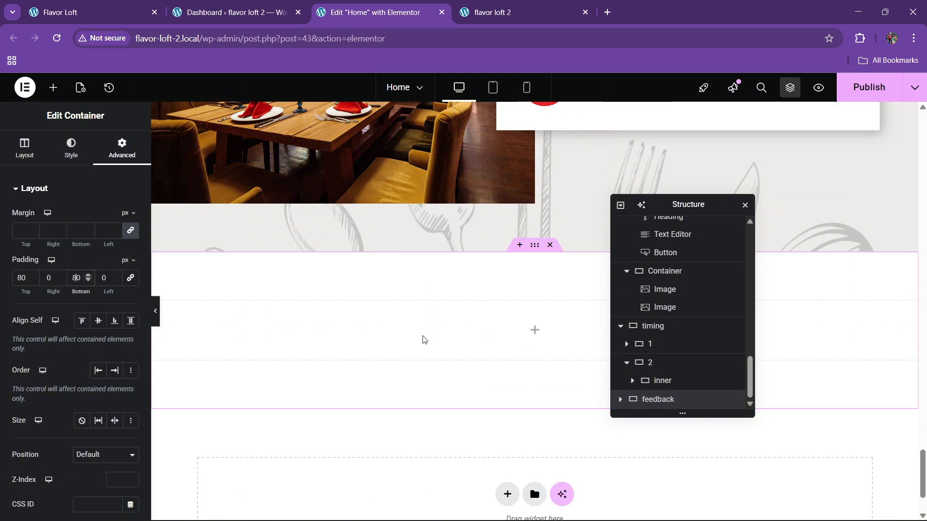
Step: Give the feedback container a classic background in the light grey global colour, matching the Flavor Loft reference page's feedback section
{"action": "left_click", "coordinate": [92, 12]}
{"action": "scroll", "coordinate": [444, 276], "scroll_direction": "down", "scroll_amount": 2}
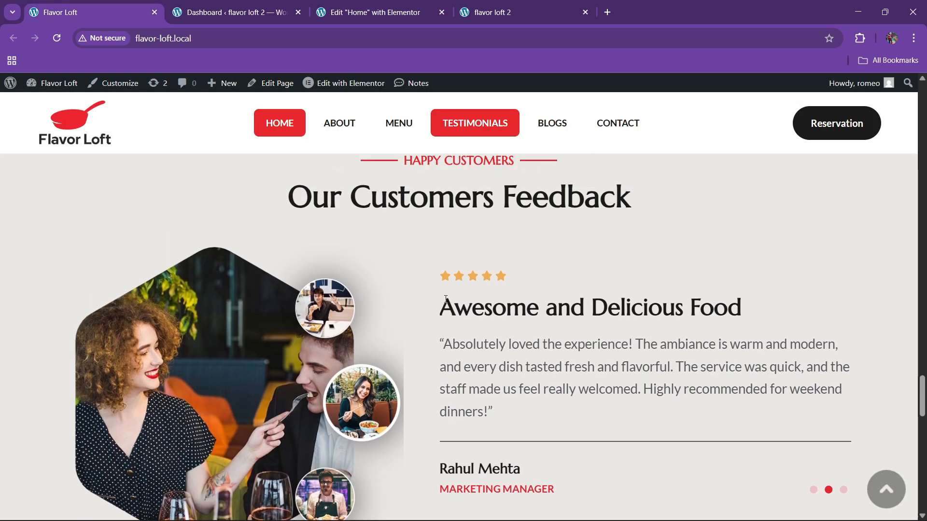
{"action": "left_click", "coordinate": [372, 12]}
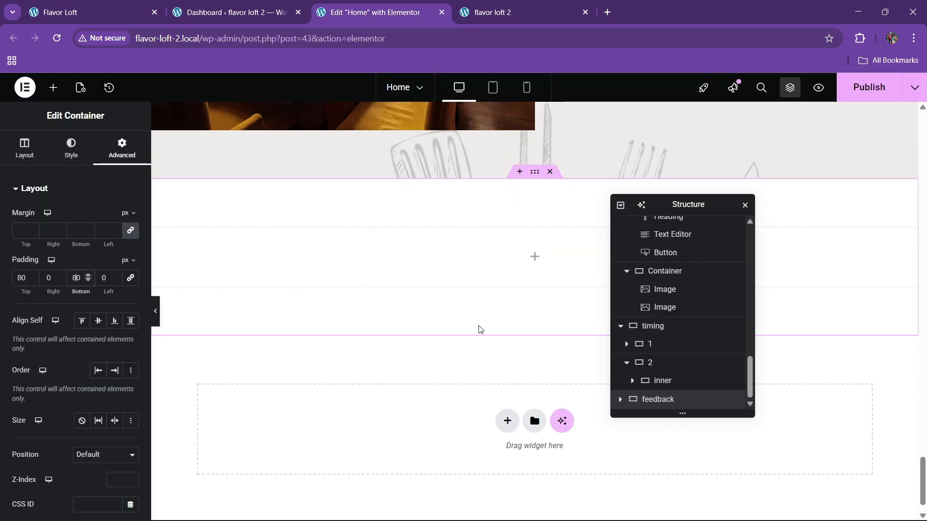
{"action": "left_click", "coordinate": [70, 150]}
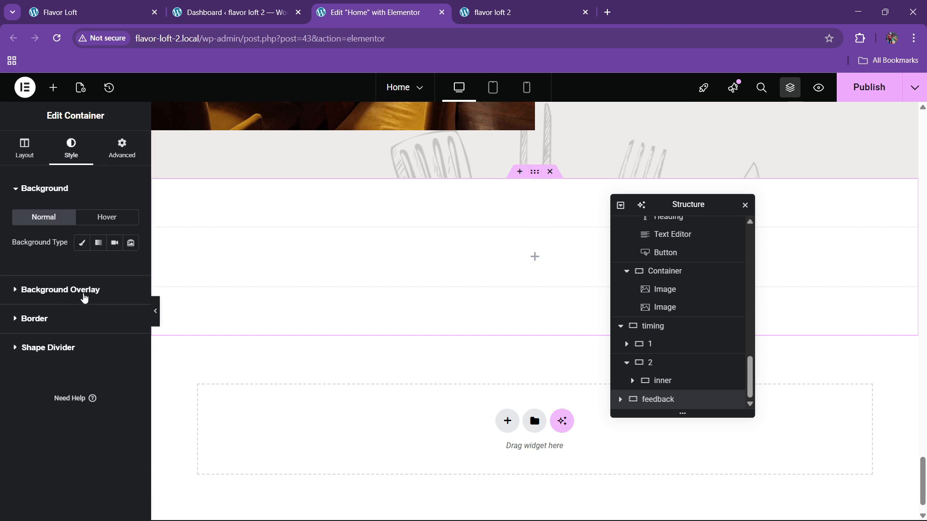
{"action": "left_click", "coordinate": [82, 244]}
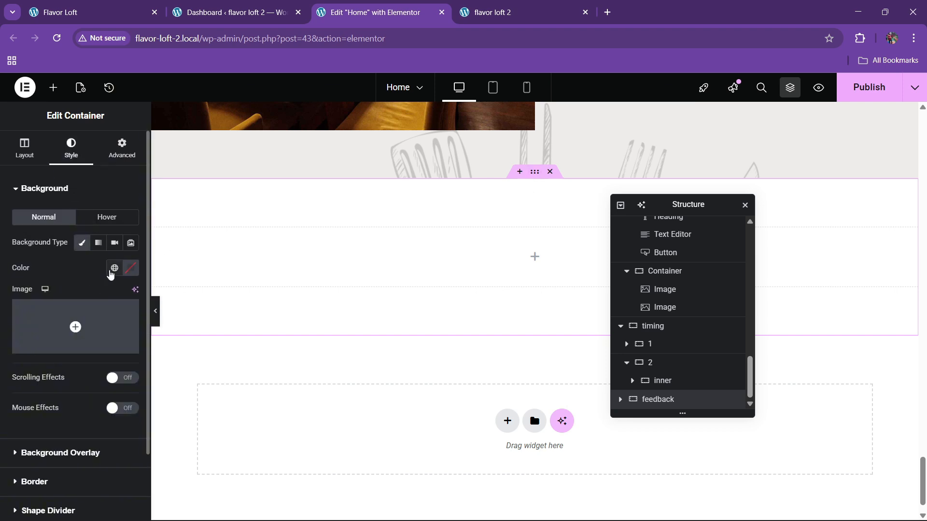
{"action": "left_click", "coordinate": [114, 268]}
{"action": "left_click", "coordinate": [68, 468]}
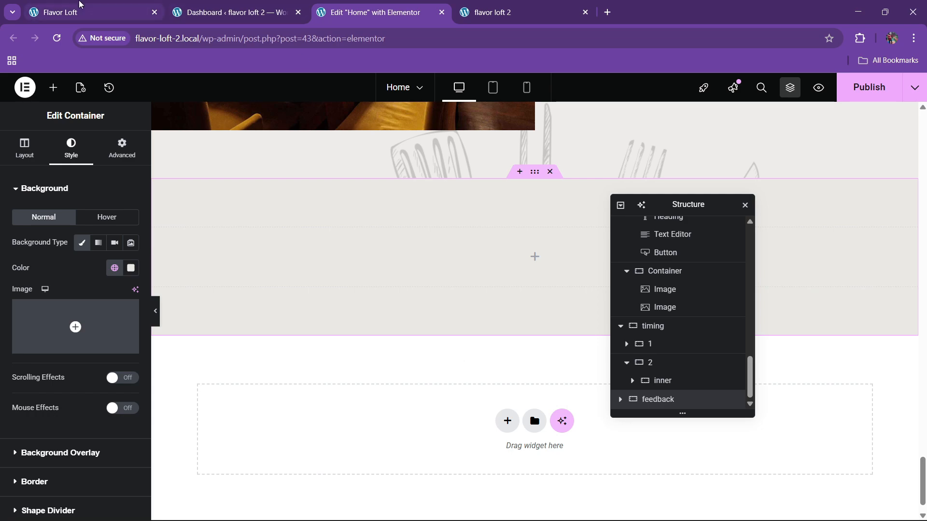
{"action": "left_click", "coordinate": [81, 5]}
{"action": "left_click", "coordinate": [410, 4]}
Step: Copy the "Popular Menu" divider from the Latest Food Items section and paste it into the empty feedback container
{"action": "scroll", "coordinate": [441, 242], "scroll_direction": "up", "scroll_amount": 10}
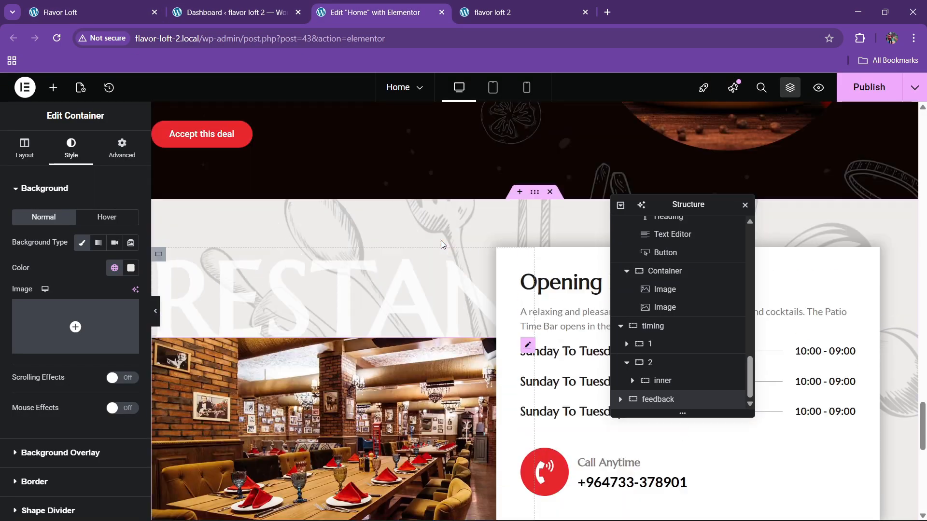
{"action": "scroll", "coordinate": [441, 240], "scroll_direction": "up", "scroll_amount": 15}
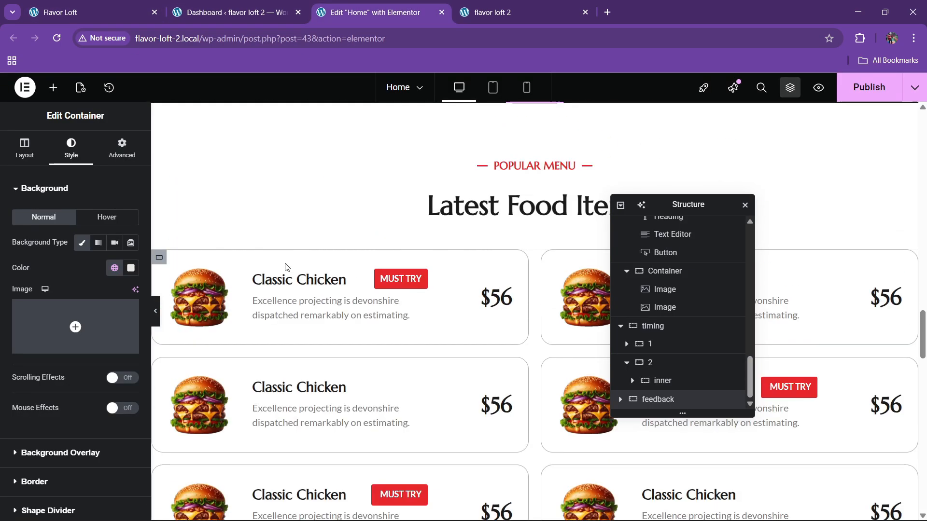
{"action": "scroll", "coordinate": [285, 267], "scroll_direction": "up", "scroll_amount": 3}
{"action": "right_click", "coordinate": [534, 293]}
{"action": "left_click", "coordinate": [548, 296]}
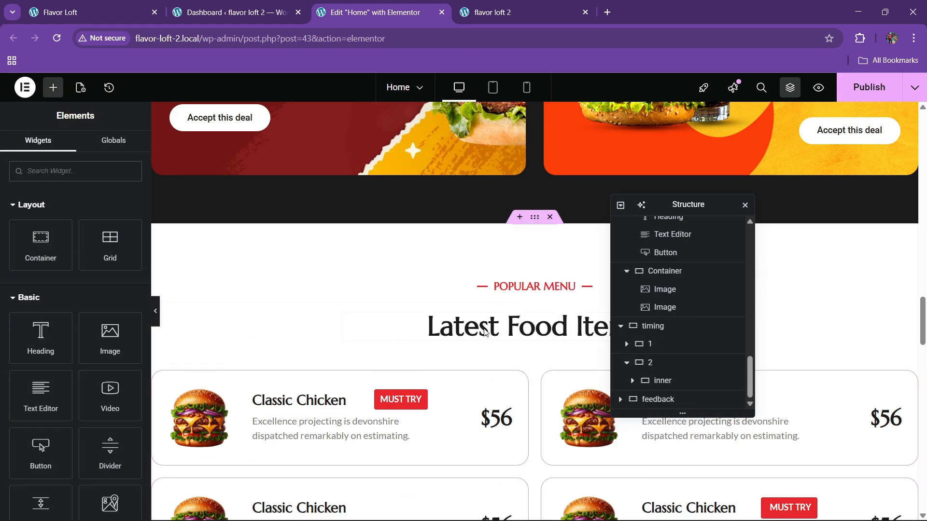
{"action": "scroll", "coordinate": [483, 331], "scroll_direction": "down", "scroll_amount": 20}
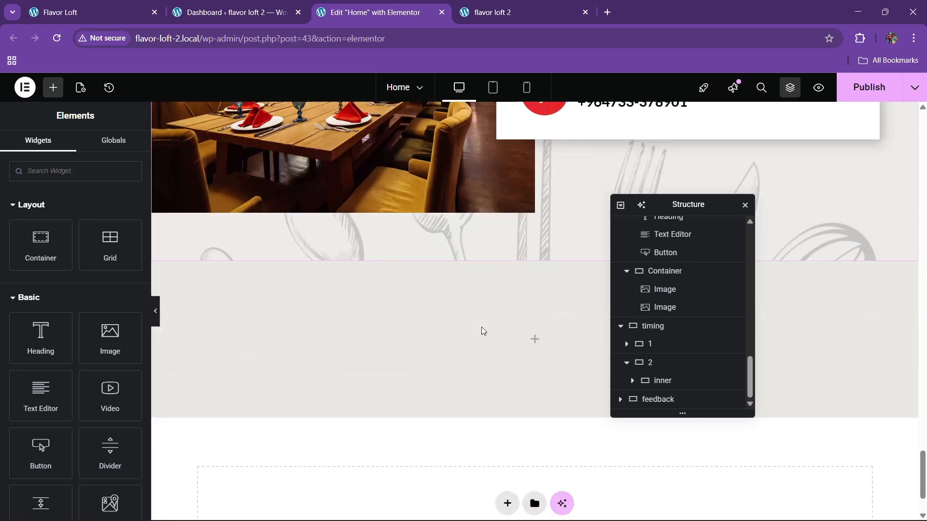
{"action": "scroll", "coordinate": [482, 326], "scroll_direction": "down", "scroll_amount": 2}
{"action": "right_click", "coordinate": [468, 262]}
{"action": "left_click", "coordinate": [483, 296]}
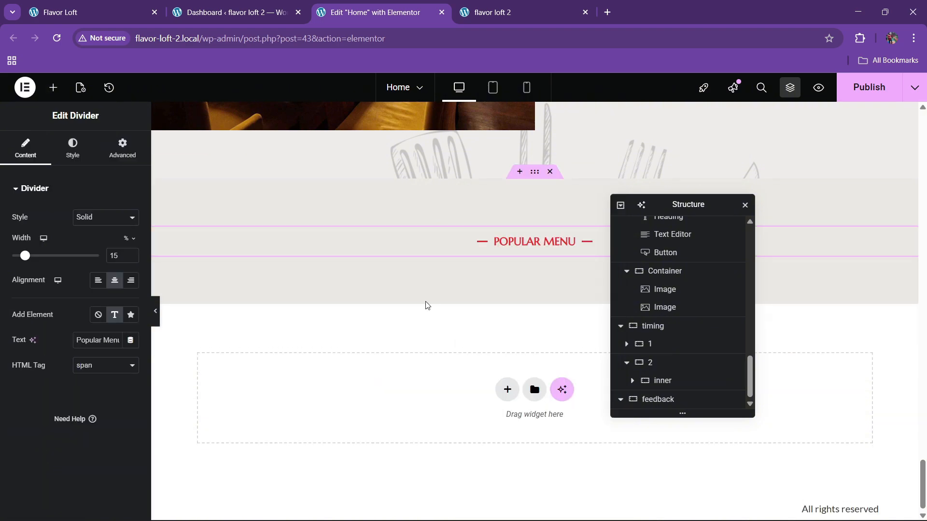
Step: Copy the "Latest Food Items" heading and paste it below the divider in the feedback container
{"action": "scroll", "coordinate": [425, 302], "scroll_direction": "up", "scroll_amount": 20}
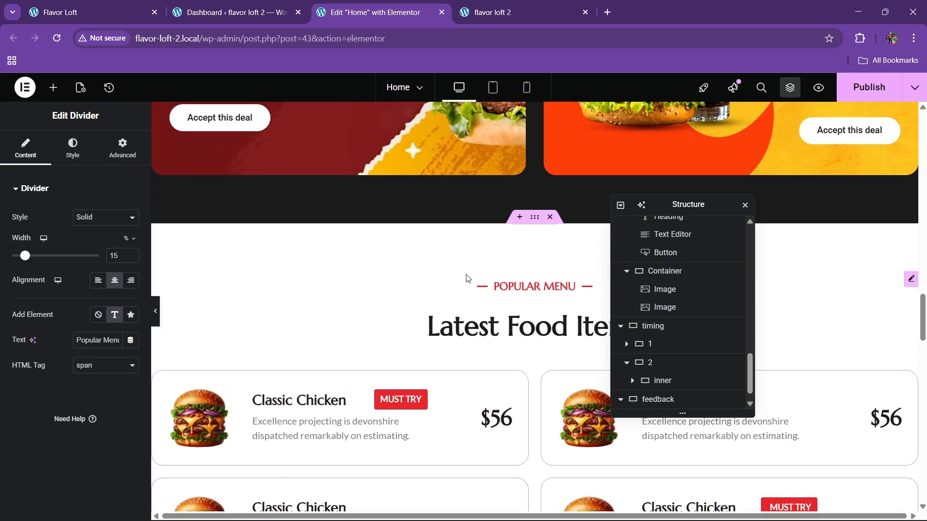
{"action": "right_click", "coordinate": [496, 326]}
{"action": "left_click", "coordinate": [518, 300]}
{"action": "scroll", "coordinate": [471, 329], "scroll_direction": "down", "scroll_amount": 7}
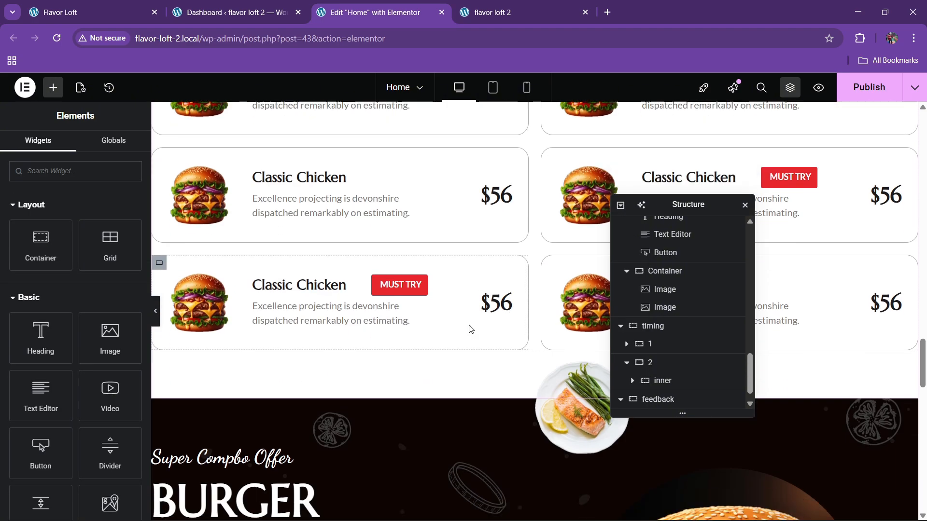
{"action": "scroll", "coordinate": [468, 323], "scroll_direction": "down", "scroll_amount": 15}
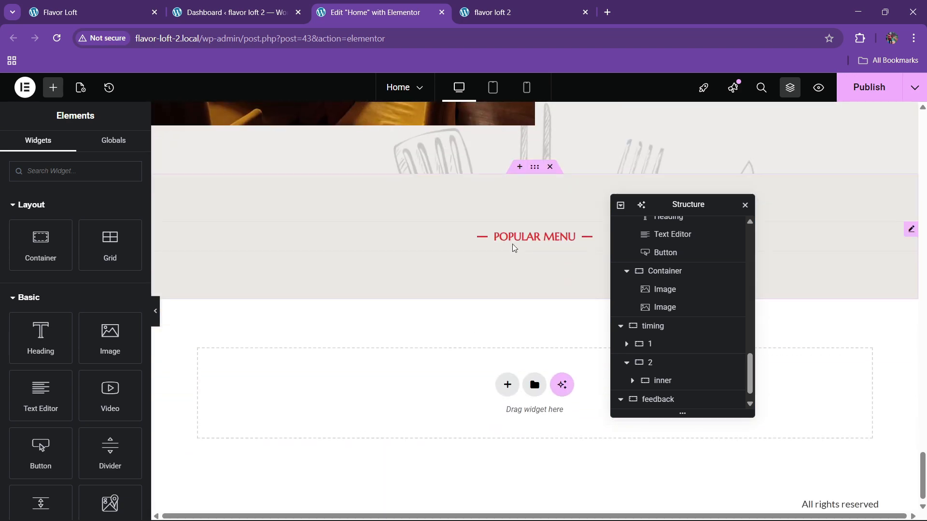
{"action": "right_click", "coordinate": [513, 247]}
{"action": "left_click", "coordinate": [534, 317]}
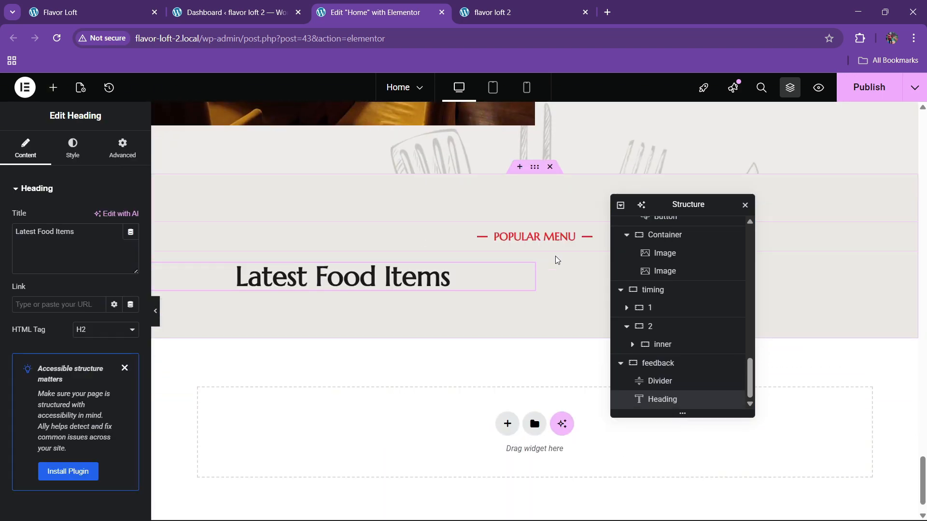
Step: Centre the feedback container's items using its justify content and align items settings
{"action": "left_click", "coordinate": [663, 365]}
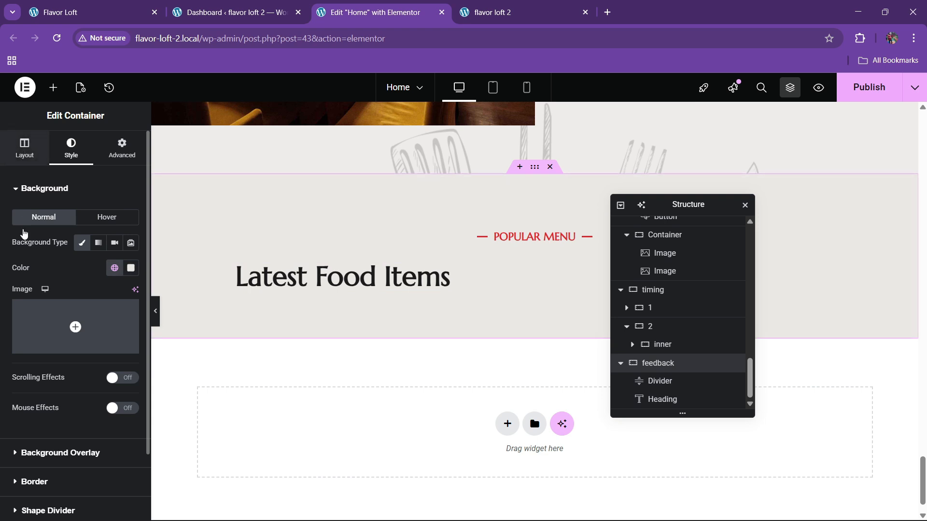
{"action": "left_click", "coordinate": [24, 147]}
{"action": "left_click", "coordinate": [98, 456]}
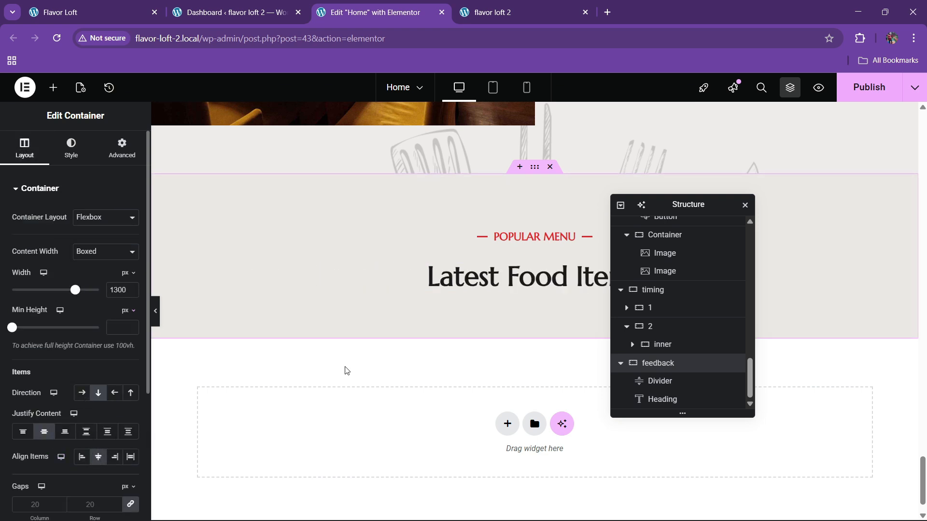
Step: Copy "Happy Customers" from the Flavor Loft reference page and use it as the text of the feedback container's divider
{"action": "left_click", "coordinate": [60, 12]}
{"action": "scroll", "coordinate": [432, 267], "scroll_direction": "up", "scroll_amount": 1}
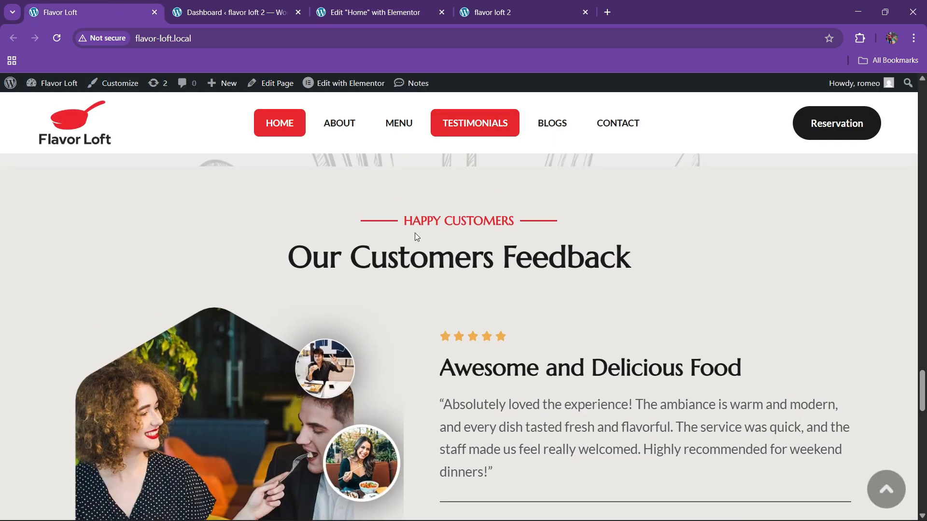
{"action": "triple_click", "coordinate": [453, 231]}
{"action": "triple_click", "coordinate": [514, 222]}
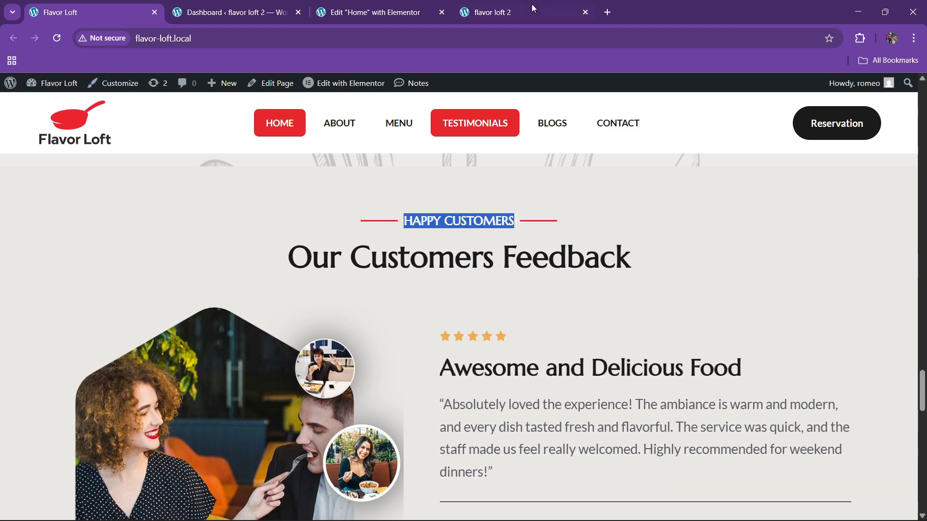
{"action": "left_click", "coordinate": [405, 12]}
{"action": "left_click", "coordinate": [609, 246]}
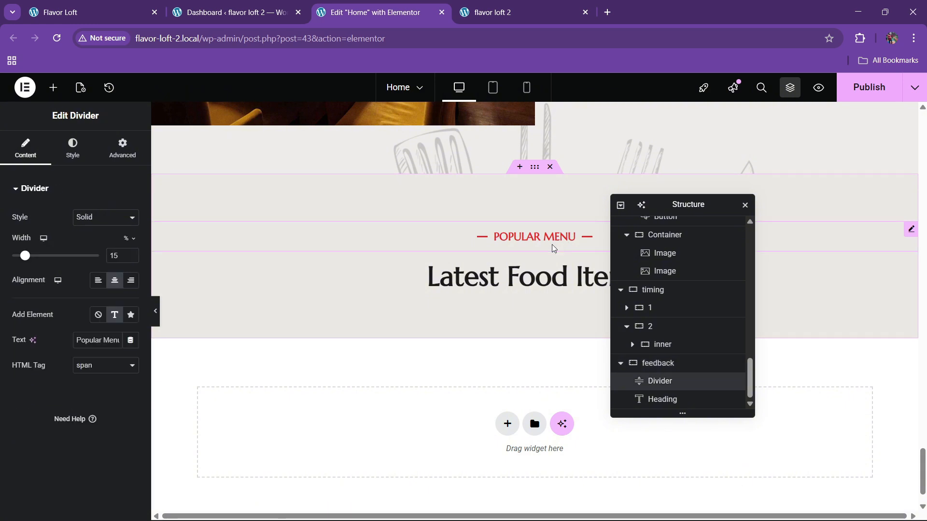
{"action": "left_click", "coordinate": [104, 335]}
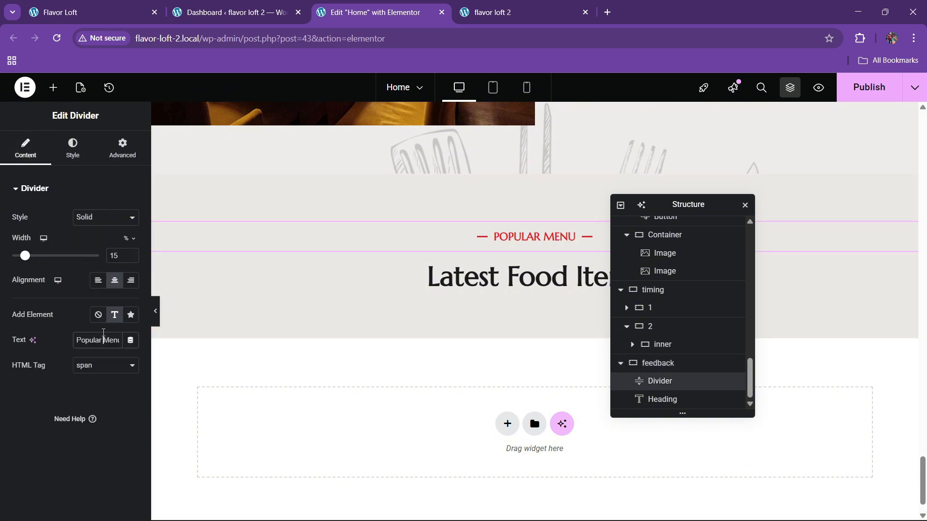
{"action": "key", "text": "ctrl+v"}
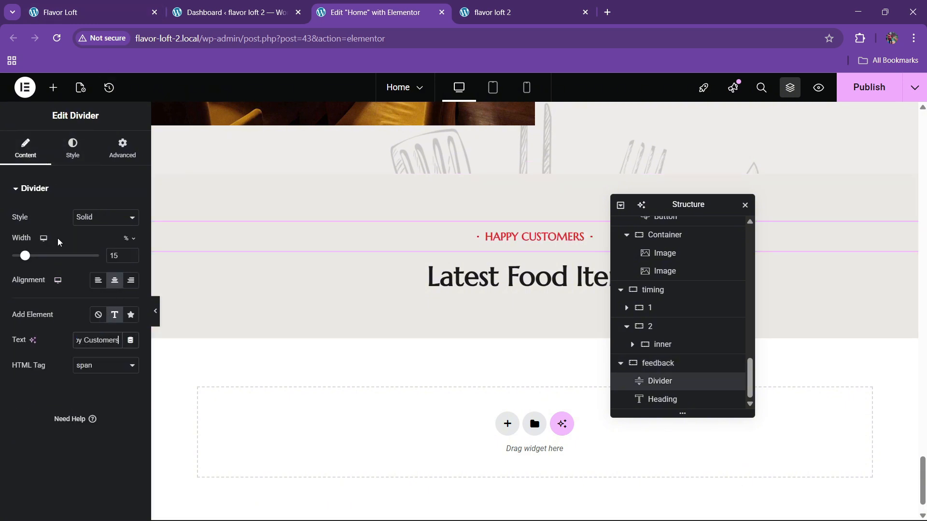
Step: Set the "Happy Customers" divider's width to 25%
{"action": "type", "text": "30"}
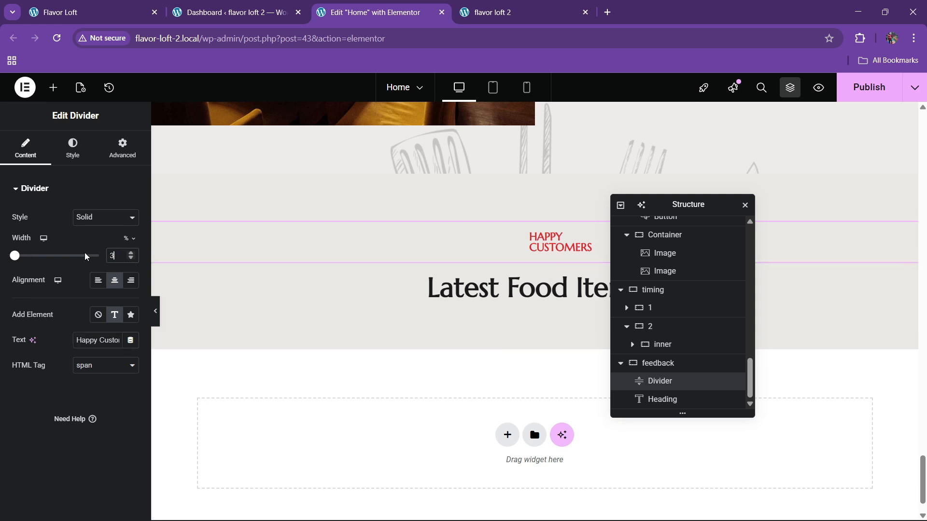
{"action": "key", "text": "BackSpace"}
{"action": "key", "text": "BackSpace"}
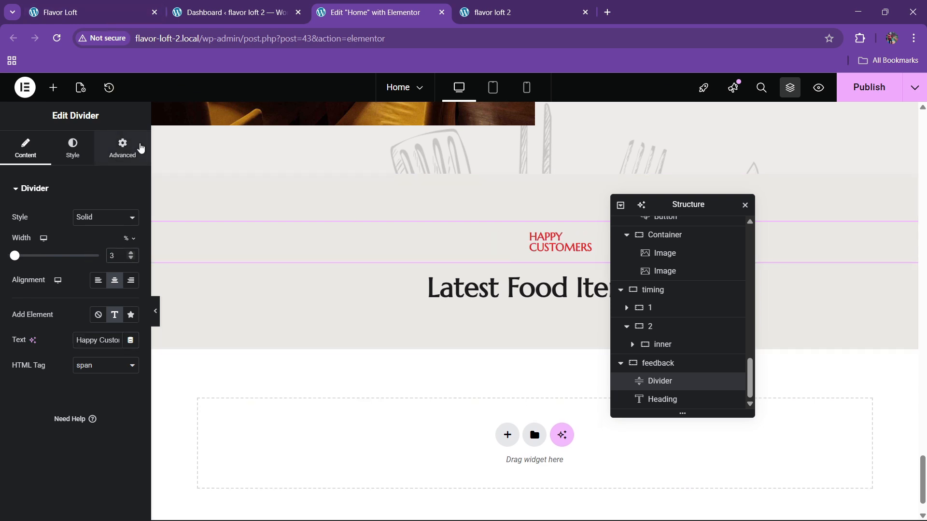
{"action": "type", "text": "20"}
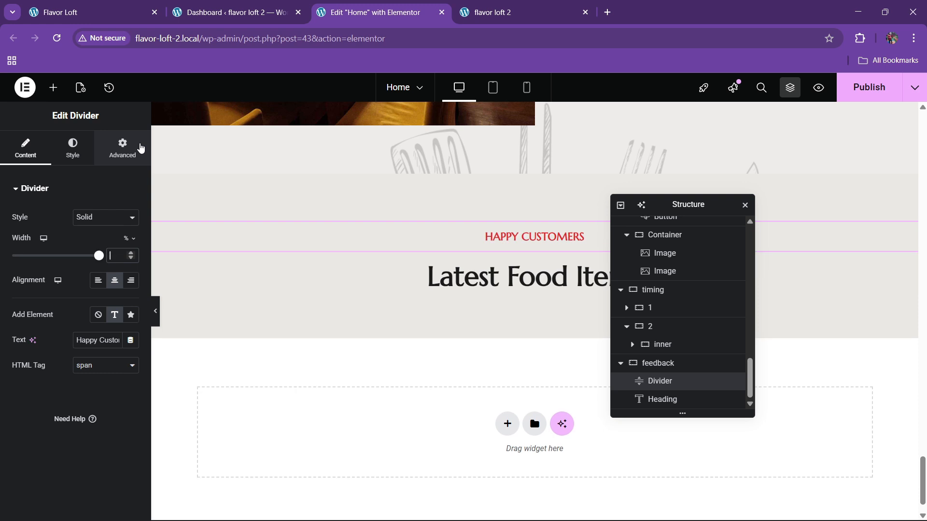
{"action": "type", "text": "25"}
Step: Replace the feedback heading's title with "Our Customers Feedback" copied from the reference page, and publish the Home page
{"action": "left_click", "coordinate": [92, 12]}
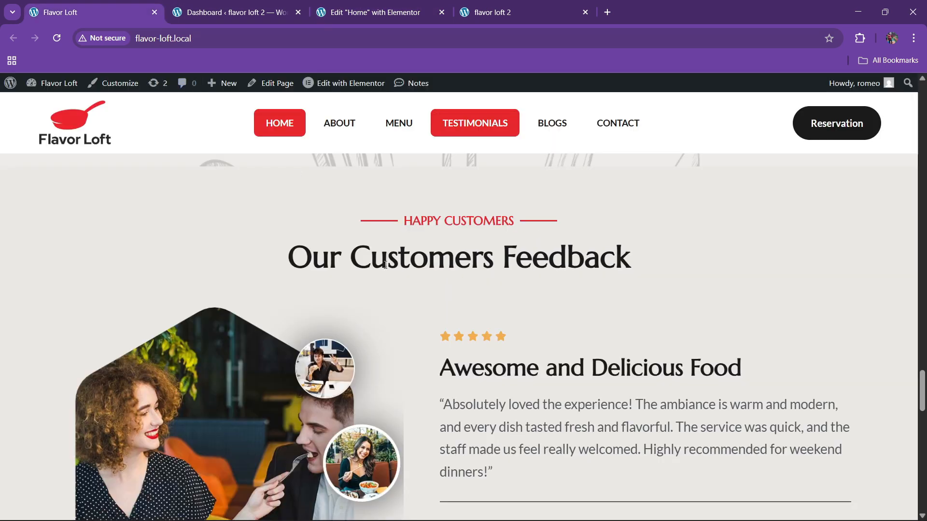
{"action": "left_click_drag", "start_coordinate": [298, 263], "coordinate": [644, 259]}
{"action": "key", "text": "ctrl+c"}
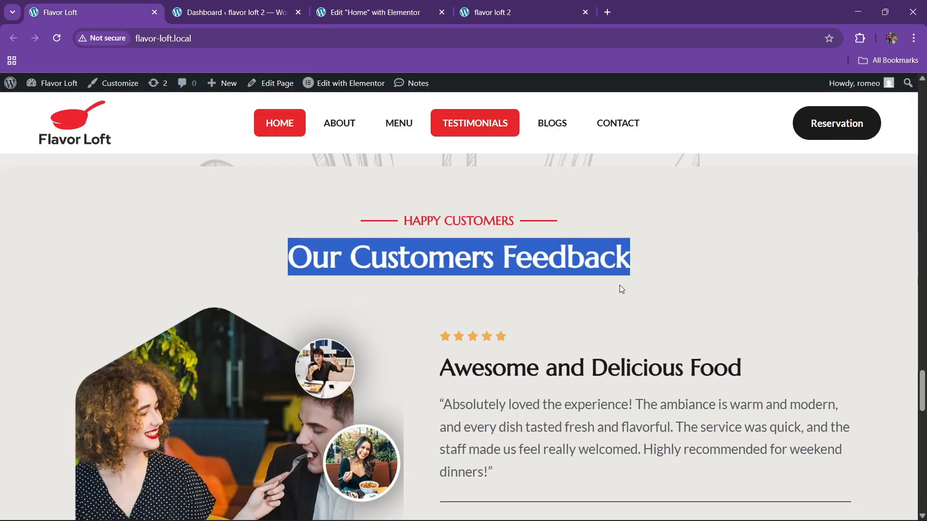
{"action": "left_click", "coordinate": [405, 4]}
{"action": "left_click", "coordinate": [541, 287]}
{"action": "left_click", "coordinate": [51, 258]}
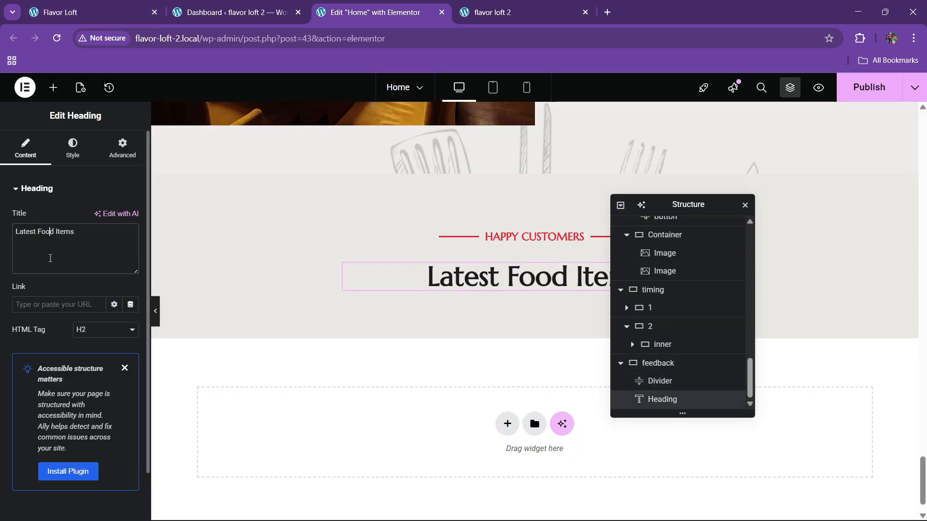
{"action": "key", "text": "ctrl+v"}
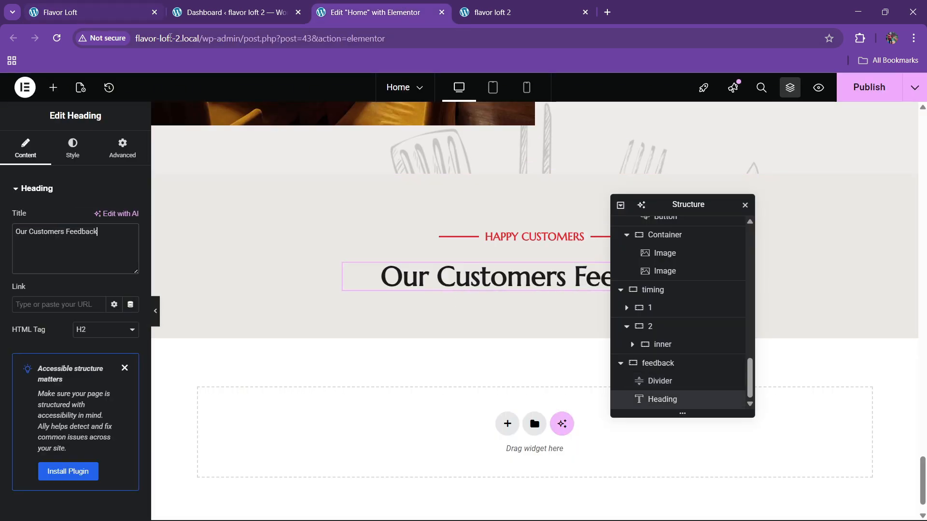
{"action": "left_click", "coordinate": [120, 6]}
{"action": "left_click", "coordinate": [383, 7]}
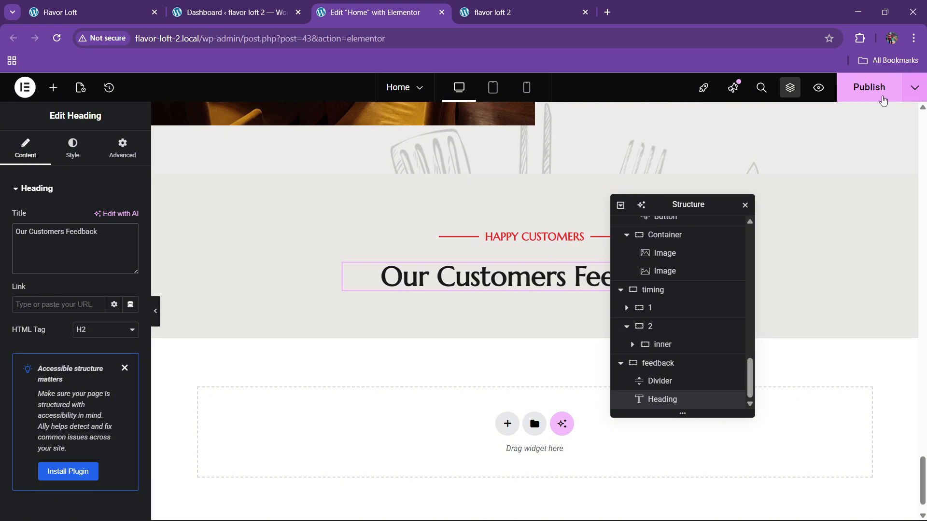
{"action": "left_click", "coordinate": [883, 99]}
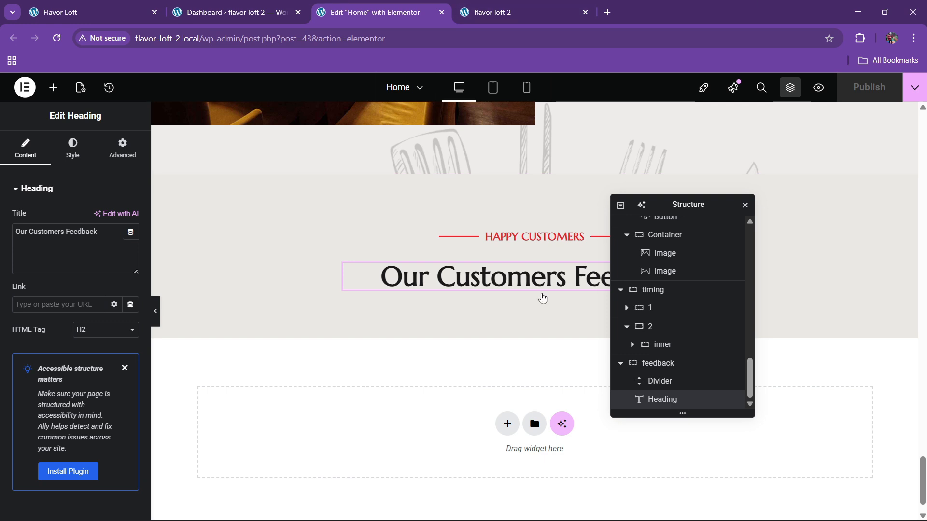
Step: Check the testimonial layout on the Flavor Loft reference page, and add a container with 0 padding below the feedback heading
{"action": "left_click", "coordinate": [140, 13]}
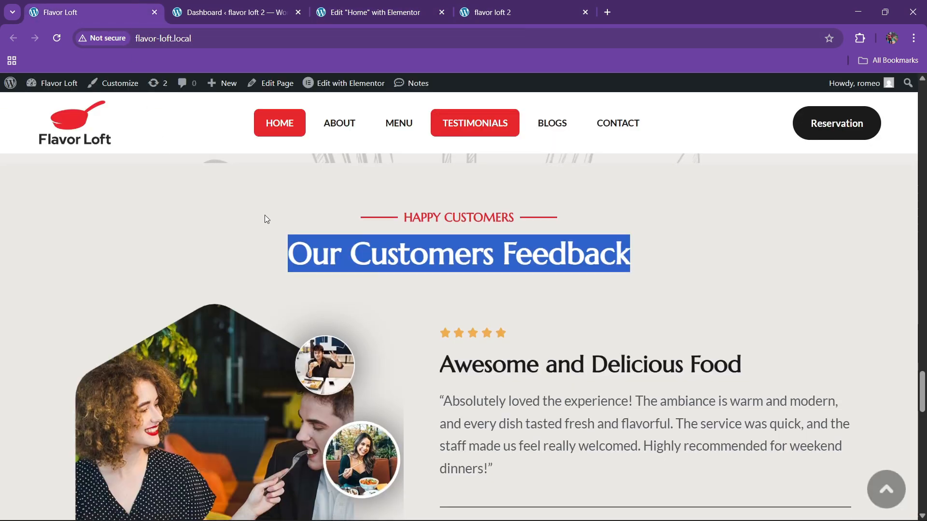
{"action": "scroll", "coordinate": [415, 248], "scroll_direction": "down", "scroll_amount": 1}
{"action": "left_click", "coordinate": [415, 249]}
{"action": "scroll", "coordinate": [410, 275], "scroll_direction": "down", "scroll_amount": 2}
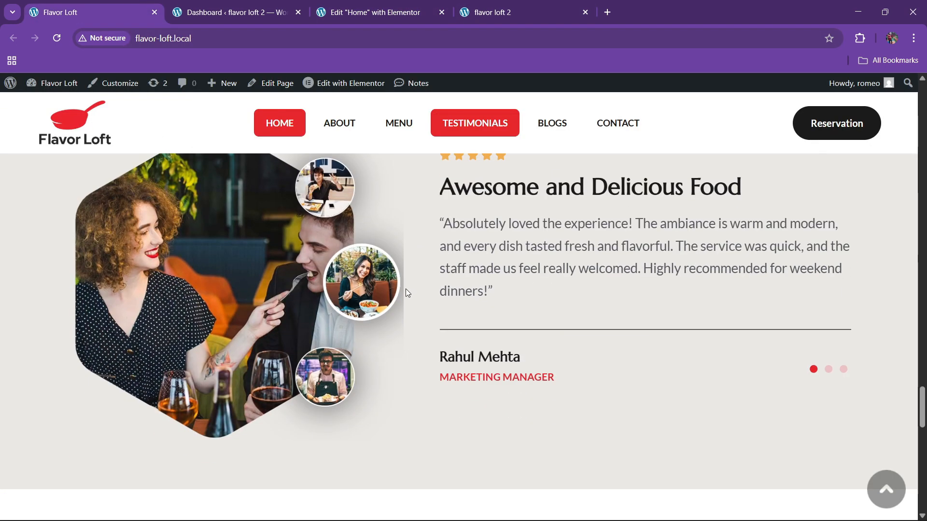
{"action": "left_click", "coordinate": [369, 12]}
{"action": "left_click", "coordinate": [53, 87]}
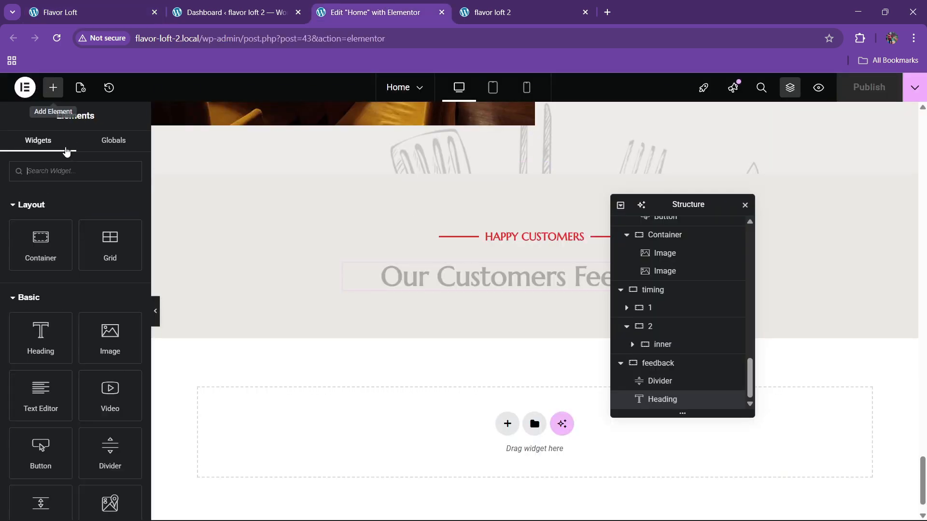
{"action": "left_click_drag", "start_coordinate": [54, 244], "coordinate": [372, 319]}
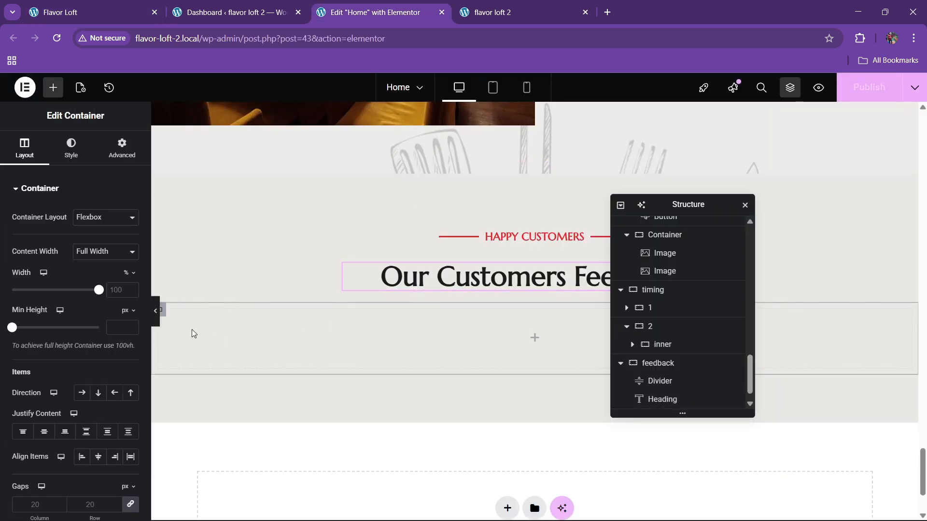
{"action": "left_click", "coordinate": [123, 147]}
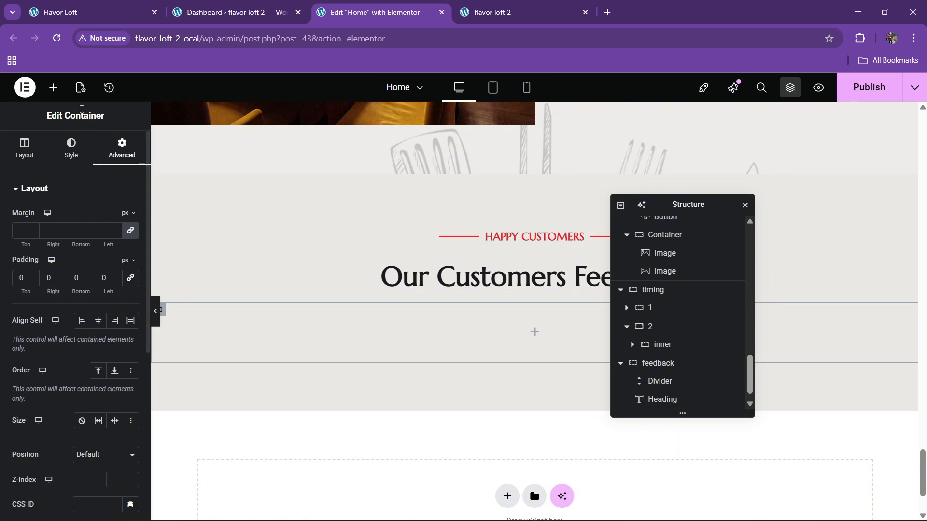
Step: Nest a second container inside the new feedback container and set its padding to 0 on all sides
{"action": "left_click", "coordinate": [54, 88]}
{"action": "left_click_drag", "start_coordinate": [40, 245], "coordinate": [376, 339]}
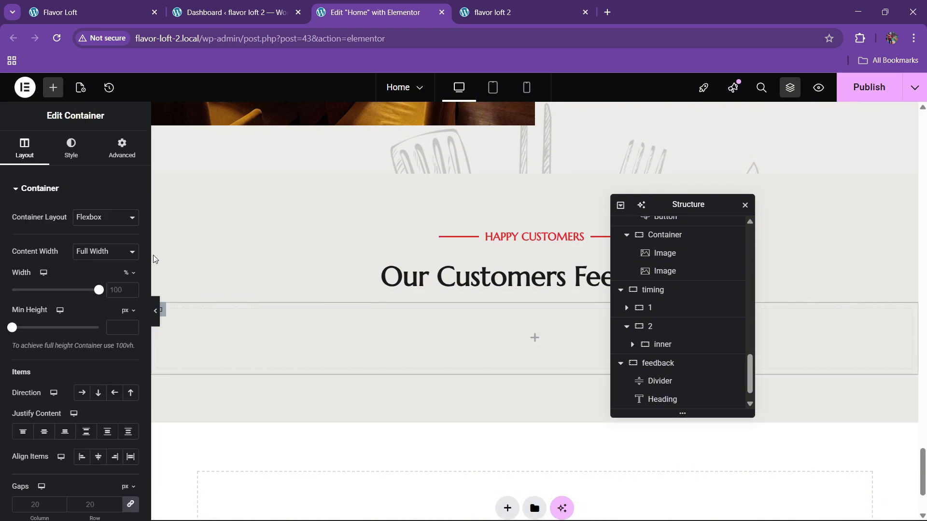
{"action": "left_click", "coordinate": [122, 148]}
{"action": "left_click", "coordinate": [130, 281]}
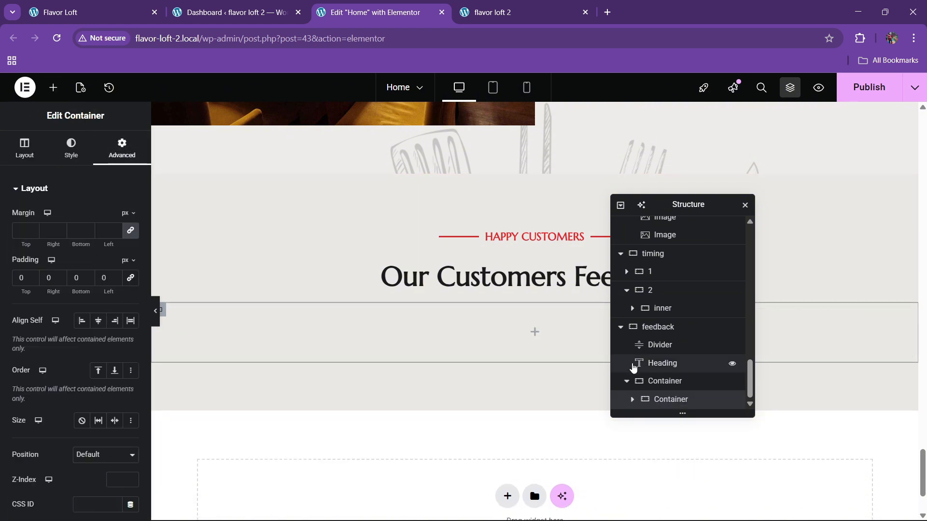
Step: Rename the outer container "main" and the nested one "img", and duplicate the img container
{"action": "double_click", "coordinate": [661, 382]}
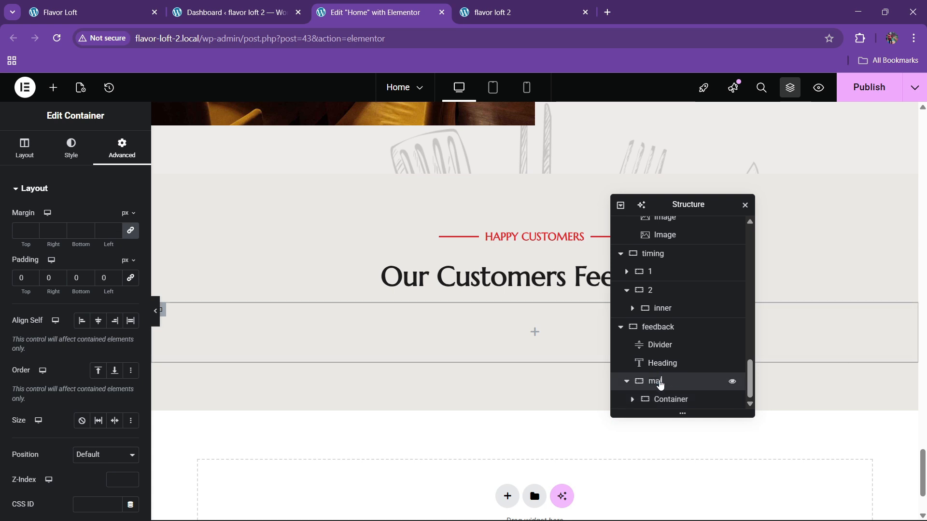
{"action": "double_click", "coordinate": [668, 400]}
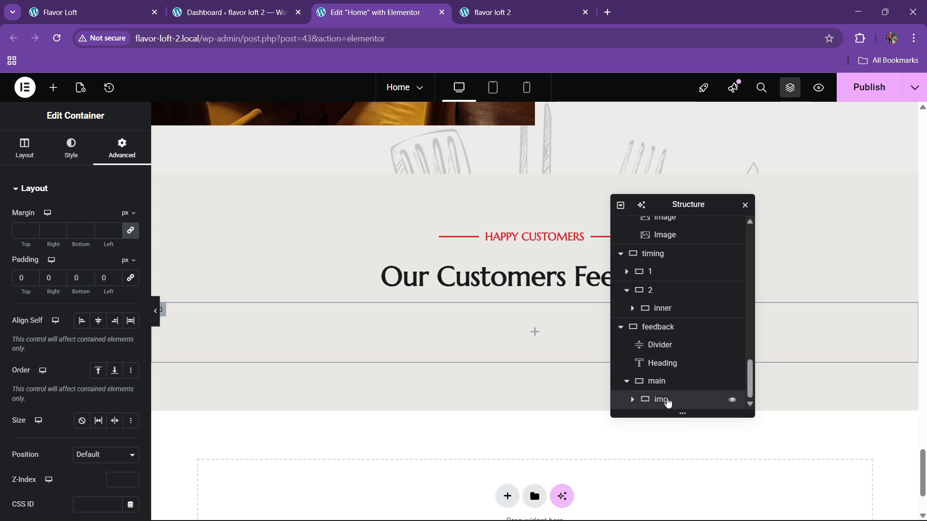
{"action": "right_click", "coordinate": [671, 399]}
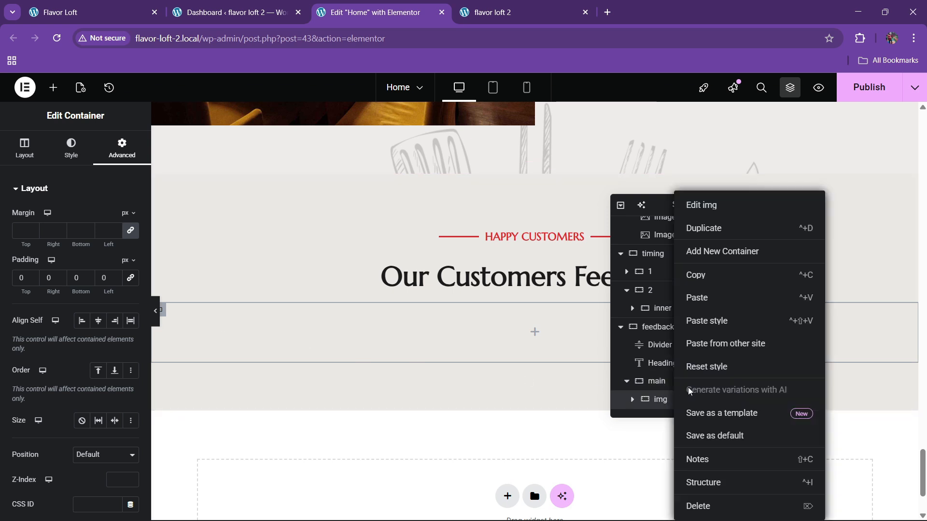
{"action": "left_click", "coordinate": [705, 240]}
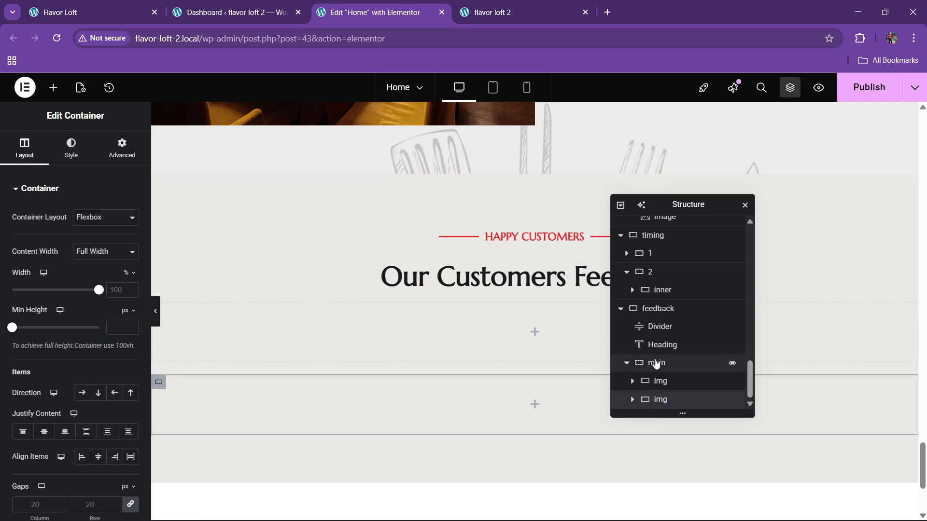
Step: Lay out the main container's items in a row with space-between justification and centred alignment
{"action": "left_click", "coordinate": [25, 148]}
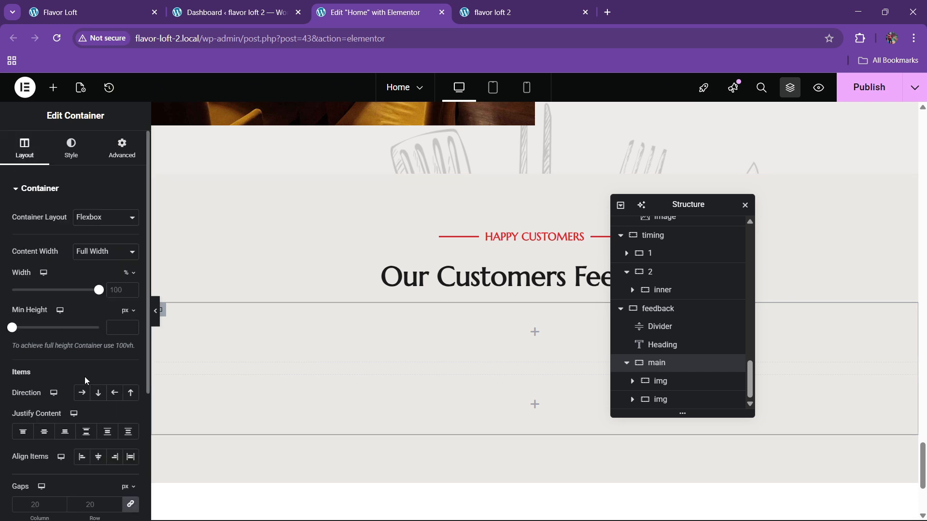
{"action": "left_click", "coordinate": [81, 392]}
{"action": "left_click", "coordinate": [86, 431]}
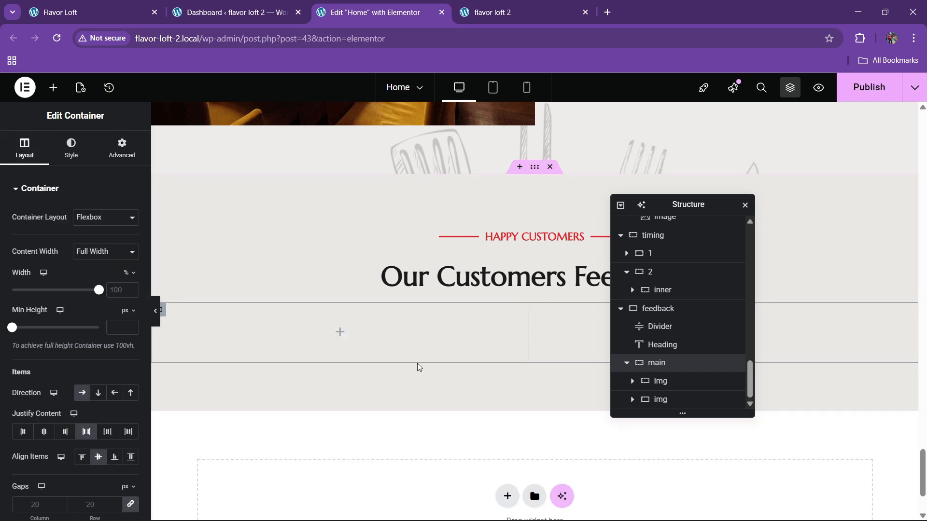
Step: Add an Image widget to the first img container and look through the media library for the testimonial picture
{"action": "left_click", "coordinate": [53, 88]}
{"action": "left_click_drag", "start_coordinate": [105, 350], "coordinate": [284, 348]}
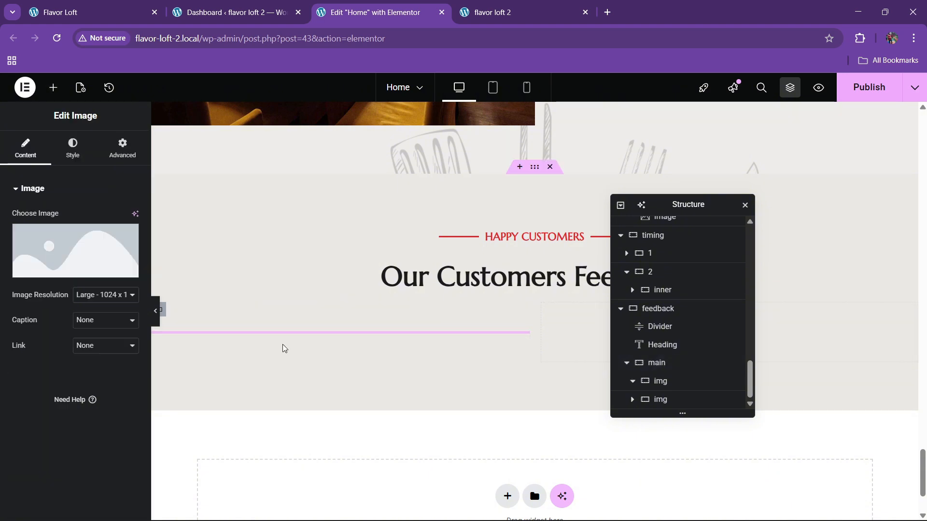
{"action": "left_click", "coordinate": [434, 348]}
{"action": "scroll", "coordinate": [621, 296], "scroll_direction": "down", "scroll_amount": 7}
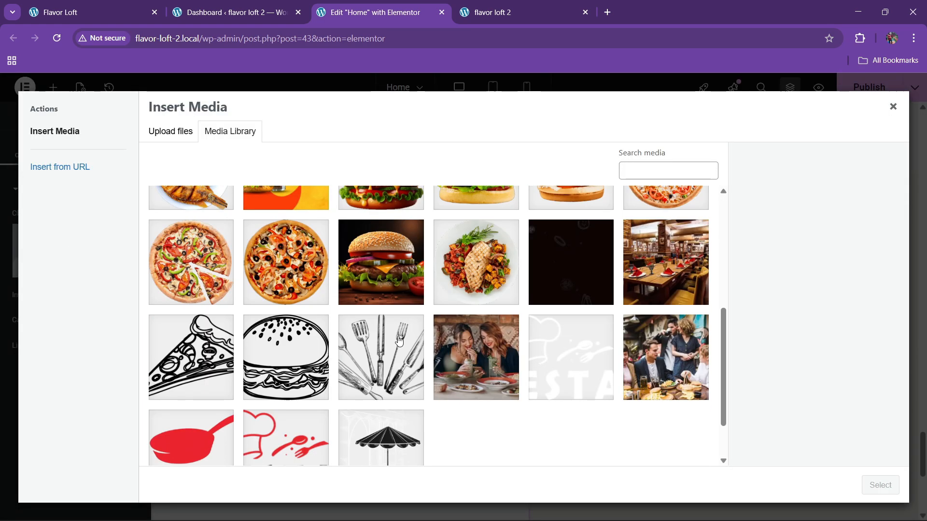
{"action": "scroll", "coordinate": [301, 369], "scroll_direction": "up", "scroll_amount": 10}
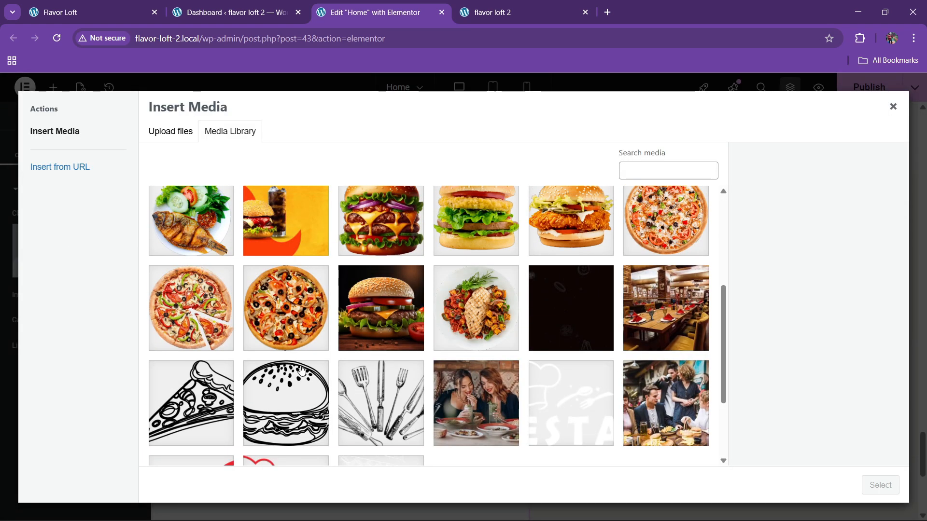
{"action": "scroll", "coordinate": [301, 370], "scroll_direction": "down", "scroll_amount": 8}
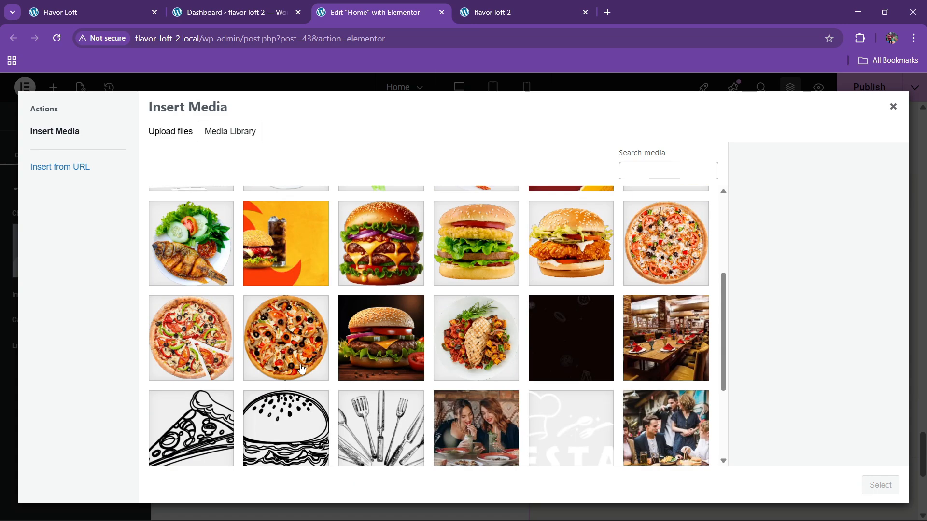
{"action": "scroll", "coordinate": [301, 369], "scroll_direction": "down", "scroll_amount": 1}
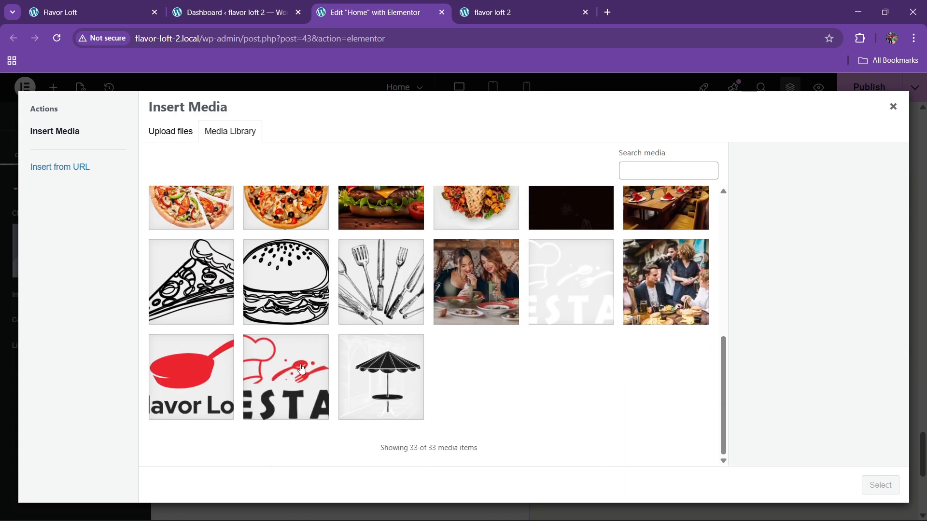
Step: Save the hexagonal testimonial picture from the Flavor Loft reference page as a JPEG in Downloads
{"action": "left_click", "coordinate": [87, 12]}
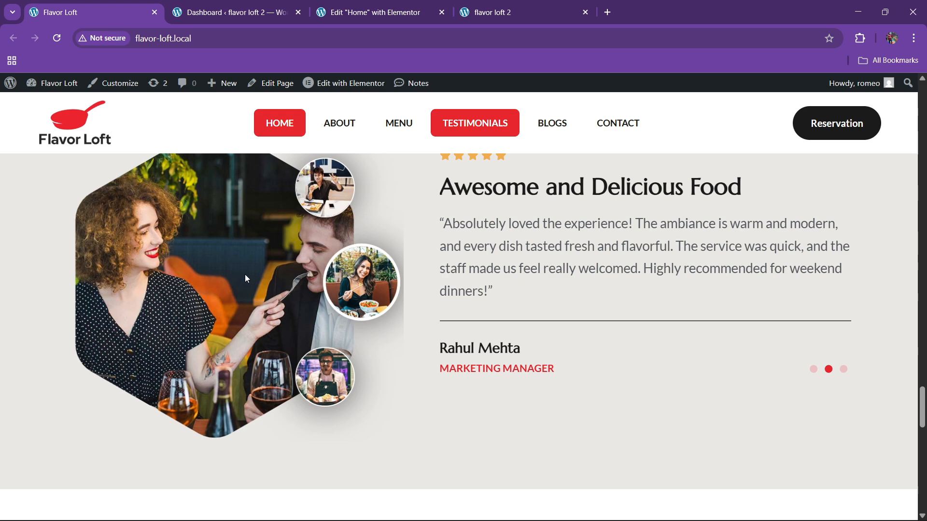
{"action": "right_click", "coordinate": [244, 274]}
{"action": "left_click", "coordinate": [275, 307]}
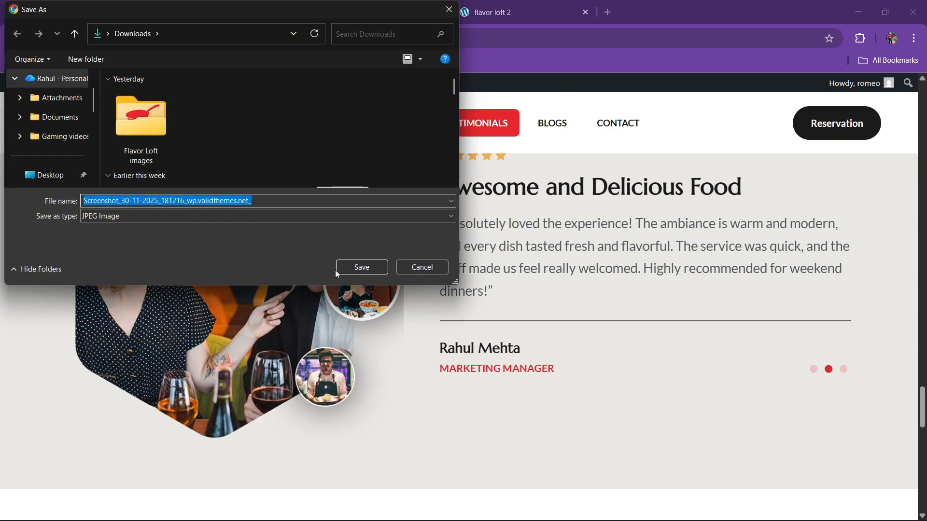
{"action": "left_click", "coordinate": [338, 267]}
Step: Upload the saved Screenshot_30-11-2025_181216_wp.validthemes.net_.jpeg to the media library and use it in the Image widget
{"action": "left_click", "coordinate": [369, 12]}
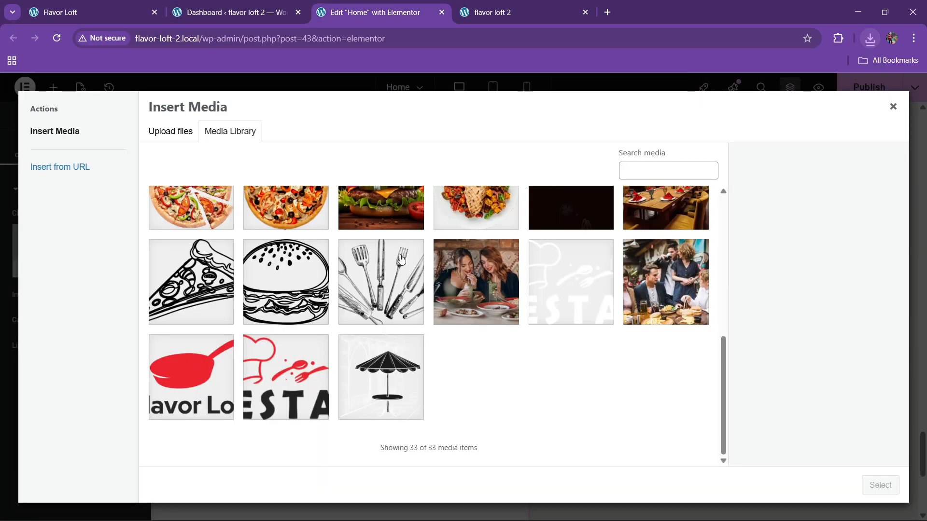
{"action": "left_click", "coordinate": [173, 132]}
{"action": "left_click", "coordinate": [513, 299]}
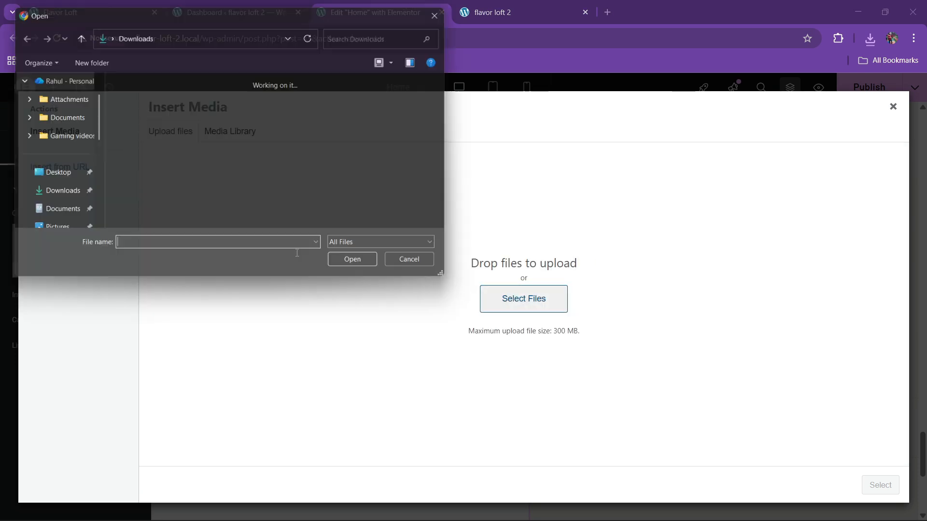
{"action": "double_click", "coordinate": [140, 118]}
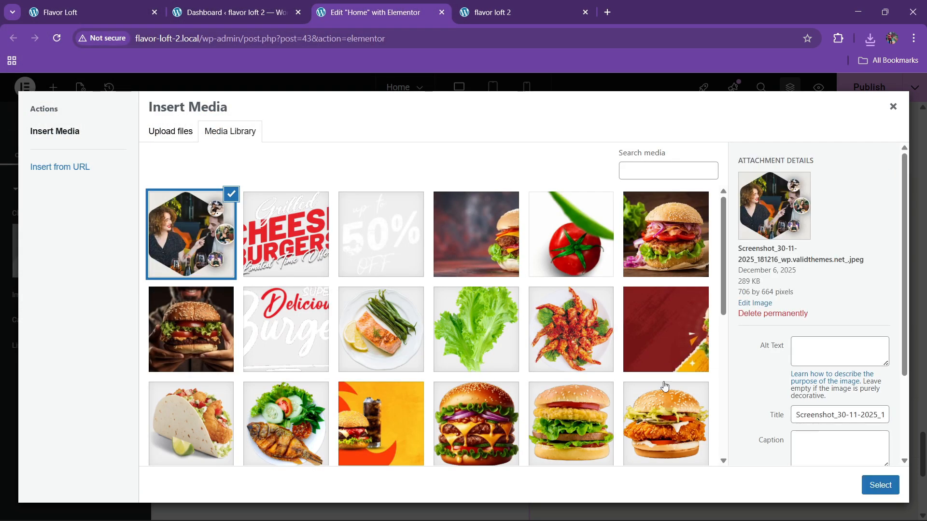
{"action": "left_click", "coordinate": [868, 485]}
Step: Set the first img container's top margin to 40 px, with the other margins at 0
{"action": "scroll", "coordinate": [506, 321], "scroll_direction": "down", "scroll_amount": 4}
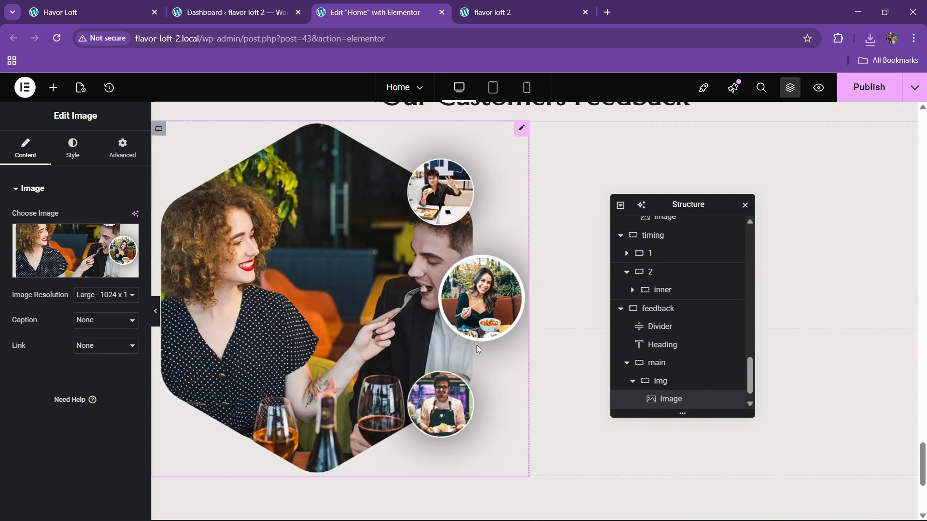
{"action": "scroll", "coordinate": [462, 284], "scroll_direction": "up", "scroll_amount": 2}
{"action": "scroll", "coordinate": [669, 375], "scroll_direction": "down", "scroll_amount": 1}
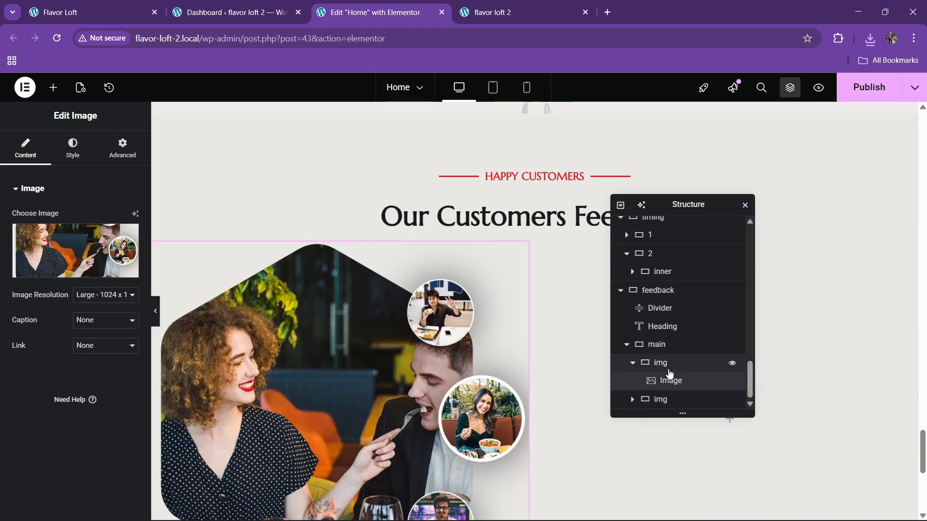
{"action": "left_click", "coordinate": [665, 362]}
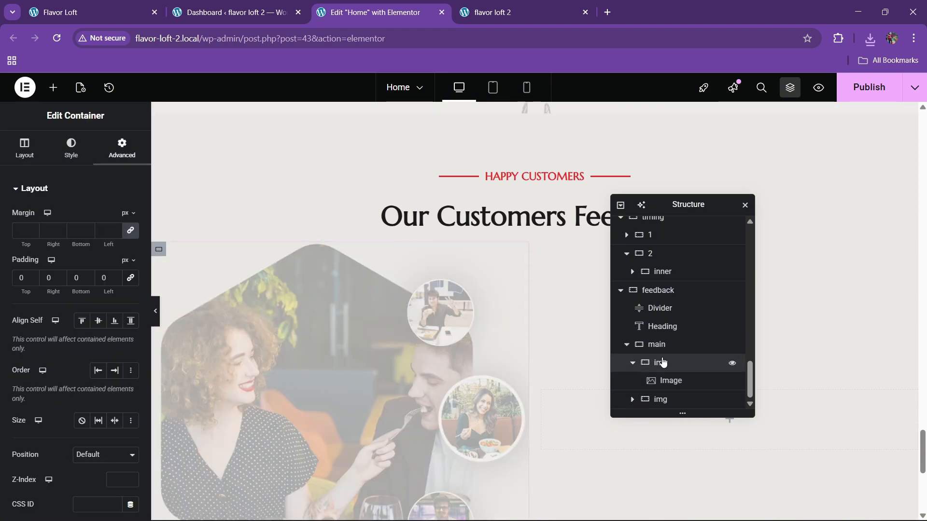
{"action": "left_click", "coordinate": [130, 231]}
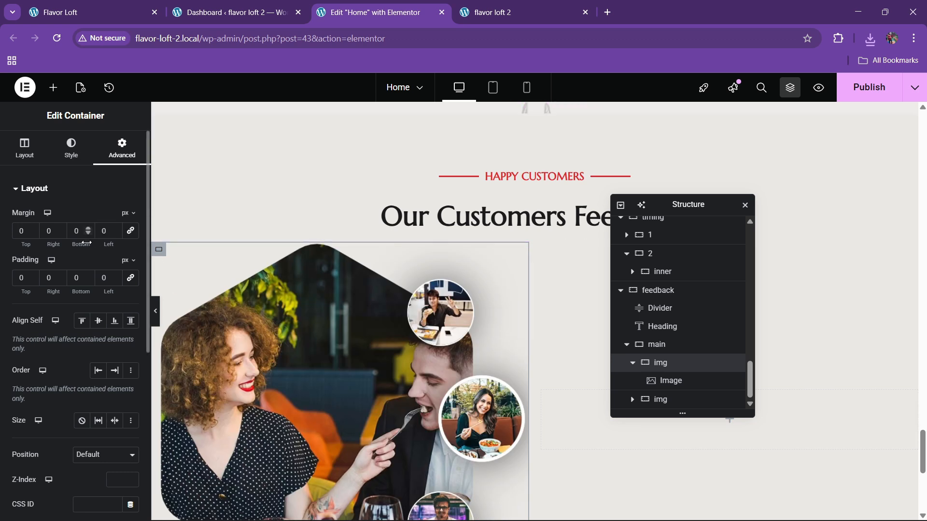
{"action": "type", "text": "3"}
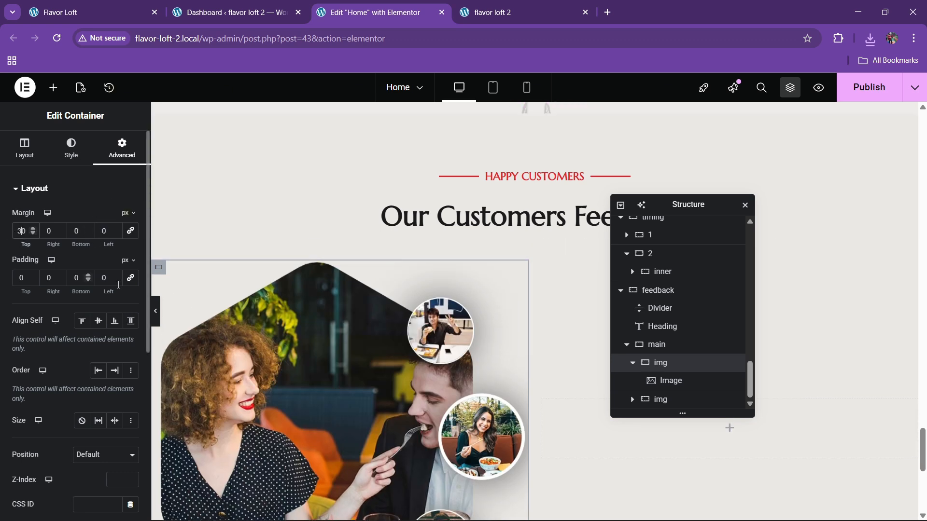
{"action": "key", "text": "BackSpace"}
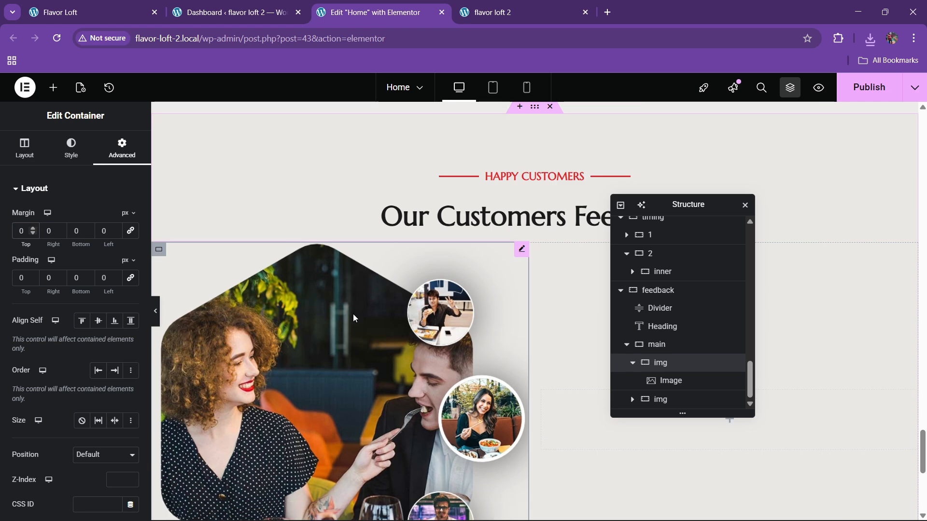
{"action": "type", "text": "4"}
Step: Compare with the reference page's testimonial columns, and set the first img container's width to 40% and the second's to 60%
{"action": "left_click", "coordinate": [143, 6]}
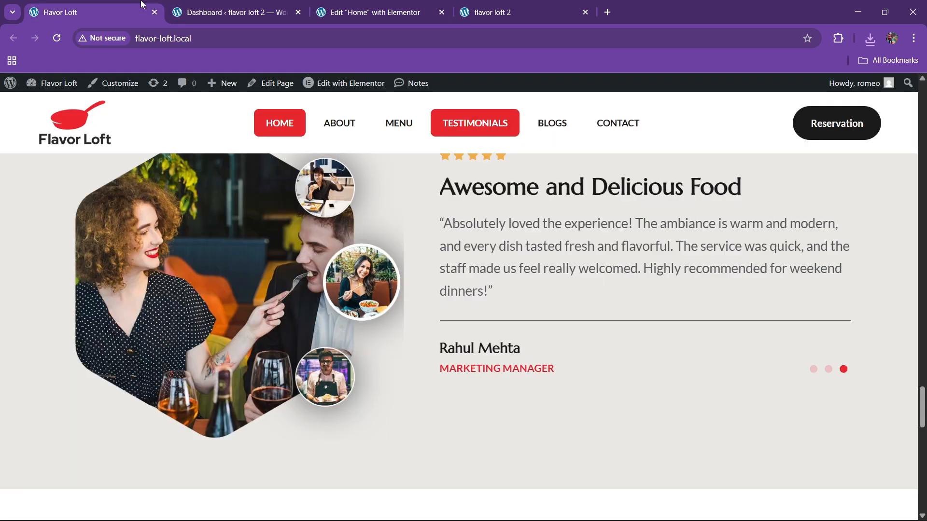
{"action": "left_click", "coordinate": [371, 12]}
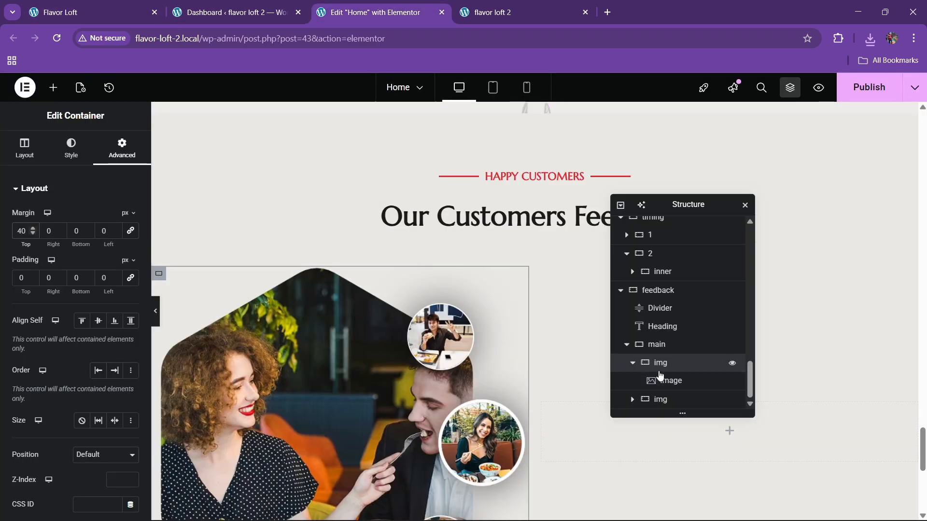
{"action": "left_click", "coordinate": [25, 147]}
{"action": "type", "text": "40"}
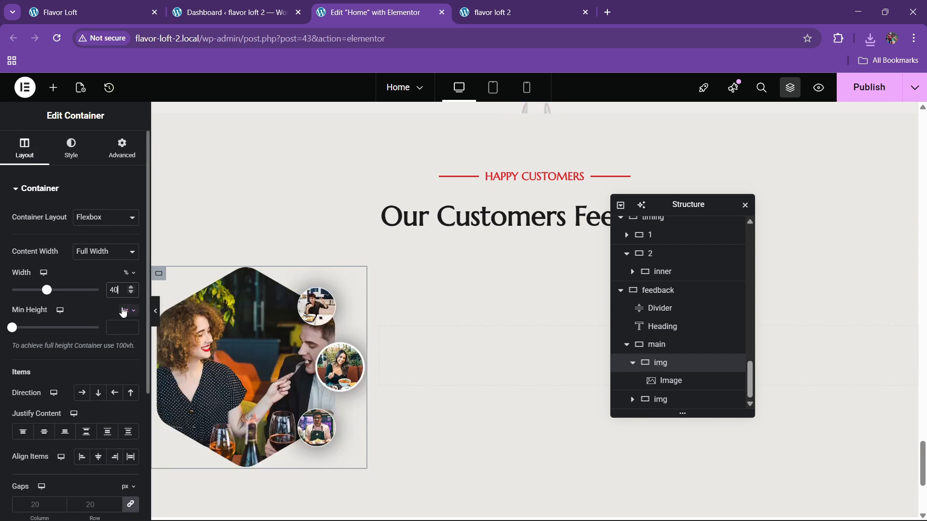
{"action": "left_click", "coordinate": [724, 399]}
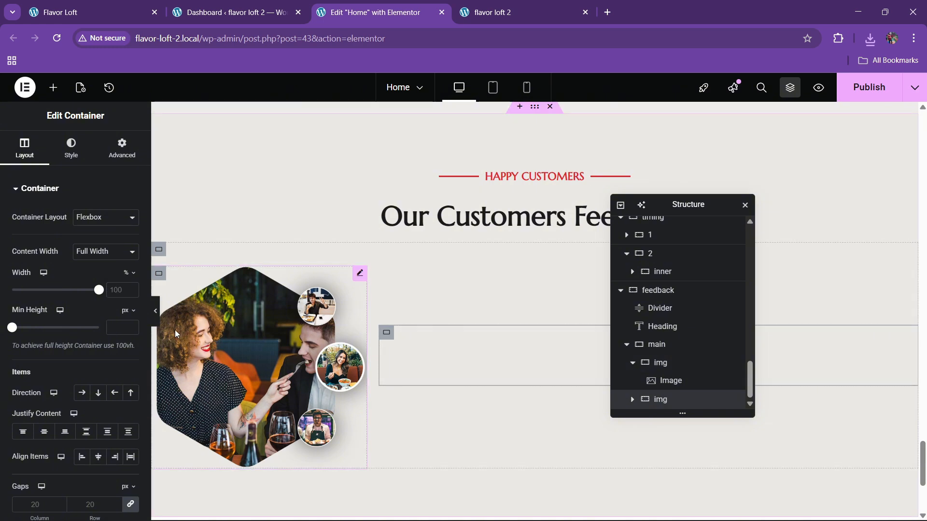
{"action": "left_click", "coordinate": [116, 289]}
{"action": "type", "text": "60"}
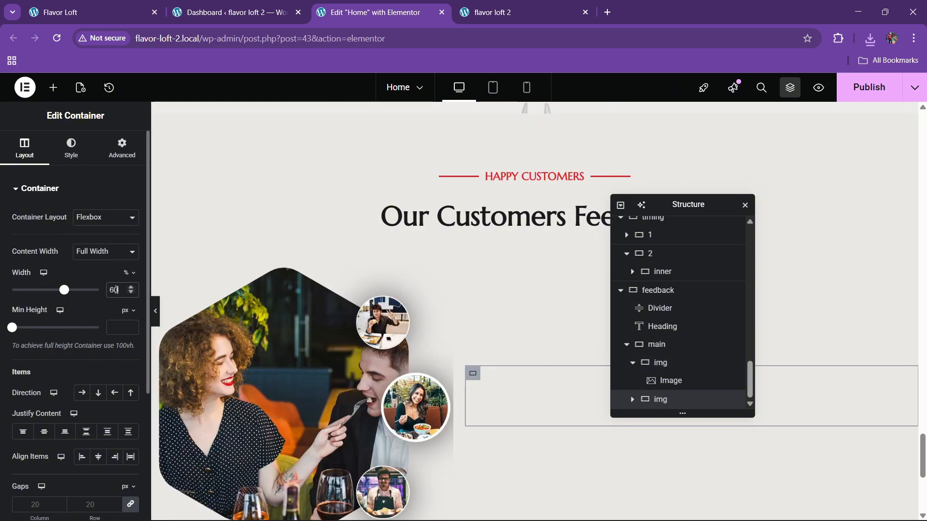
{"action": "left_click", "coordinate": [665, 365]}
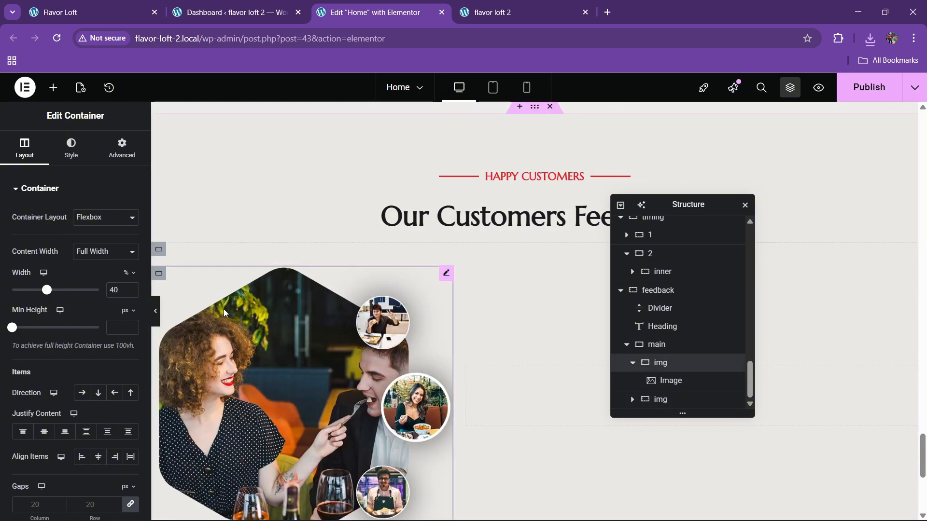
Step: Rename the second img container as reviews box, and set the main container's column and row gaps to 60 px
{"action": "scroll", "coordinate": [444, 372], "scroll_direction": "down", "scroll_amount": 3}
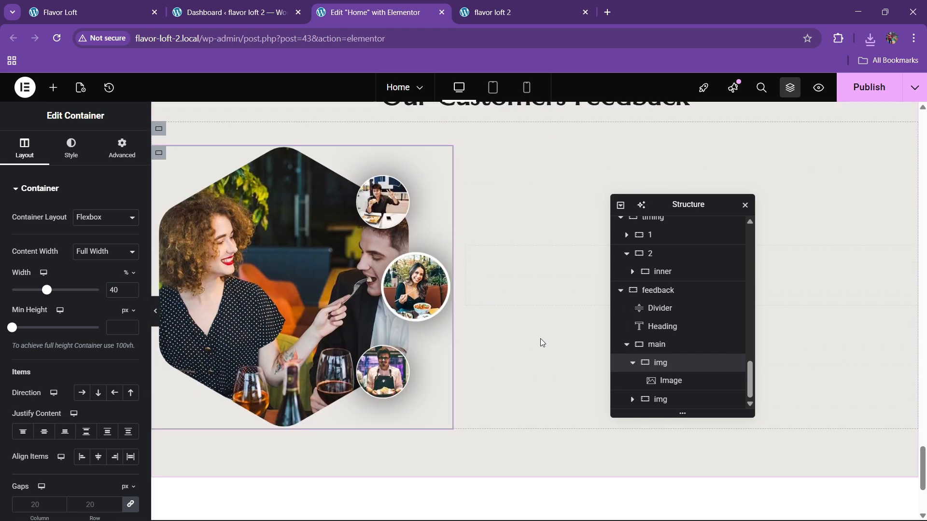
{"action": "left_click", "coordinate": [663, 401]}
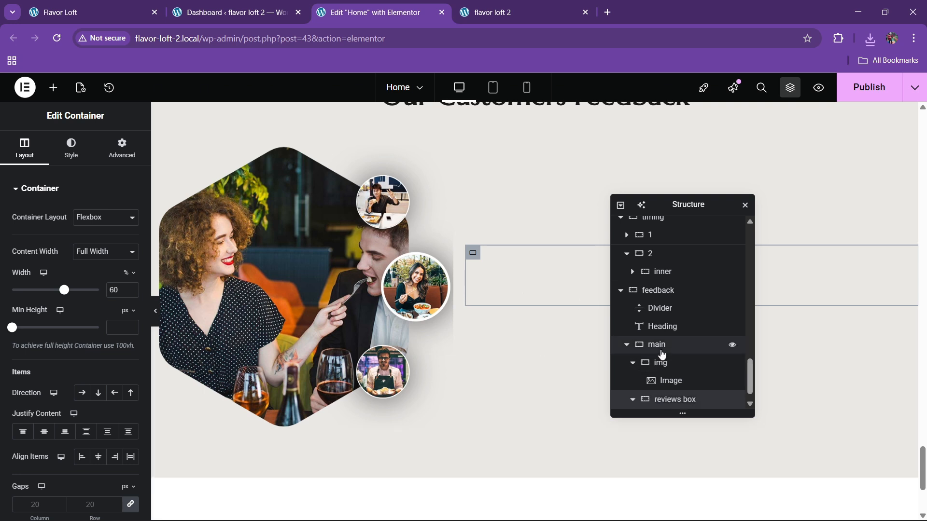
{"action": "left_click", "coordinate": [724, 344]}
{"action": "scroll", "coordinate": [89, 378], "scroll_direction": "down", "scroll_amount": 3}
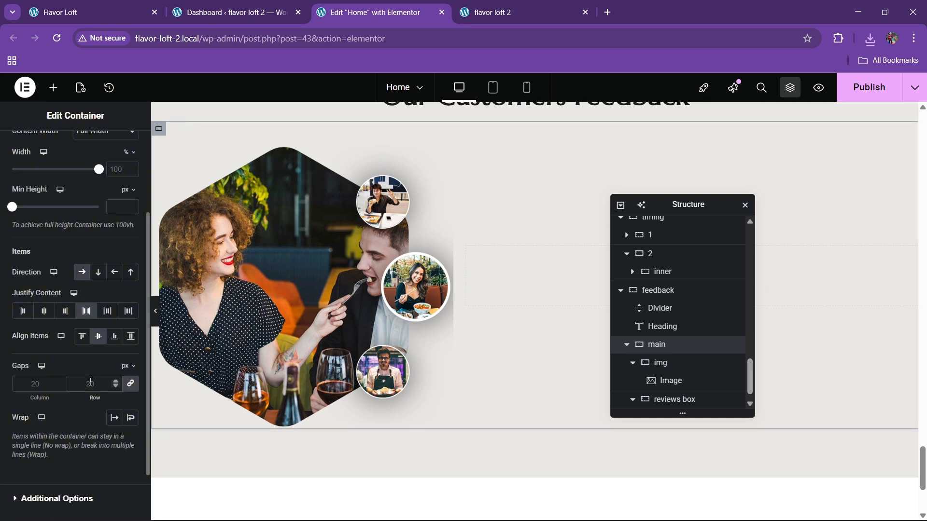
{"action": "left_click", "coordinate": [90, 382]}
{"action": "type", "text": "40"}
{"action": "key", "text": "BackSpace"}
{"action": "key", "text": "BackSpace"}
{"action": "type", "text": "60"}
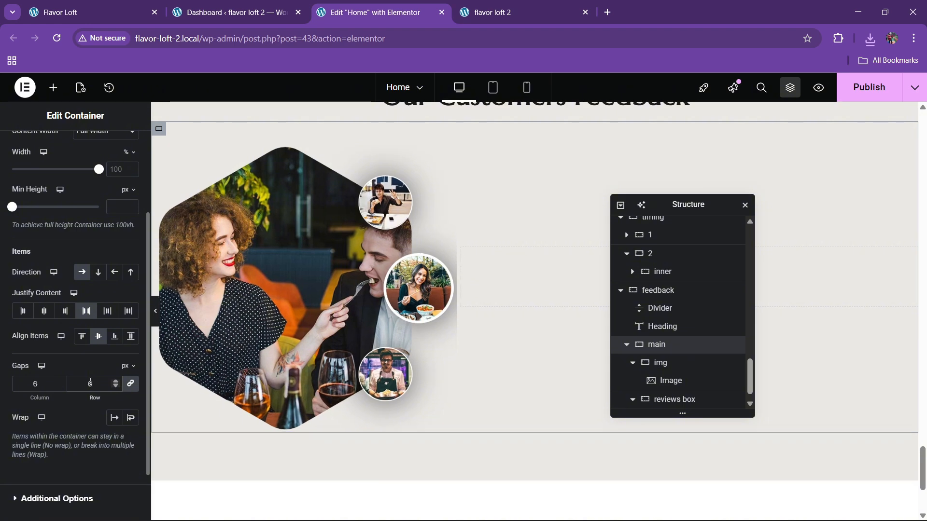
Step: Find the Carousel widget with the search "carou" and add it to the reviews box container
{"action": "left_click", "coordinate": [104, 6]}
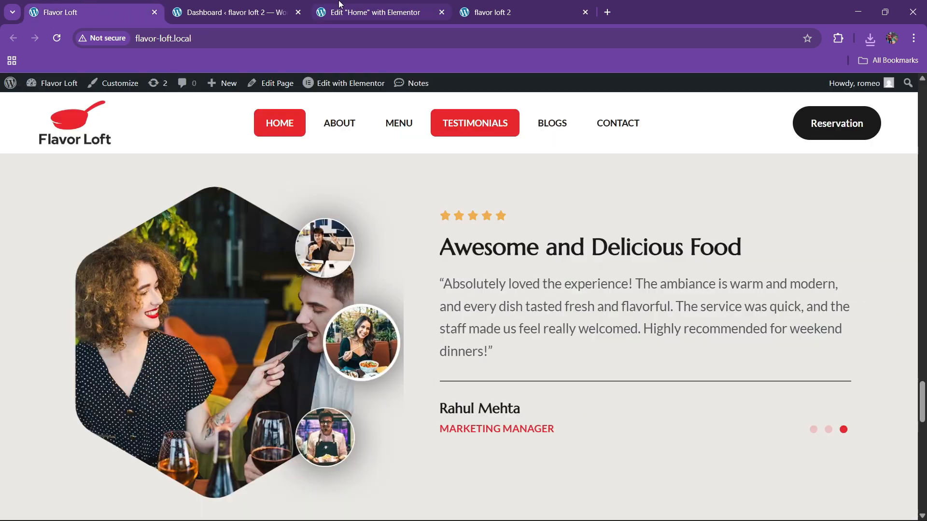
{"action": "left_click", "coordinate": [379, 5]}
{"action": "left_click", "coordinate": [53, 91]}
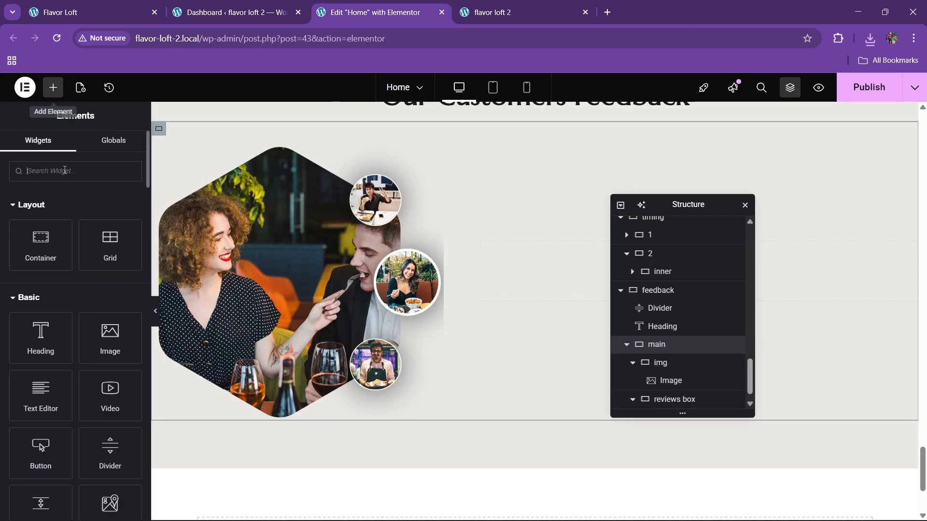
{"action": "type", "text": "carou"}
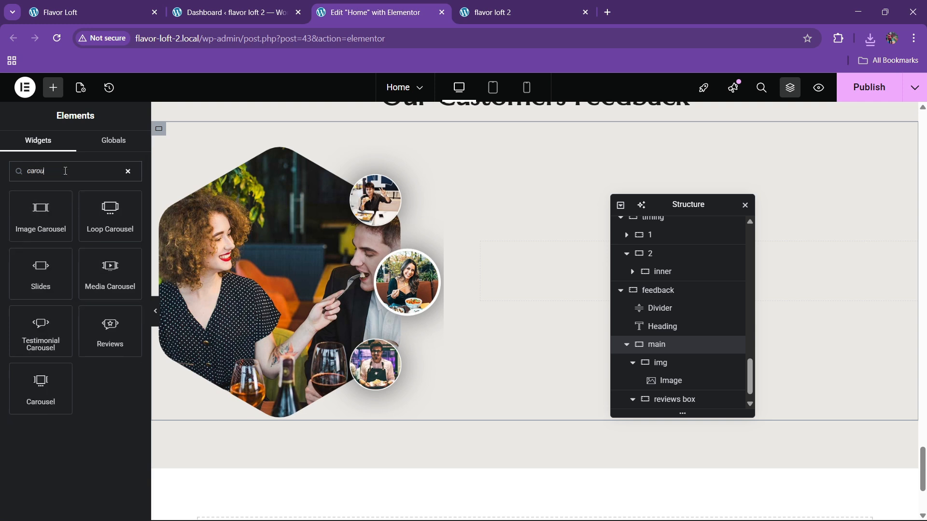
{"action": "left_click_drag", "start_coordinate": [62, 391], "coordinate": [584, 311]}
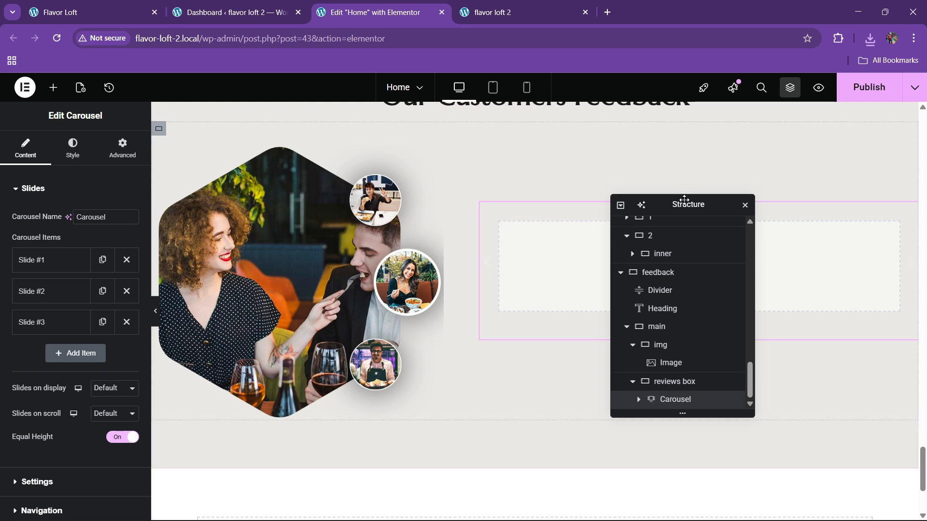
{"action": "left_click_drag", "start_coordinate": [684, 199], "coordinate": [395, 209]}
Step: Set both the carousel's slides on display and slides on scroll to 1
{"action": "left_click", "coordinate": [108, 5]}
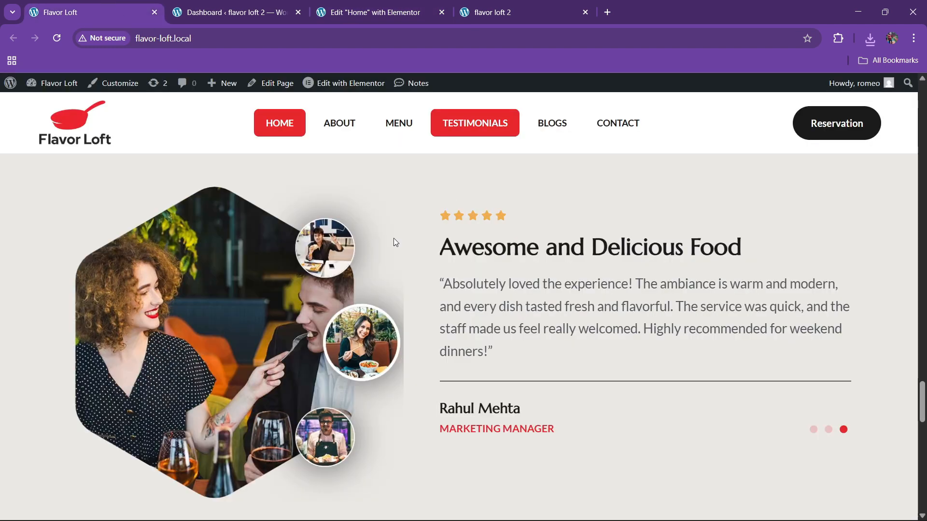
{"action": "left_click", "coordinate": [389, 5]}
{"action": "left_click", "coordinate": [114, 388]}
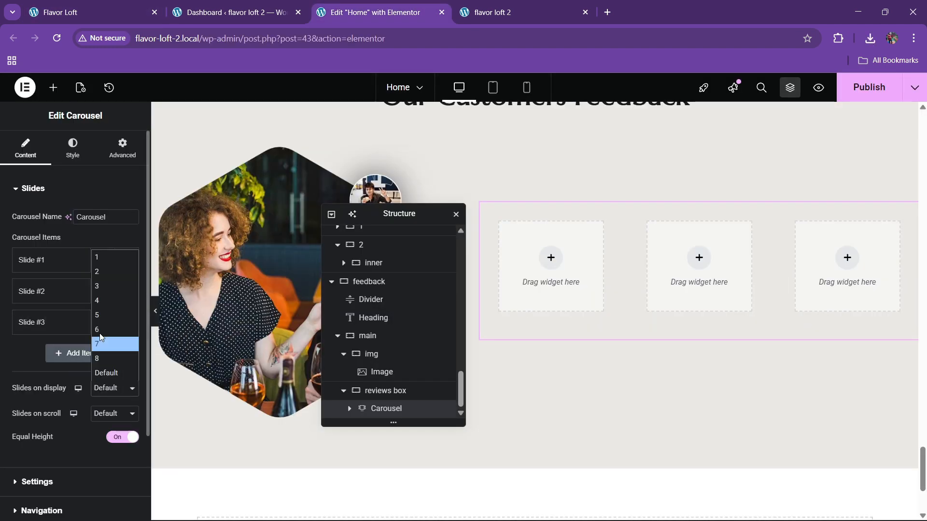
{"action": "left_click", "coordinate": [99, 257]}
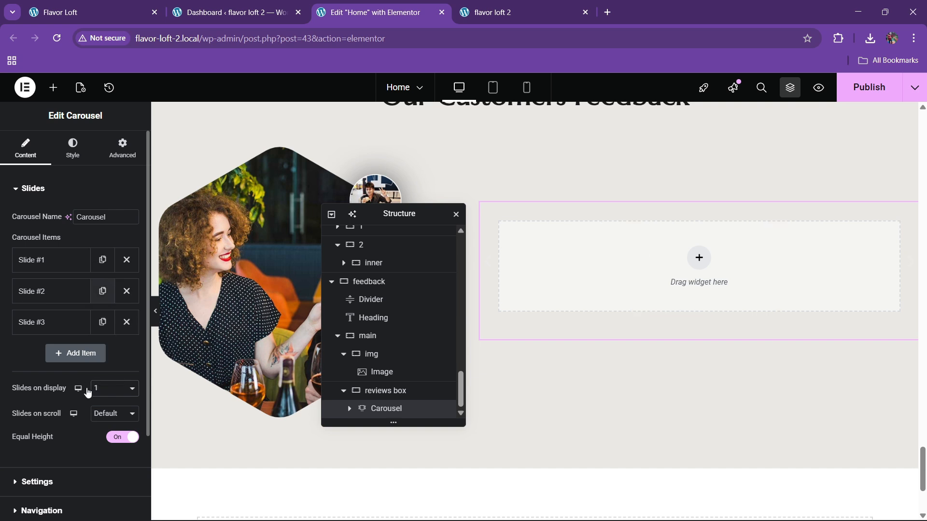
{"action": "left_click", "coordinate": [115, 416]}
{"action": "left_click", "coordinate": [104, 282]}
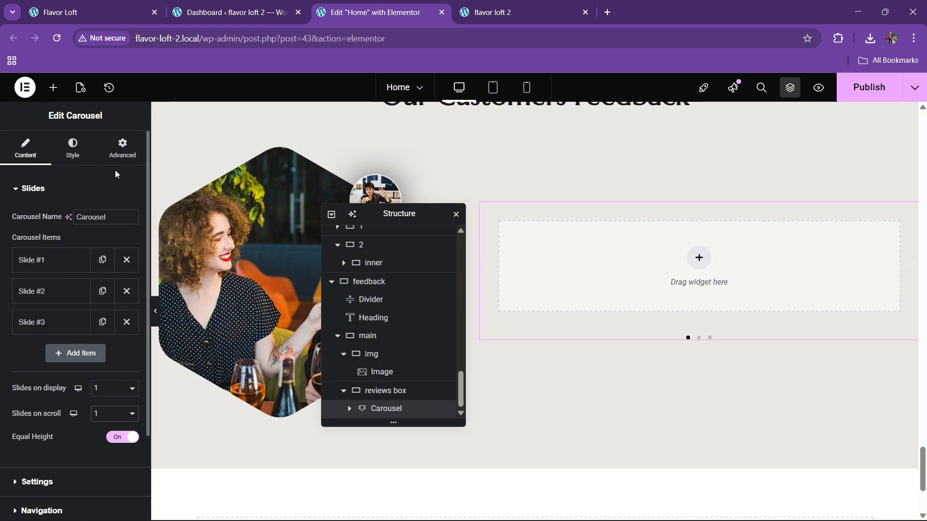
Step: Delete Slide #2 and Slide #3 from the carousel, keeping only Slide #1
{"action": "left_click", "coordinate": [121, 150]}
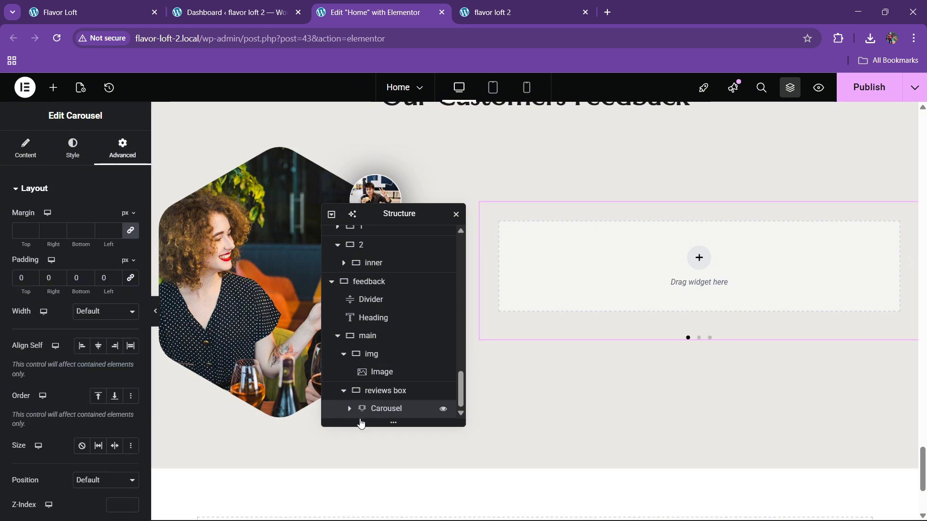
{"action": "left_click", "coordinate": [349, 409]}
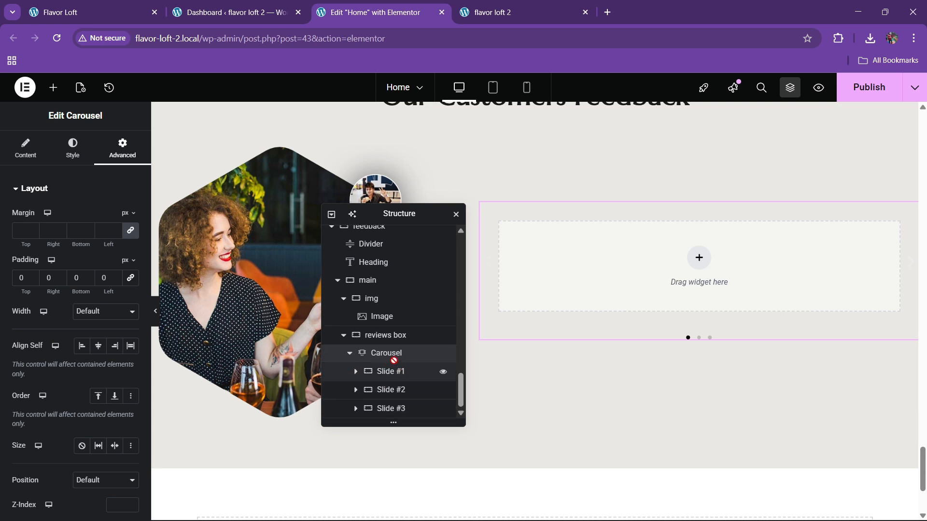
{"action": "left_click", "coordinate": [25, 147]}
{"action": "left_click", "coordinate": [124, 290]}
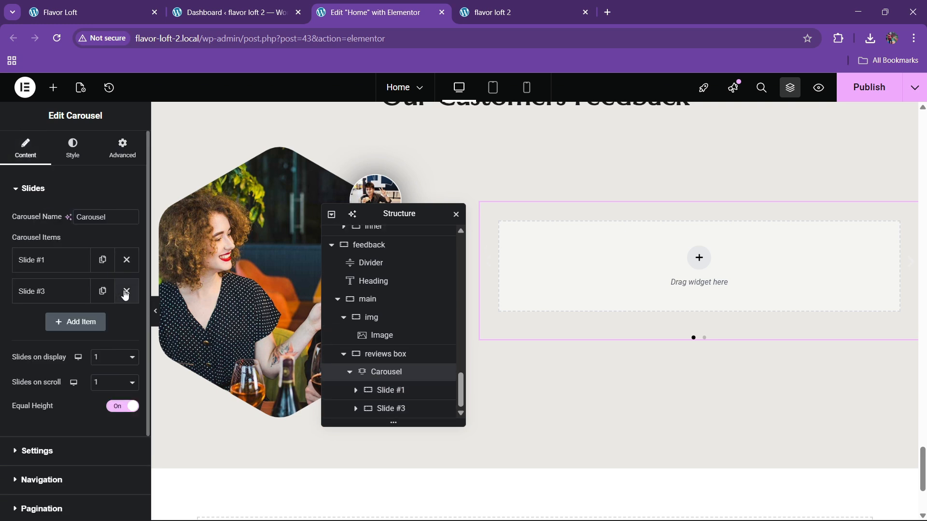
{"action": "left_click", "coordinate": [124, 291]}
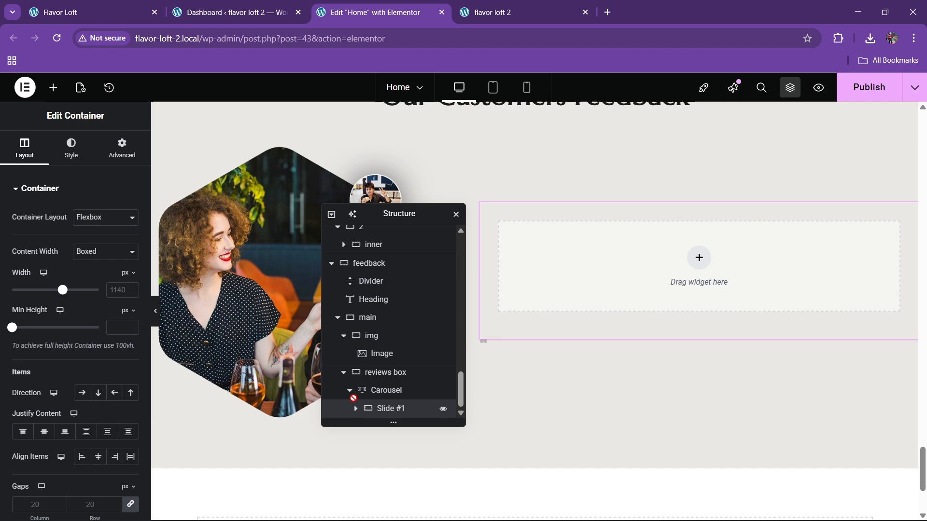
Step: Set the Slide #1 container's content width to Full Width and compare with the reference page's testimonial
{"action": "left_click", "coordinate": [106, 251]}
{"action": "left_click", "coordinate": [99, 282]}
{"action": "left_click", "coordinate": [122, 148]}
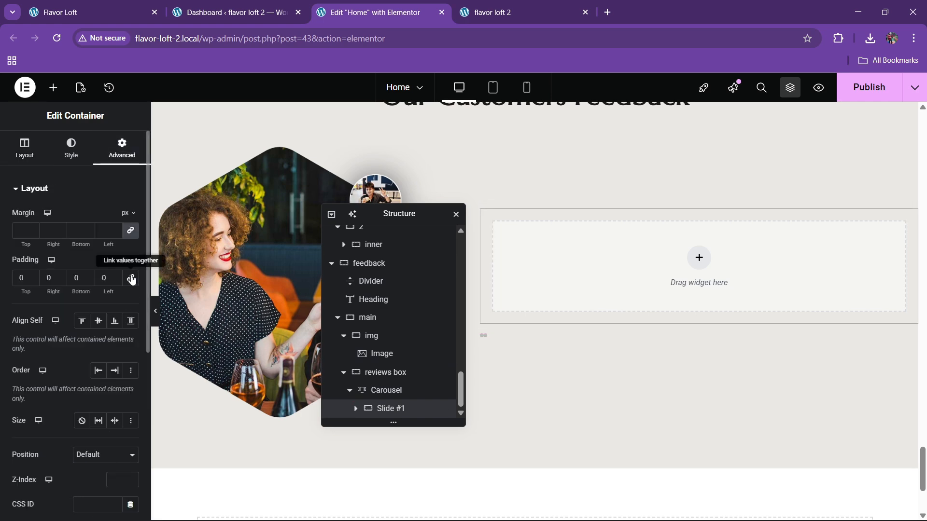
{"action": "left_click", "coordinate": [87, 12]}
{"action": "left_click", "coordinate": [345, 5]}
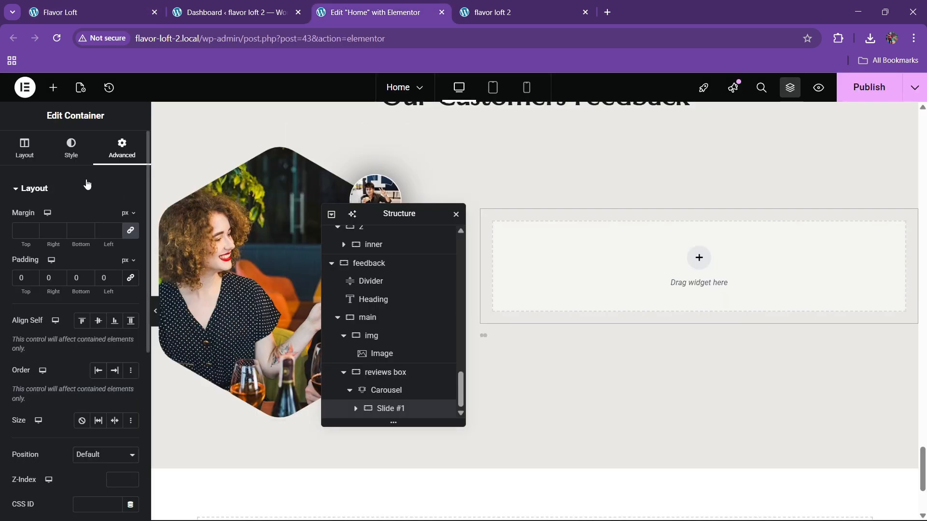
{"action": "left_click", "coordinate": [53, 87]}
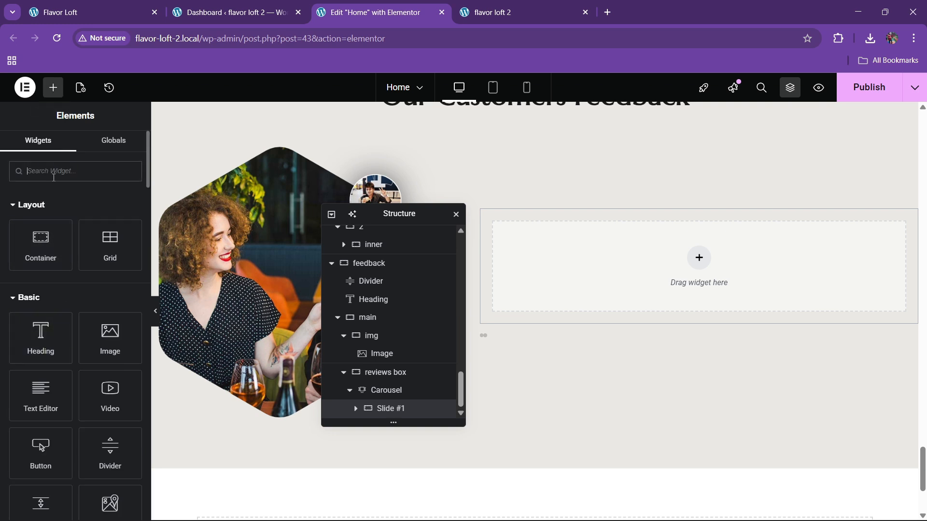
{"action": "type", "text": "star"}
{"action": "mouse_move", "coordinate": [41, 216]}
{"action": "left_mouse_down"}
{"action": "mouse_move", "coordinate": [719, 310]}
{"action": "mouse_move", "coordinate": [633, 288]}
{"action": "mouse_move", "coordinate": [83, 248]}
{"action": "mouse_move", "coordinate": [46, 227]}
{"action": "mouse_move", "coordinate": [57, 212]}
{"action": "left_mouse_up"}
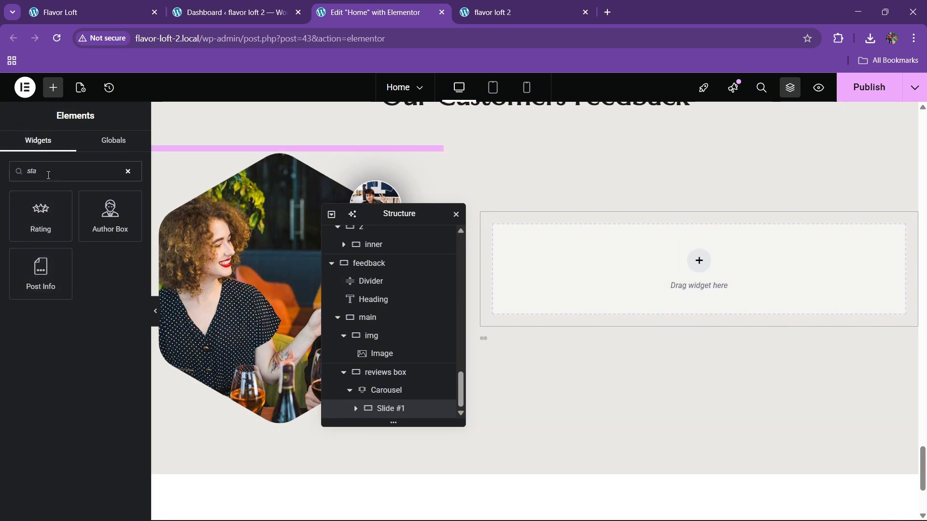
{"action": "key", "text": "BackSpace"}
{"action": "key", "text": "BackSpace"}
{"action": "key", "text": "BackSpace"}
Step: Add a container inside Slide #1 and rename it review
{"action": "left_click_drag", "start_coordinate": [43, 260], "coordinate": [602, 282]}
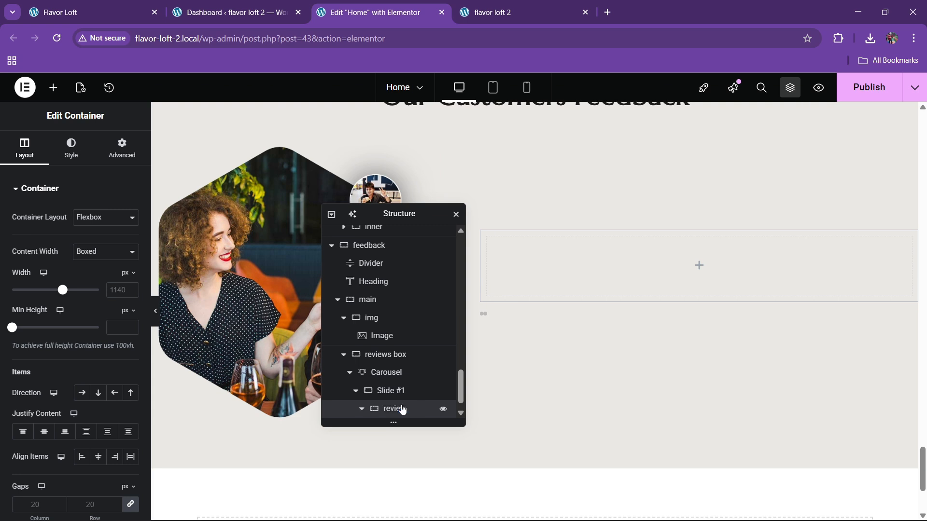
{"action": "type", "text": "w"}
{"action": "key", "text": "Return"}
Step: Set the review container's content width to Full Width and its padding to 30 px on all sides
{"action": "left_click", "coordinate": [106, 252]}
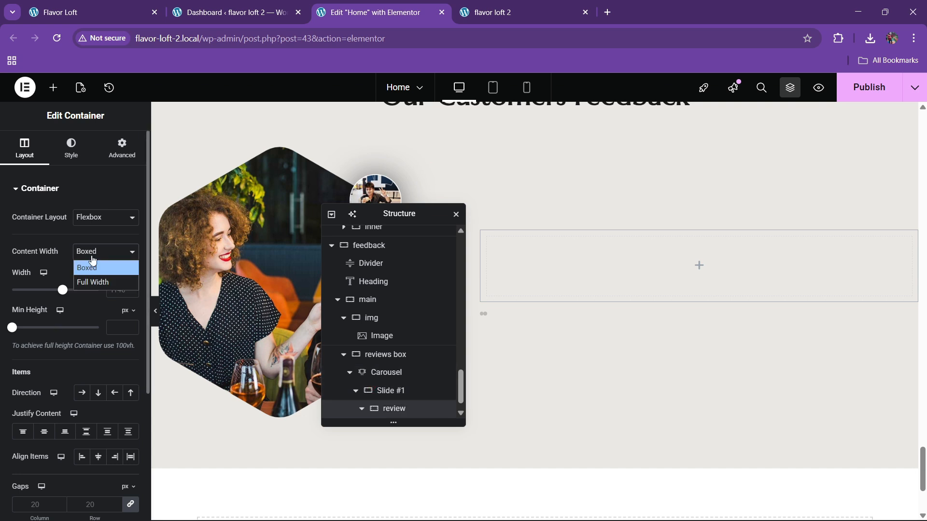
{"action": "left_click", "coordinate": [87, 281]}
{"action": "left_click", "coordinate": [123, 150]}
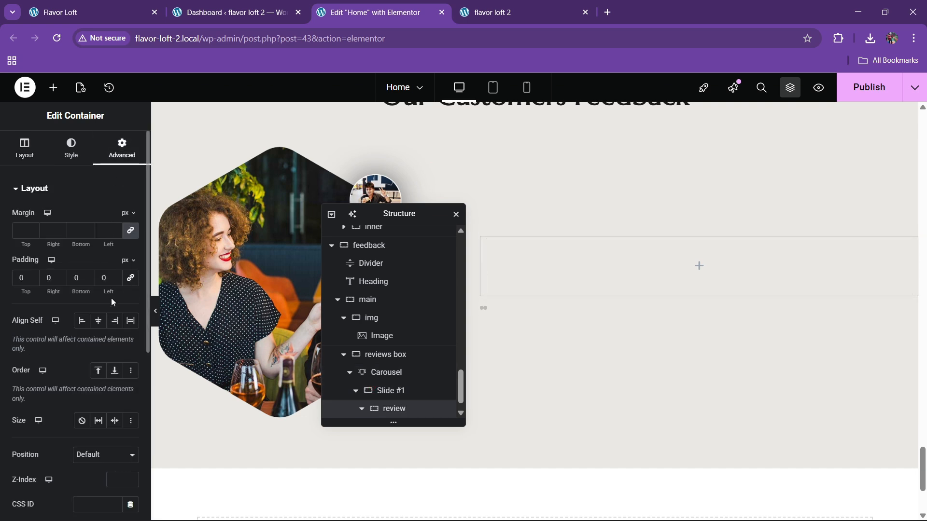
{"action": "left_click", "coordinate": [130, 278]}
{"action": "left_click", "coordinate": [20, 278]}
{"action": "type", "text": "3"}
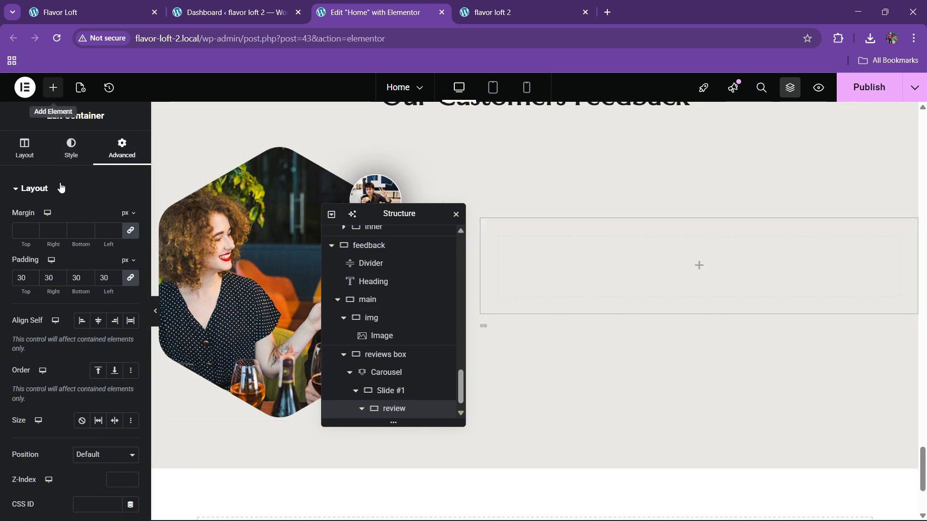
Step: Find the Rating widget with the search "star" and add it to the review container
{"action": "left_click", "coordinate": [53, 87]}
{"action": "left_click", "coordinate": [69, 172]}
{"action": "type", "text": "star"}
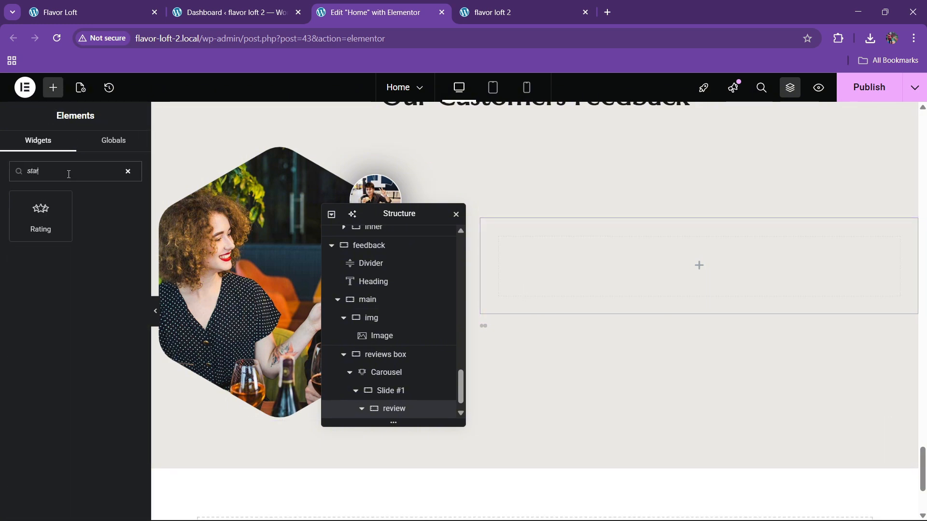
{"action": "left_click_drag", "start_coordinate": [44, 235], "coordinate": [581, 285]}
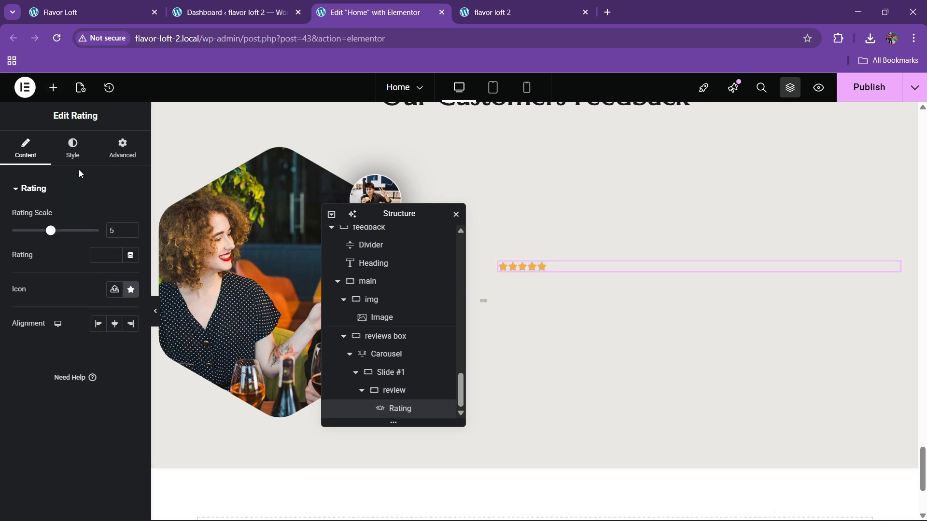
Step: Set the rating's star icon size to 20 px and spacing to 6 px
{"action": "left_click", "coordinate": [73, 147]}
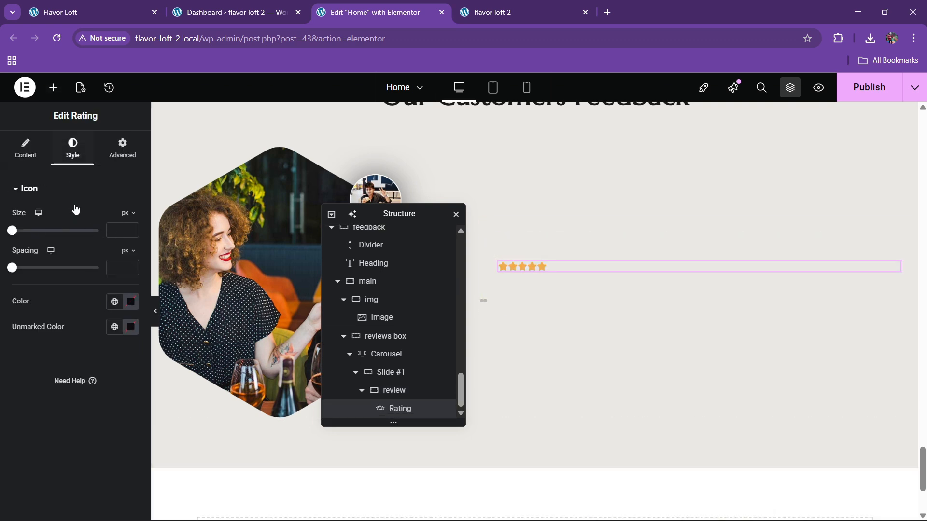
{"action": "left_click", "coordinate": [131, 228]}
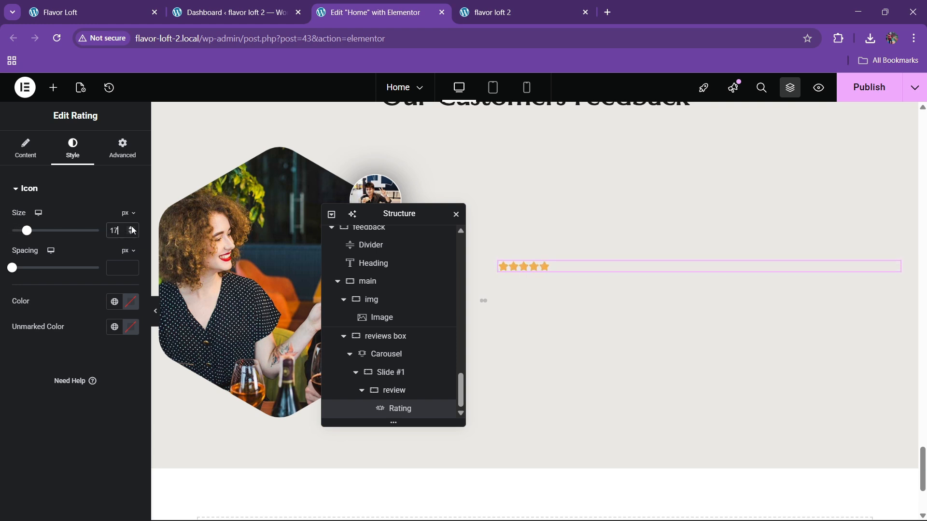
{"action": "left_click", "coordinate": [132, 228]}
{"action": "left_click", "coordinate": [131, 265]}
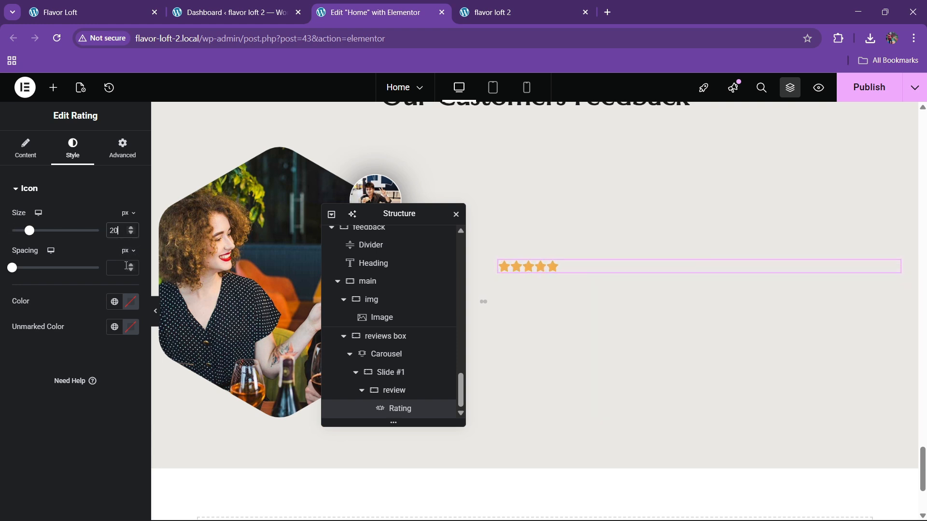
{"action": "left_click", "coordinate": [130, 266]}
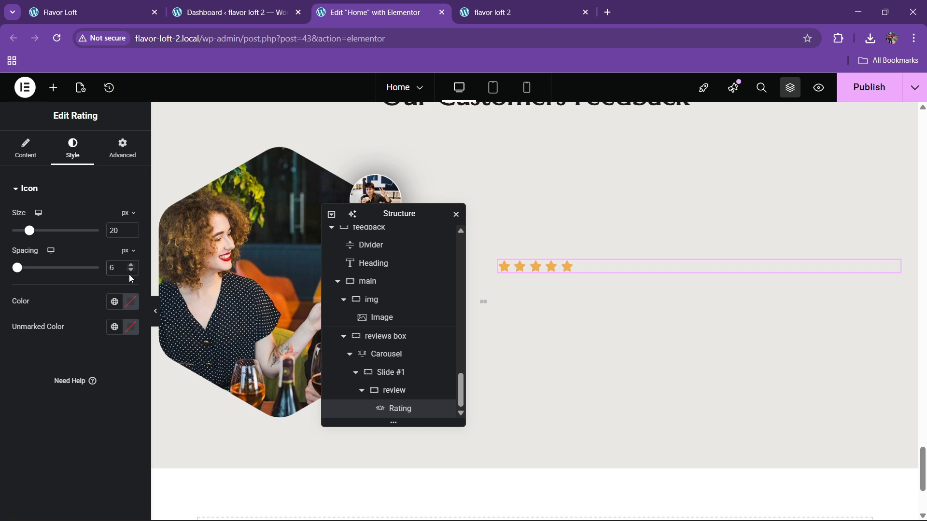
Step: Add a Heading widget below the star rating in the review container, checking the reference page's review layout
{"action": "left_click", "coordinate": [129, 16]}
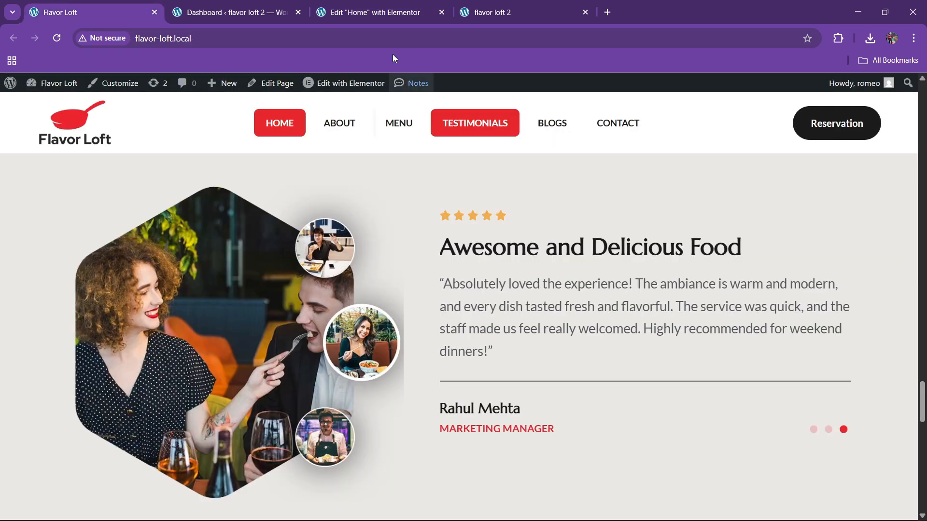
{"action": "left_click", "coordinate": [366, 12]}
{"action": "left_click", "coordinate": [54, 87]}
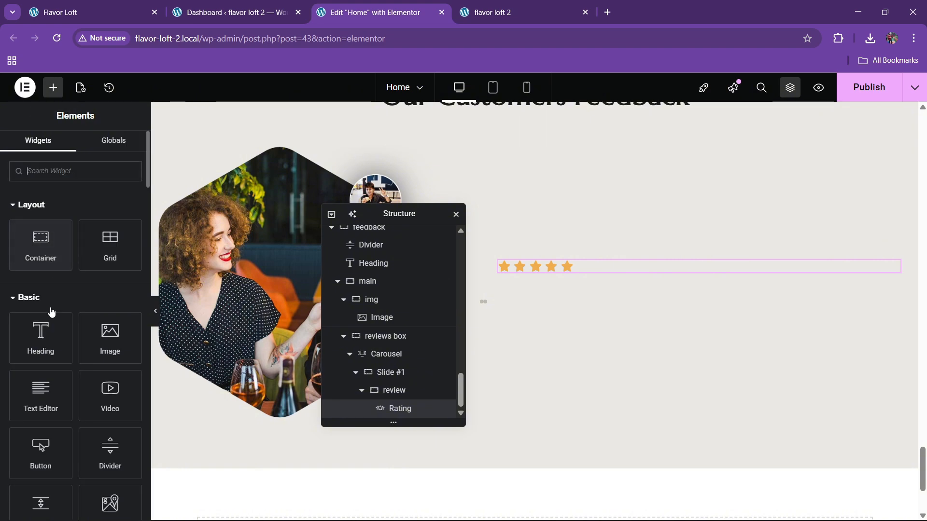
{"action": "left_click_drag", "start_coordinate": [48, 329], "coordinate": [563, 265]}
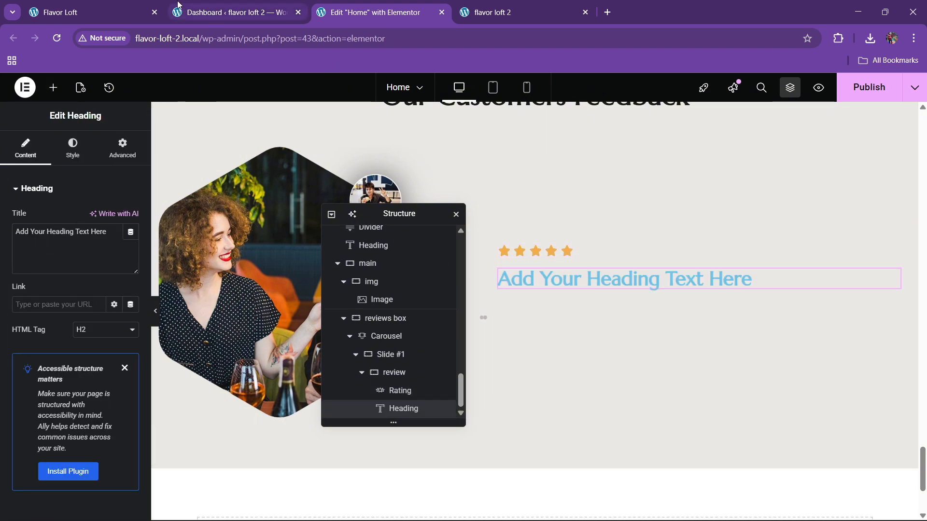
{"action": "left_click", "coordinate": [72, 12]}
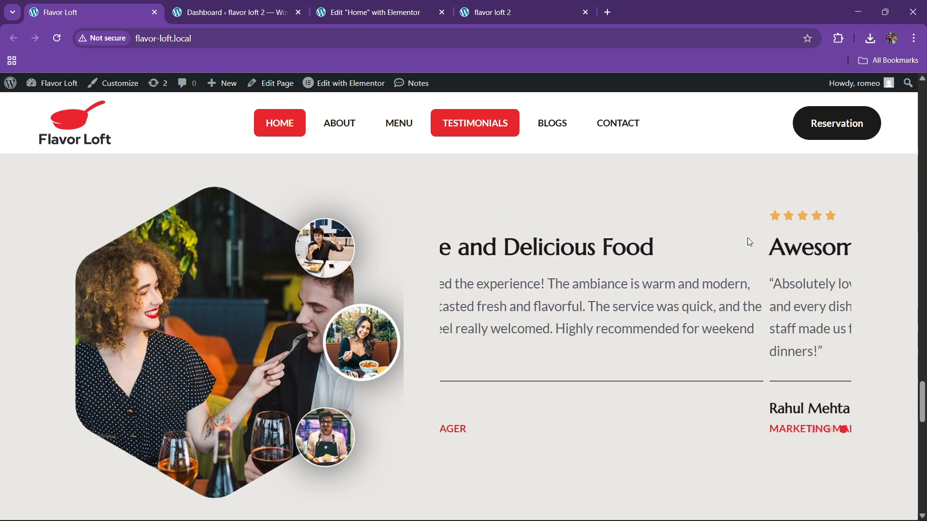
{"action": "key", "text": "ctrl+3"}
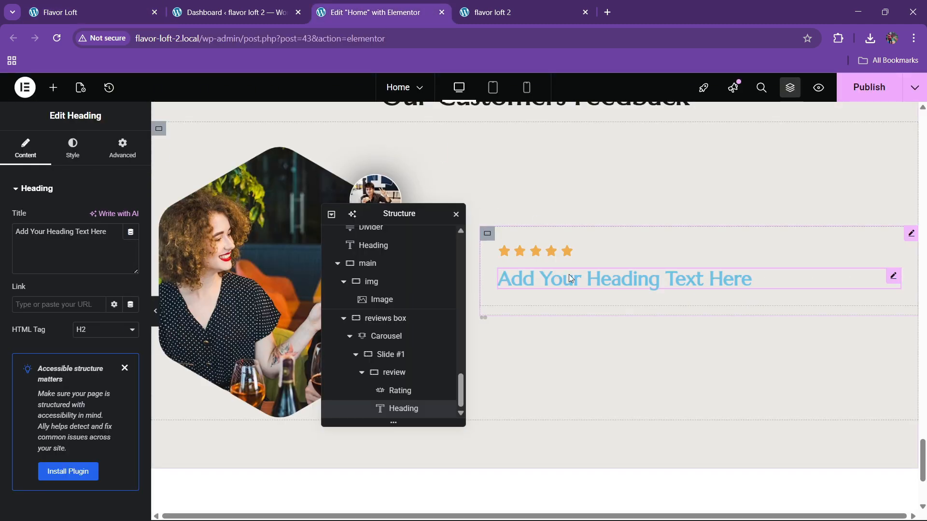
Step: Replace the placeholder title of the review heading with "Awesome and Delicious Food"
{"action": "left_click", "coordinate": [112, 263]}
{"action": "key", "text": "ctrl+a"}
{"action": "key", "text": "BackSpace"}
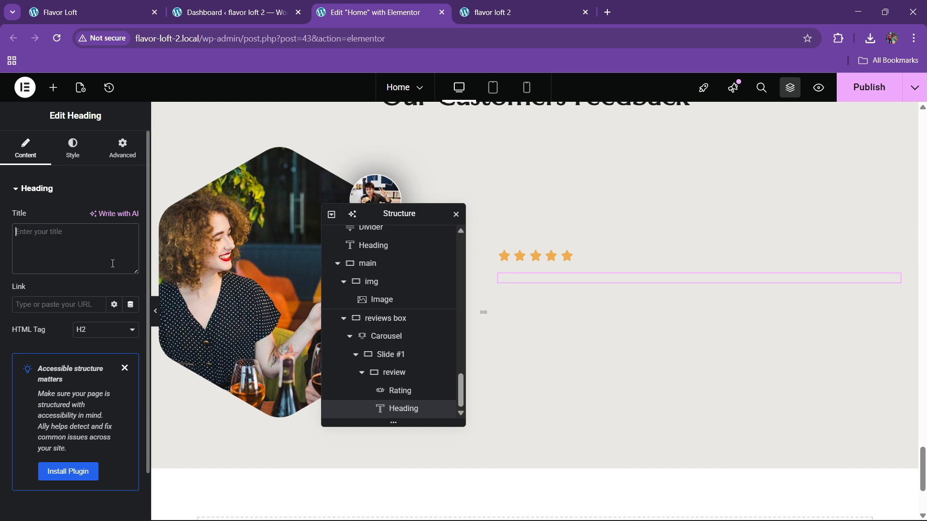
{"action": "type", "text": "Awesome and Delicious Food"}
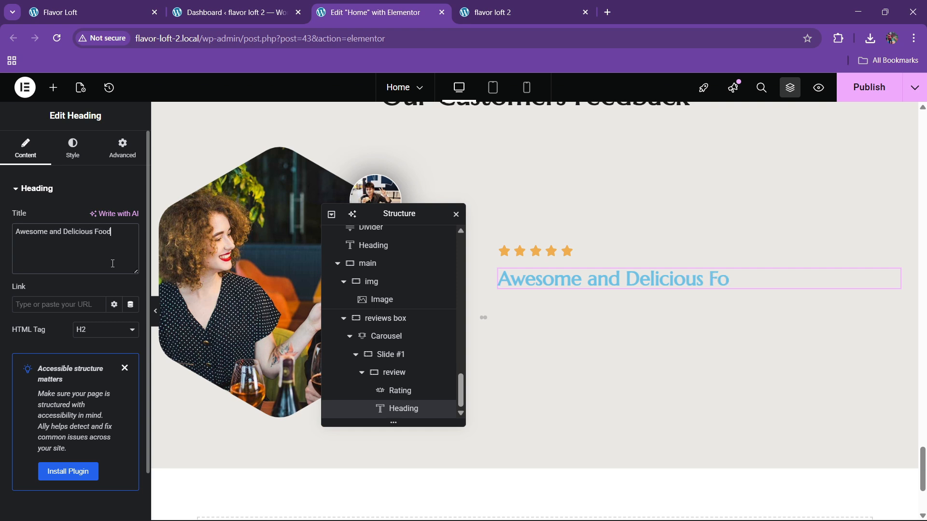
Step: Set the "Awesome and Delicious Food" heading's text color to the dark global color
{"action": "left_click", "coordinate": [72, 159]}
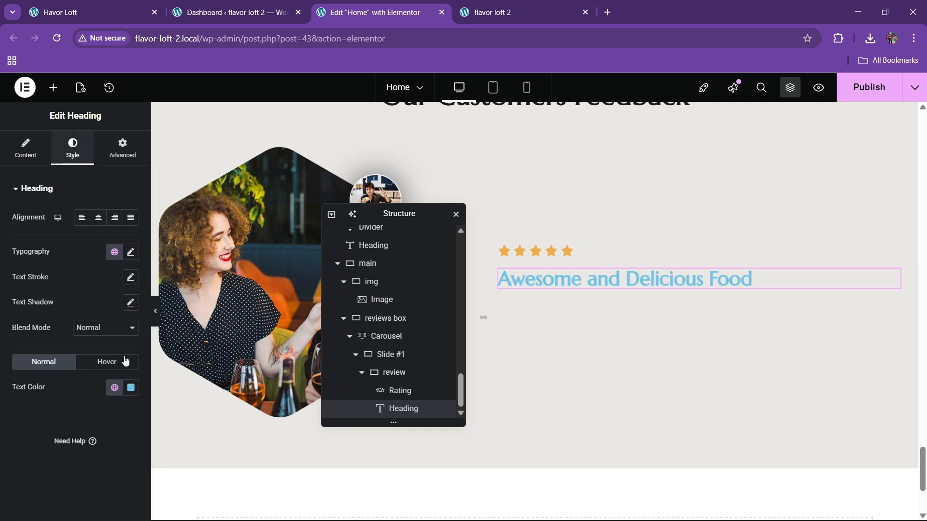
{"action": "left_click", "coordinate": [114, 388]}
{"action": "left_click", "coordinate": [56, 337]}
Step: Set the "Awesome and Delicious Food" heading's font size to 40 px, comparing it with the reference page
{"action": "left_click", "coordinate": [130, 252]}
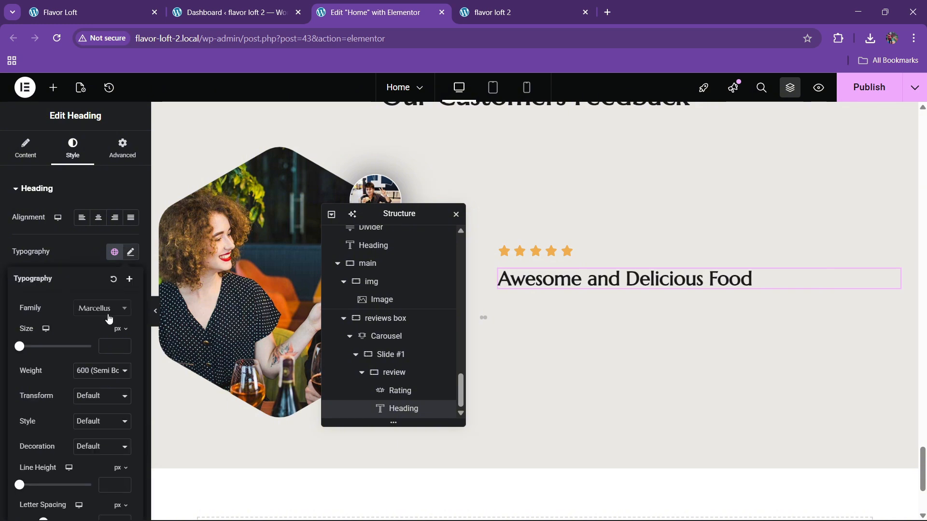
{"action": "left_click", "coordinate": [124, 343]}
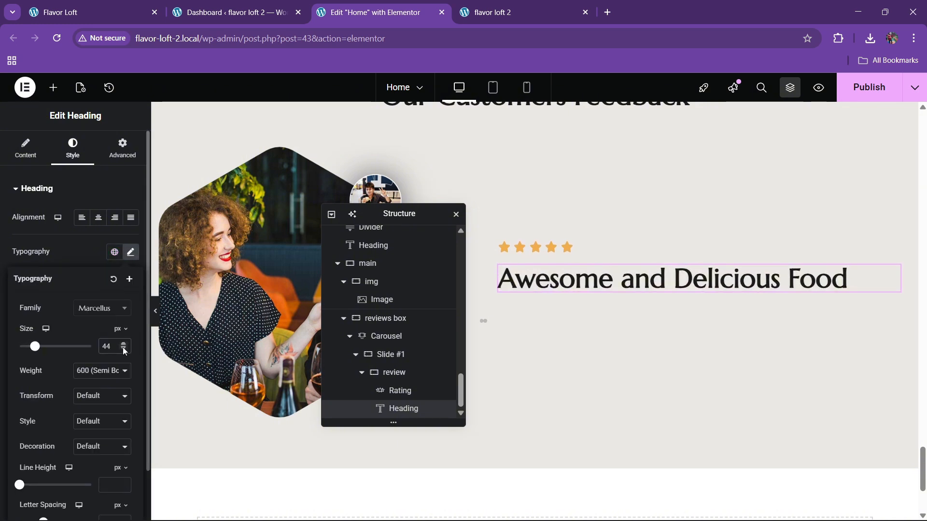
{"action": "left_click", "coordinate": [125, 351]}
{"action": "left_click", "coordinate": [116, 6]}
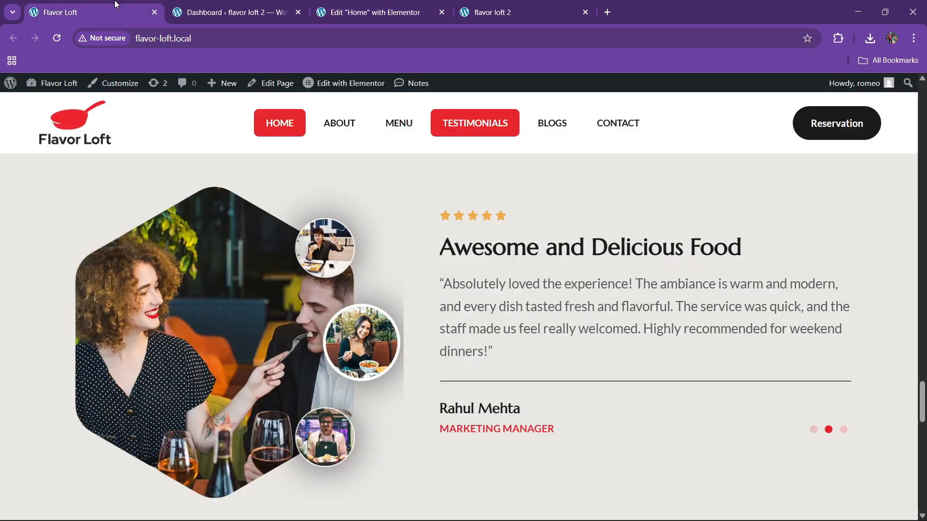
{"action": "left_click", "coordinate": [353, 6]}
{"action": "scroll", "coordinate": [583, 318], "scroll_direction": "up", "scroll_amount": 10}
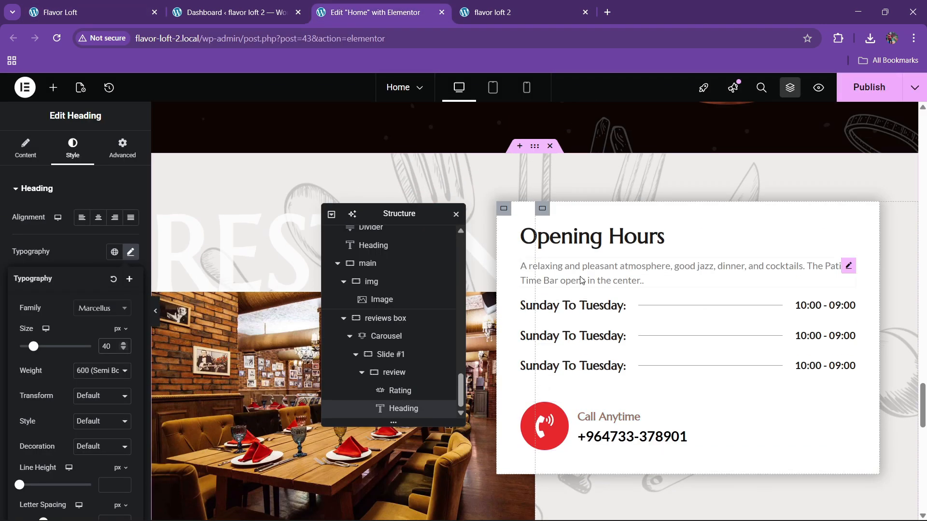
{"action": "right_click", "coordinate": [581, 281]}
{"action": "left_click", "coordinate": [595, 302]}
{"action": "scroll", "coordinate": [579, 316], "scroll_direction": "down", "scroll_amount": 10}
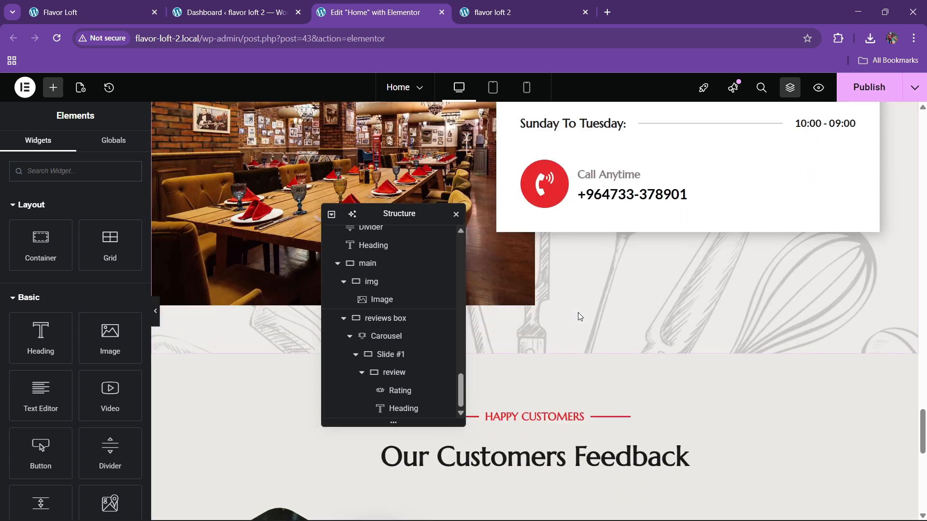
Step: Add a Text Editor widget below the heading inside the review container, checking the reference page's review text
{"action": "left_click_drag", "start_coordinate": [58, 386], "coordinate": [561, 223]}
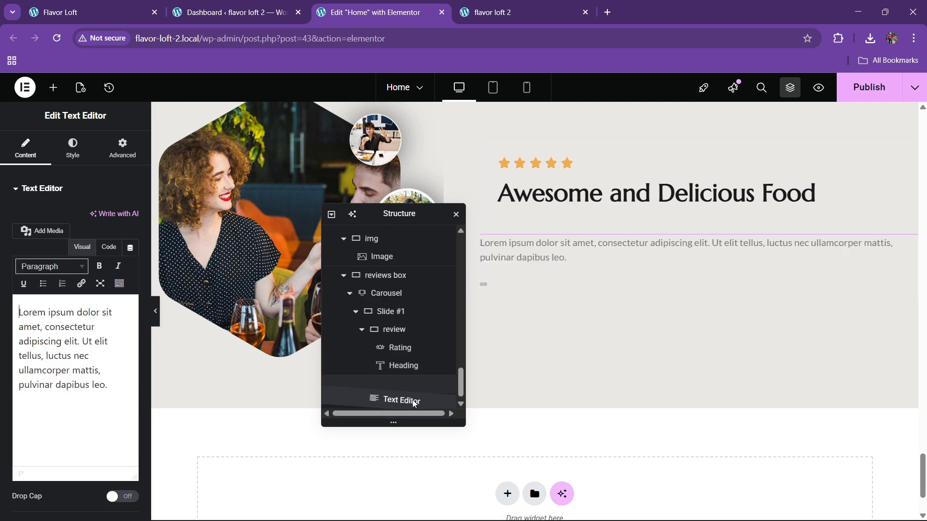
{"action": "left_click_drag", "start_coordinate": [416, 404], "coordinate": [409, 398]}
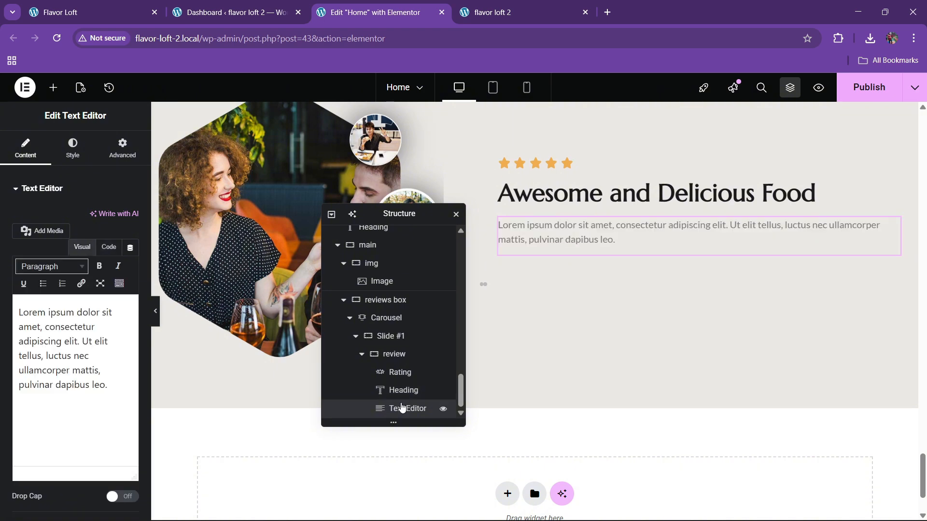
{"action": "left_click", "coordinate": [157, 6]}
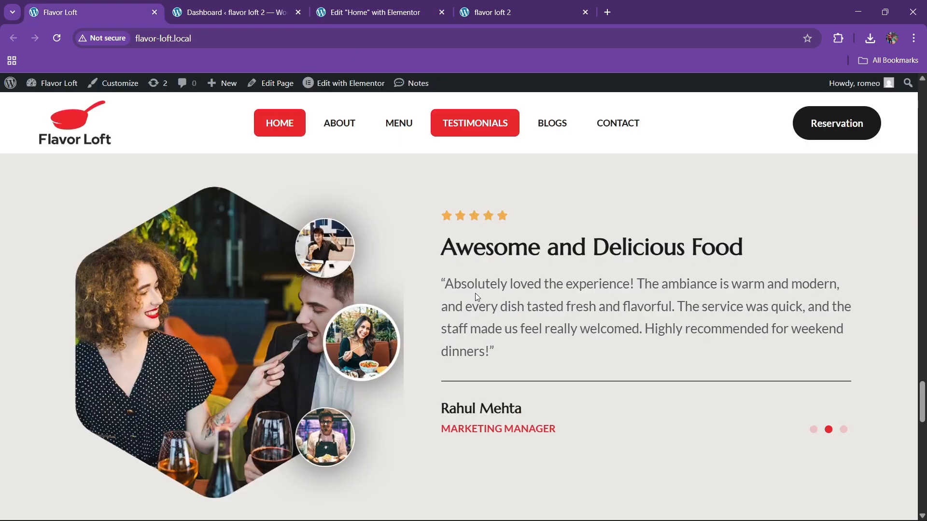
{"action": "left_click", "coordinate": [414, 15]}
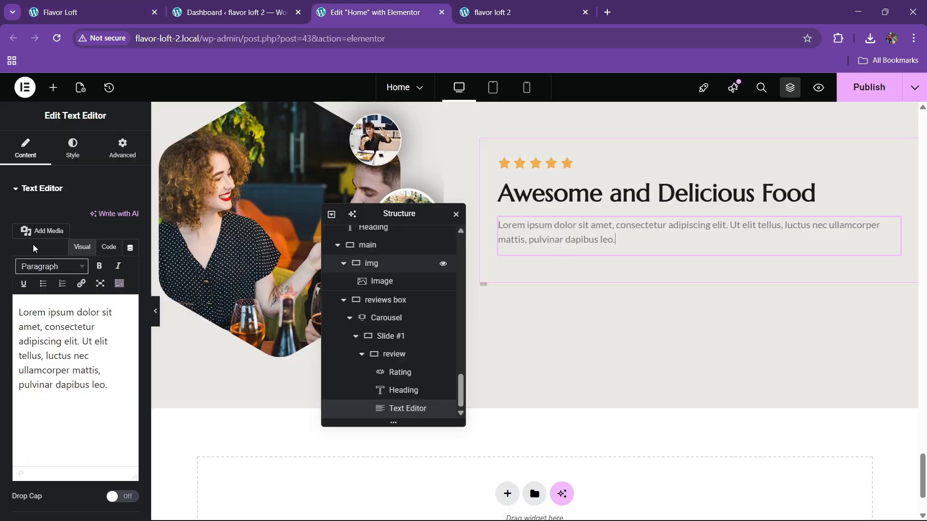
Step: Lengthen the review text in code view by pasting its Lorem ipsum passage two more times
{"action": "left_click", "coordinate": [109, 246]}
{"action": "left_click_drag", "start_coordinate": [111, 368], "coordinate": [1, 296]}
{"action": "key", "text": "ctrl+c"}
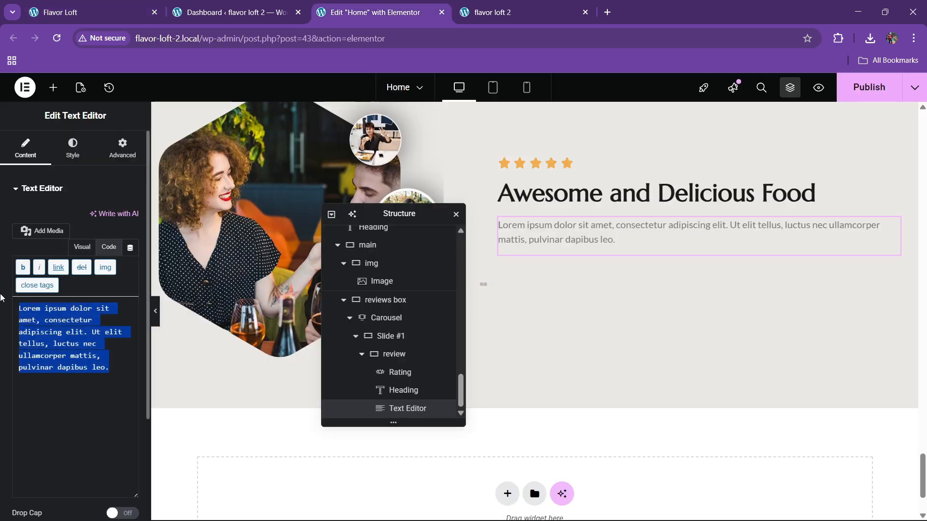
{"action": "left_click", "coordinate": [112, 370]}
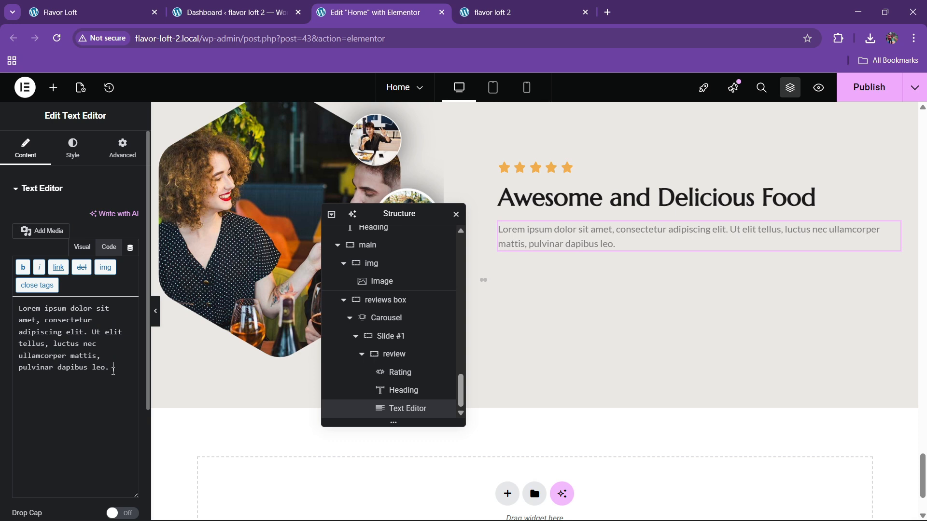
{"action": "key", "text": "ctrl+v"}
{"action": "key", "text": "ctrl+v"}
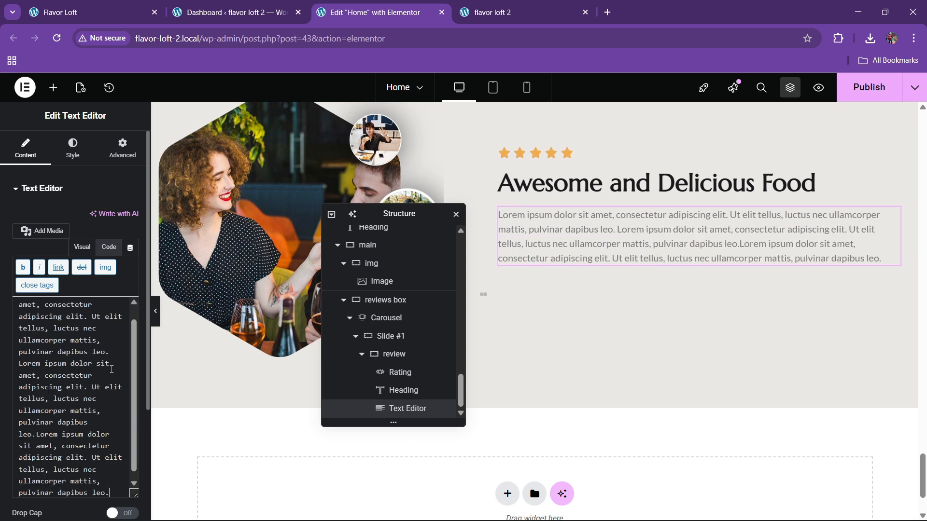
Step: Set the review text's font size to 22 px, comparing it with the reference page
{"action": "left_click", "coordinate": [71, 164]}
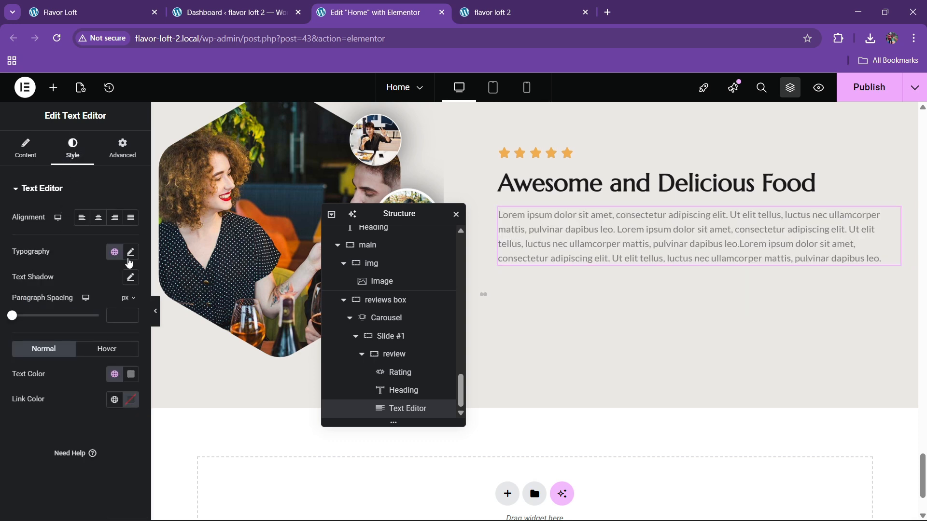
{"action": "left_click", "coordinate": [130, 252]}
{"action": "left_click", "coordinate": [123, 345]}
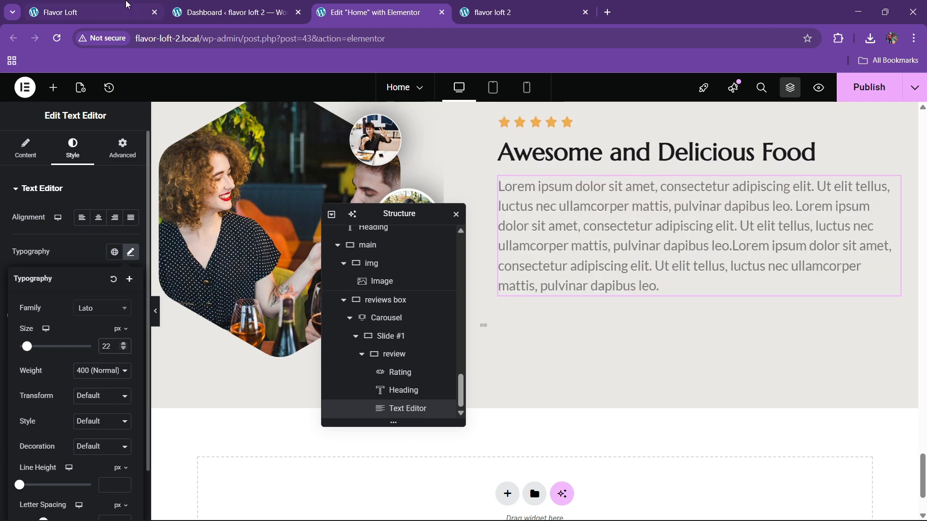
{"action": "left_click", "coordinate": [126, 5]}
{"action": "left_click", "coordinate": [360, 7]}
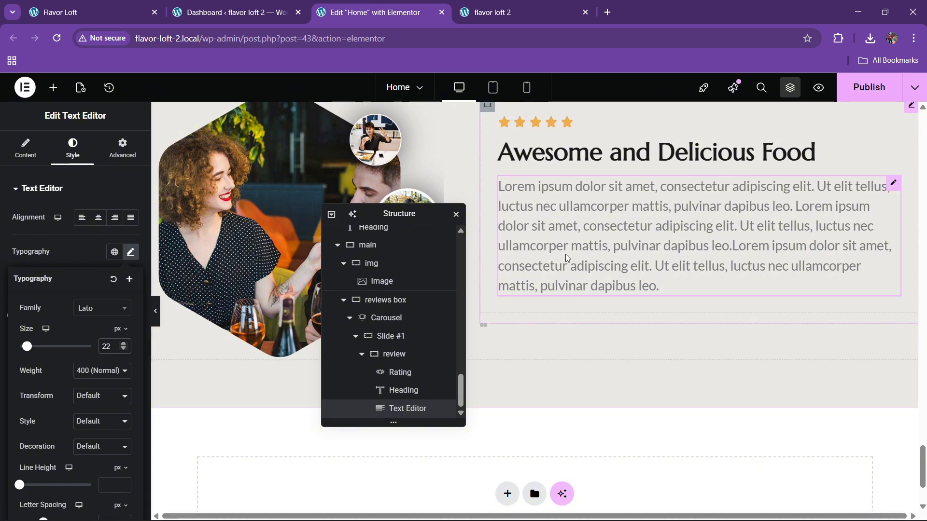
Step: Find the Divider widget with the search "divi", add it below the review text and reduce its gap to the minimum
{"action": "left_click", "coordinate": [92, 12]}
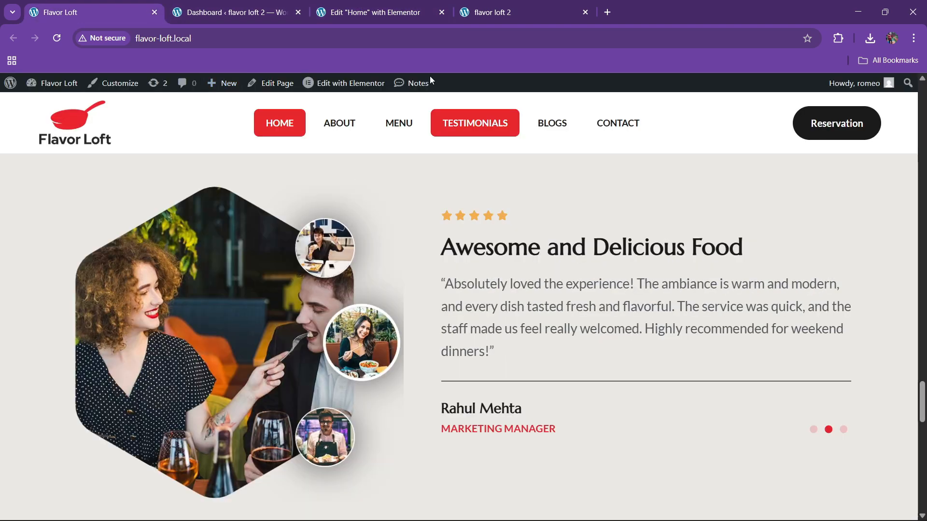
{"action": "left_click", "coordinate": [396, 13]}
{"action": "left_click", "coordinate": [53, 87]}
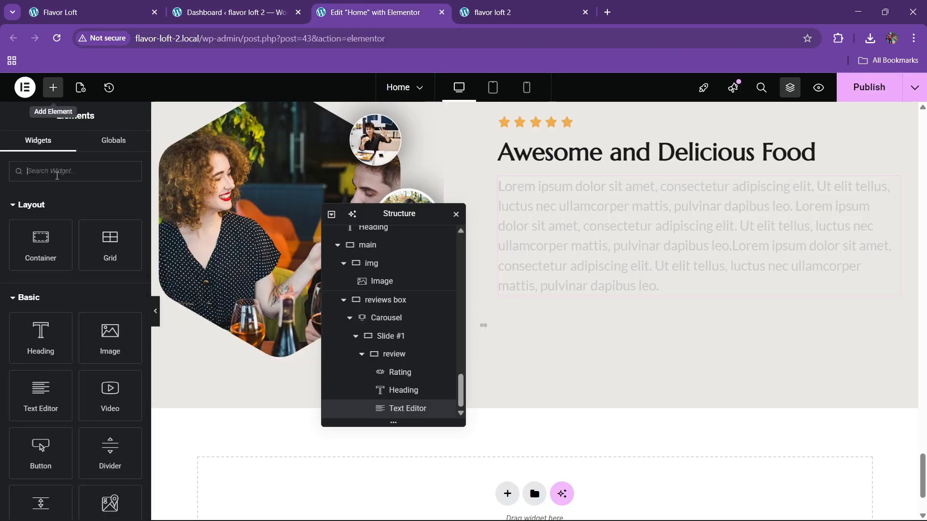
{"action": "type", "text": "divi"}
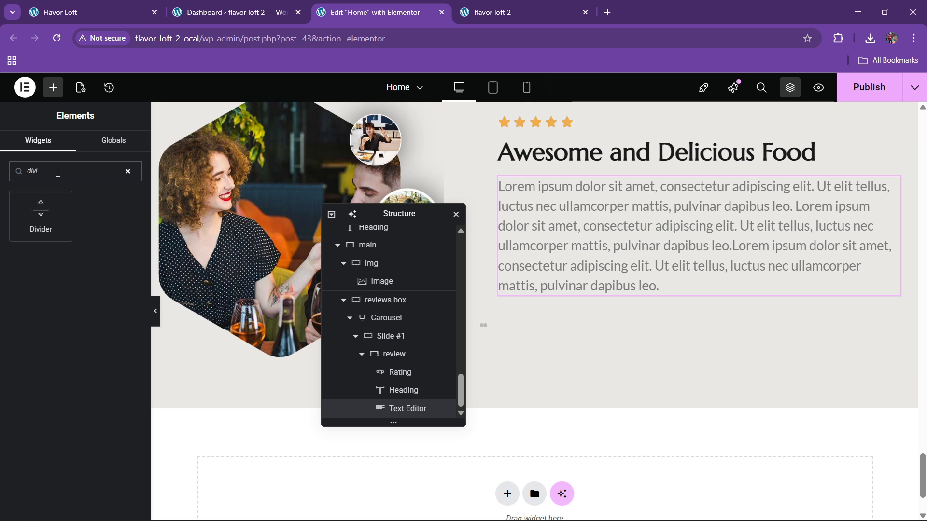
{"action": "left_click_drag", "start_coordinate": [41, 213], "coordinate": [588, 285]}
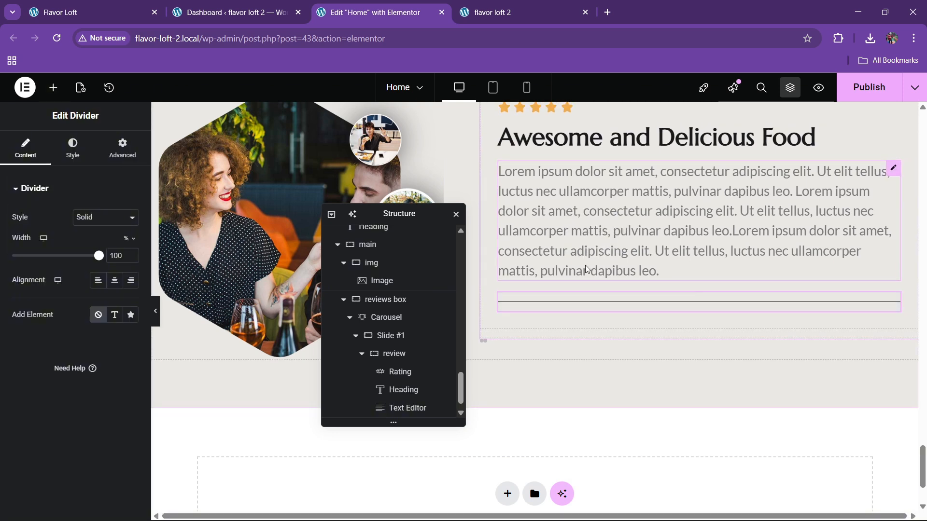
{"action": "left_click", "coordinate": [73, 147]}
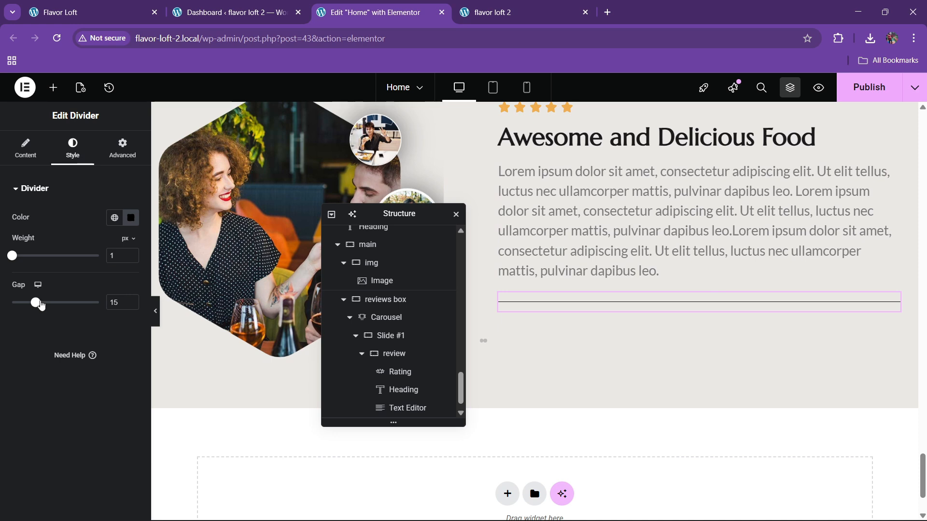
{"action": "left_click_drag", "start_coordinate": [36, 303], "coordinate": [1, 317]}
Step: Add a Heading widget below the divider and enter the reviewer's full name from the reference page as its title
{"action": "left_click", "coordinate": [97, 12]}
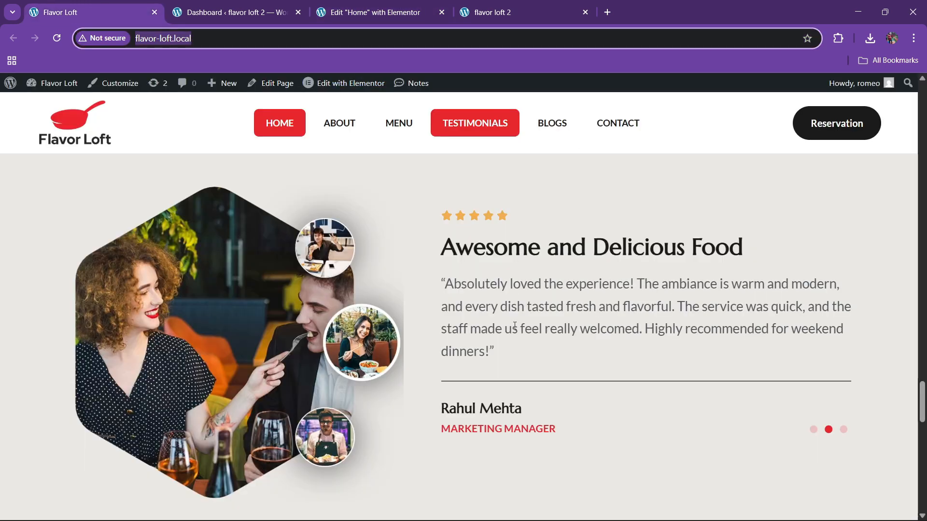
{"action": "left_click", "coordinate": [416, 10]}
{"action": "left_click", "coordinate": [53, 87]}
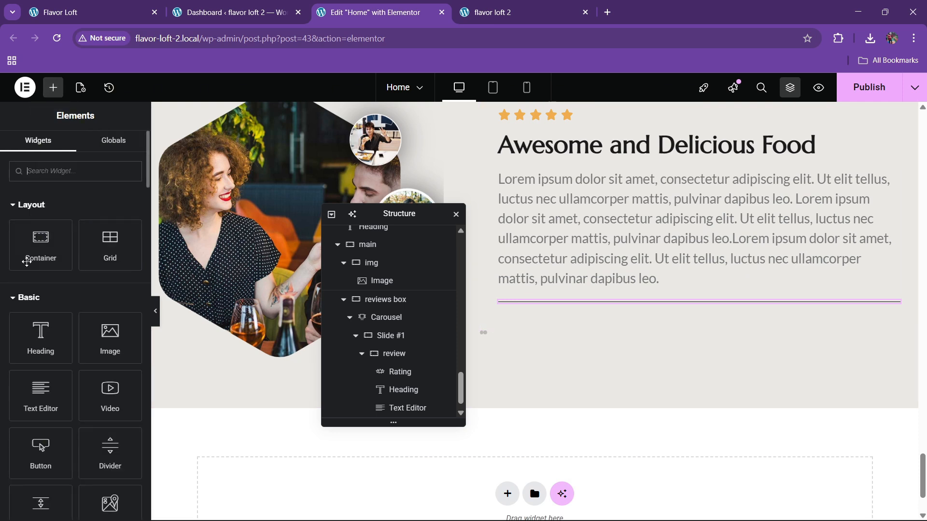
{"action": "left_click_drag", "start_coordinate": [44, 344], "coordinate": [544, 306]}
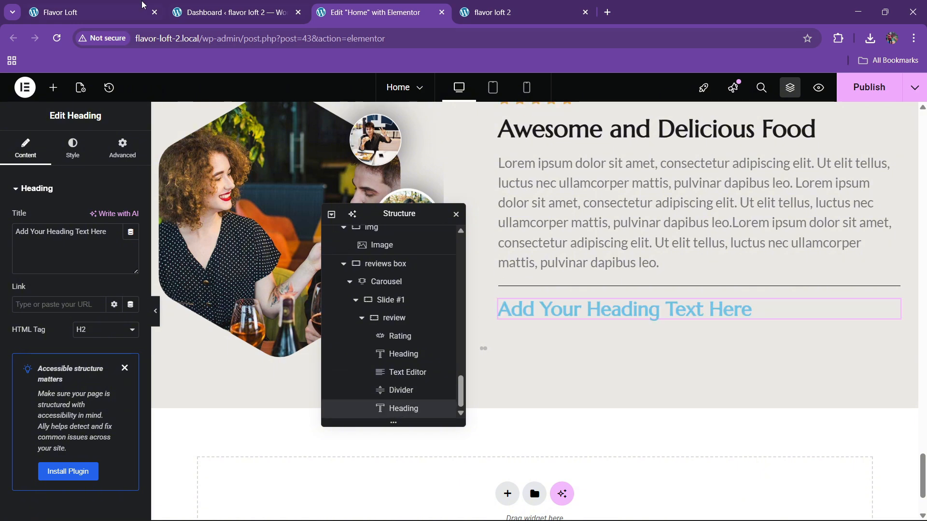
{"action": "key", "text": "ctrl+1"}
{"action": "left_click", "coordinate": [371, 12]}
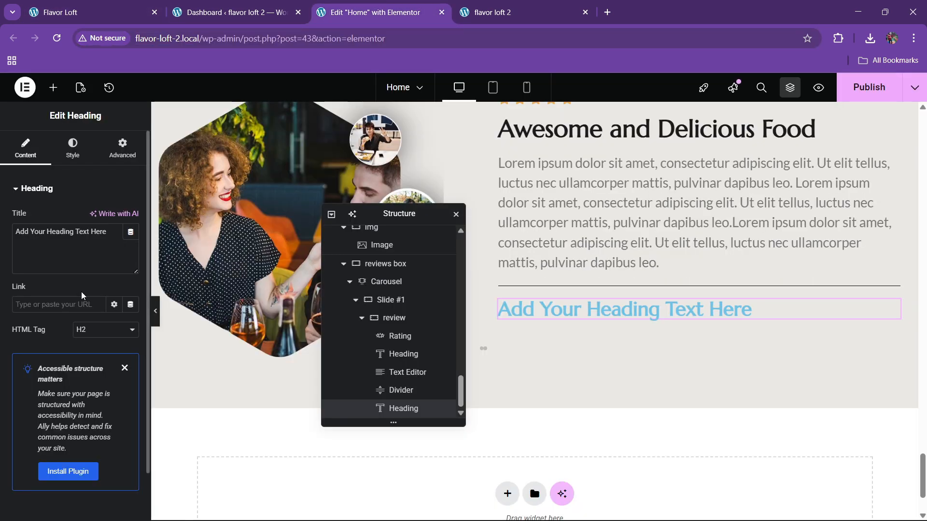
{"action": "triple_click", "coordinate": [70, 241]}
{"action": "type", "text": "Rahul Mehta"}
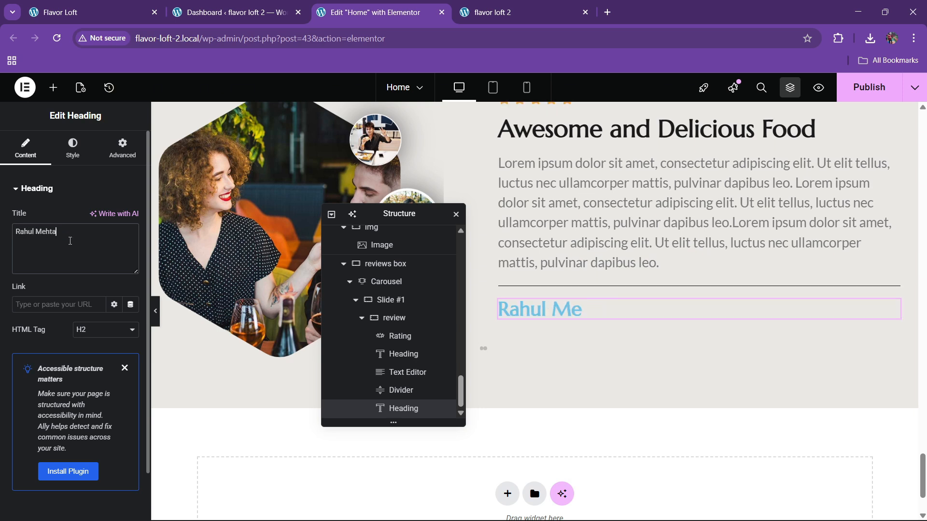
Step: Set the reviewer name heading's text color to the dark global color
{"action": "left_click", "coordinate": [72, 149]}
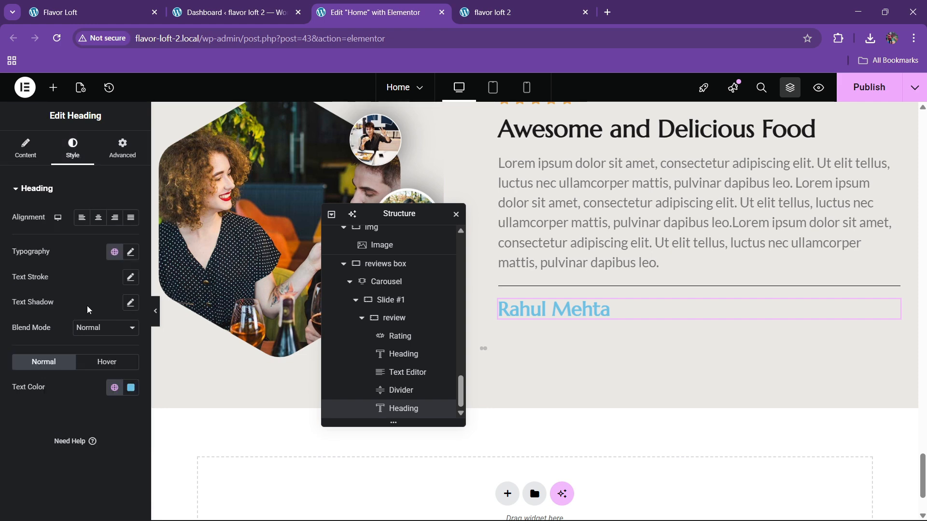
{"action": "left_click", "coordinate": [114, 388]}
{"action": "left_click", "coordinate": [53, 333]}
Step: Set the reviewer name heading's font size to 21 px, comparing it with the reference page
{"action": "left_click", "coordinate": [62, 12]}
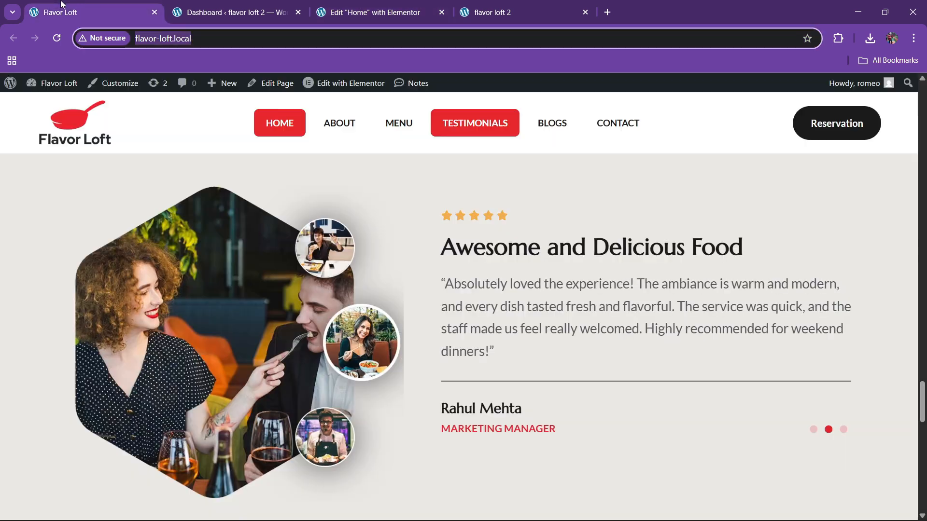
{"action": "left_click", "coordinate": [292, 6]}
{"action": "left_click", "coordinate": [329, 13]}
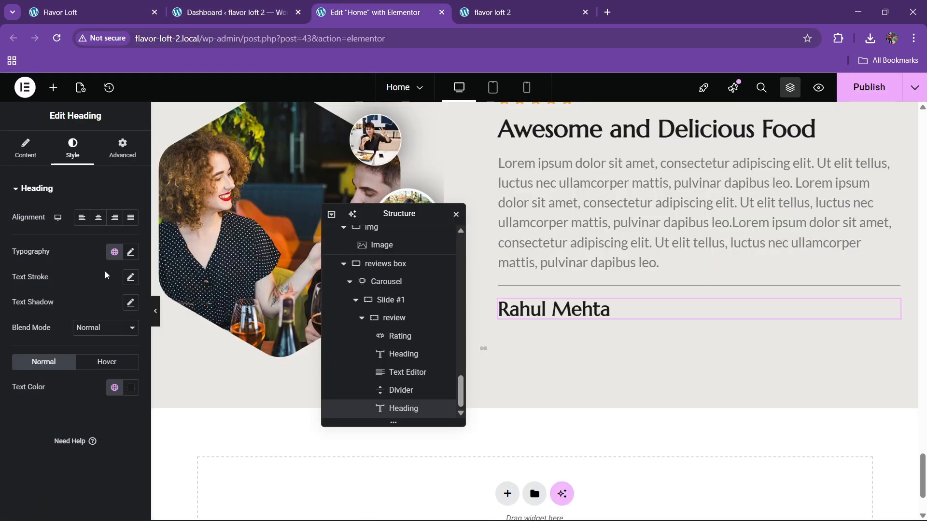
{"action": "left_click", "coordinate": [131, 251]}
{"action": "left_click", "coordinate": [125, 345]}
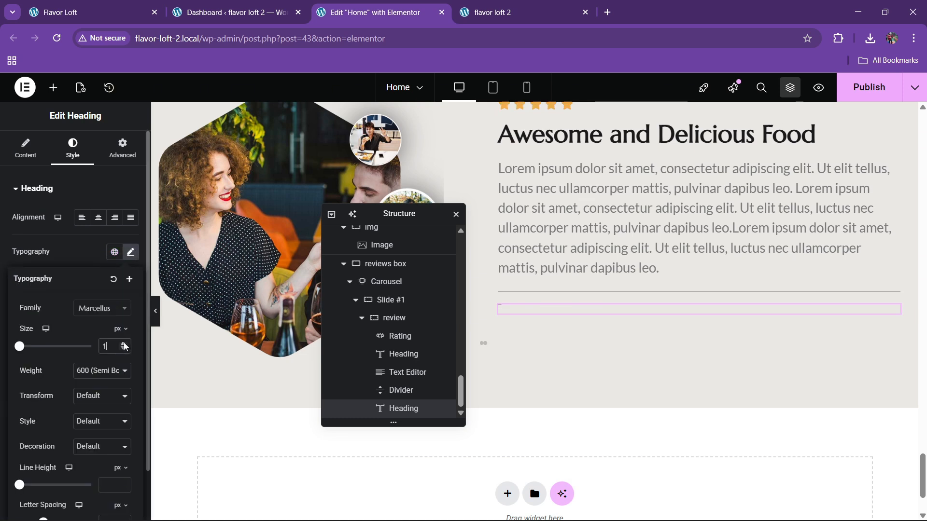
{"action": "left_click_drag", "start_coordinate": [124, 346], "coordinate": [125, 346]}
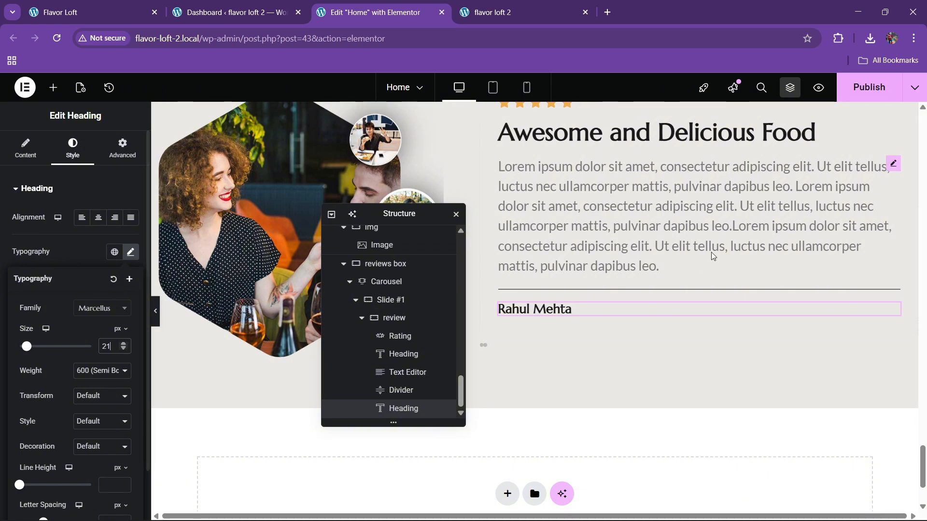
{"action": "left_click", "coordinate": [145, 7]}
{"action": "left_click", "coordinate": [318, 4]}
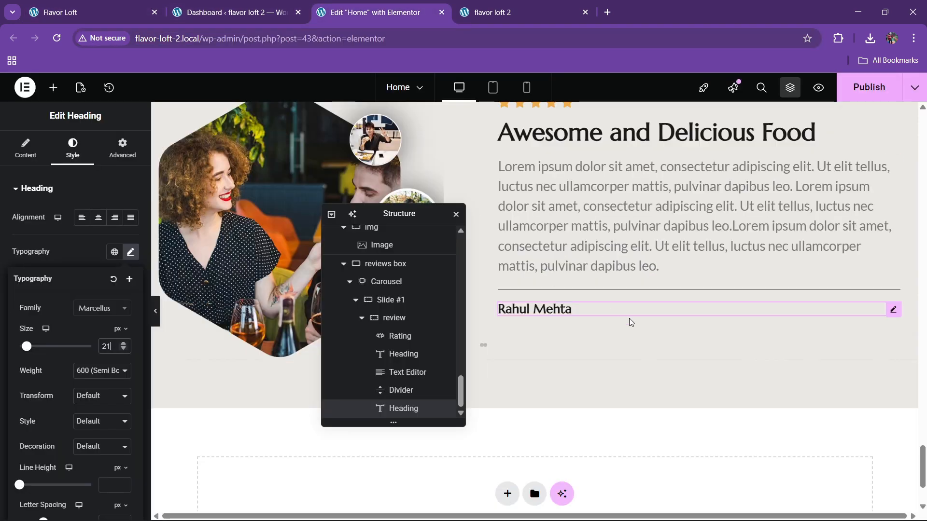
Step: Duplicate the reviewer name heading in the review container
{"action": "right_click", "coordinate": [579, 312]}
{"action": "left_click", "coordinate": [604, 280]}
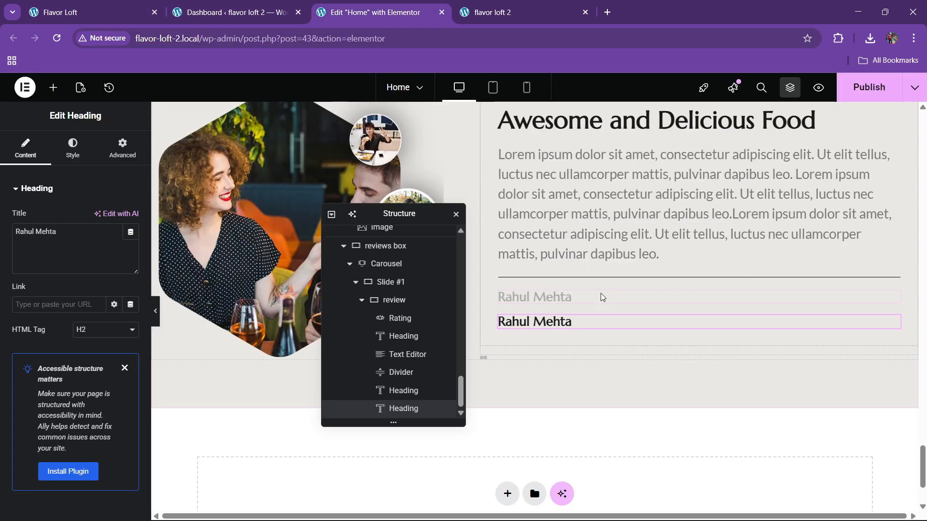
Step: Replace the duplicated heading's title with "Web Developer"
{"action": "left_click_drag", "start_coordinate": [60, 232], "coordinate": [2, 244]}
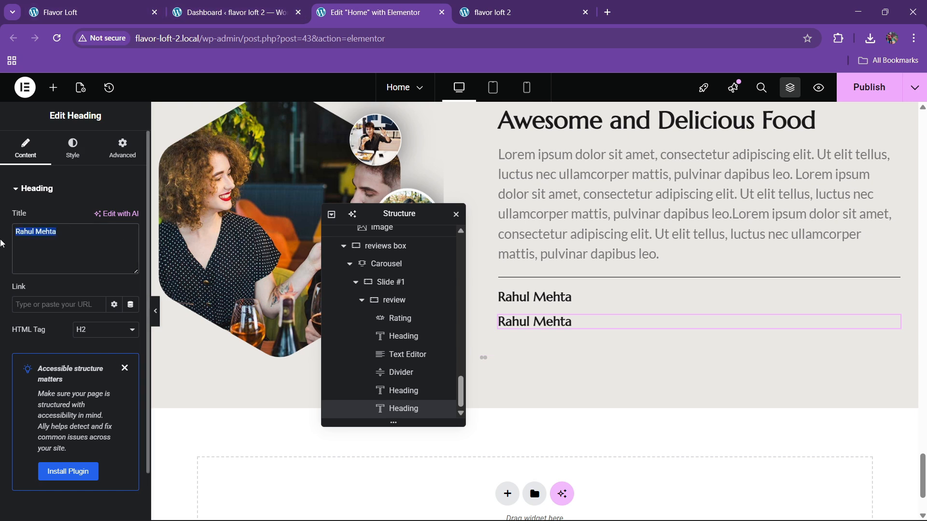
{"action": "type", "text": "k"}
{"action": "key", "text": "BackSpace"}
{"action": "type", "text": "we"}
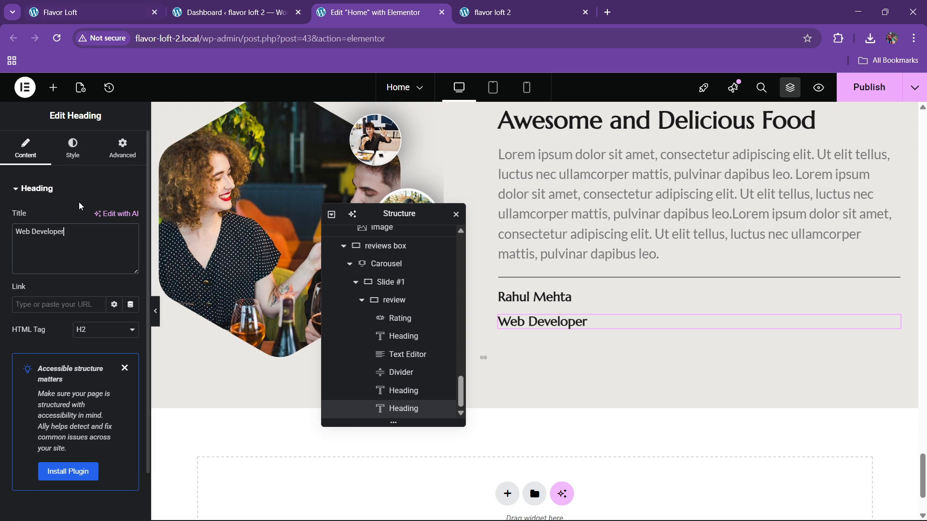
Step: Set the Web Developer heading's text transform to Uppercase and its font size to 16 px
{"action": "left_click", "coordinate": [72, 147]}
{"action": "left_click", "coordinate": [130, 251]}
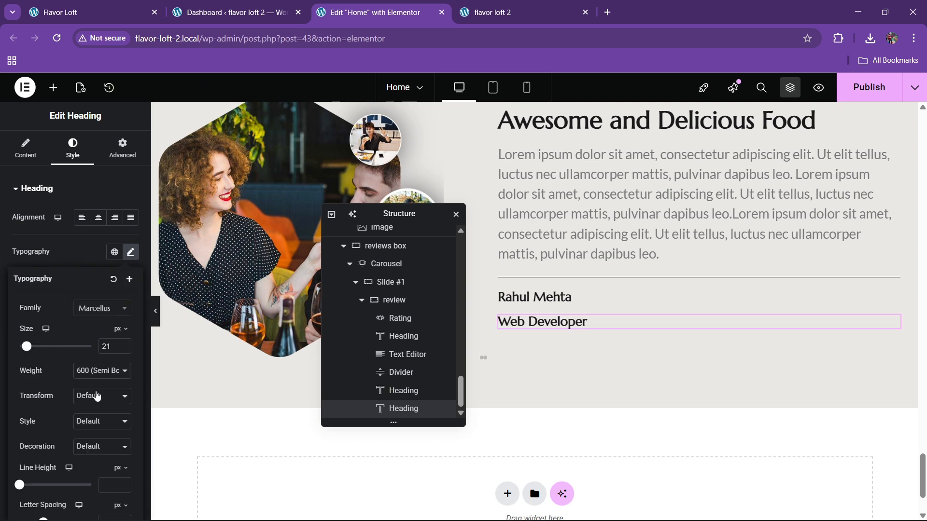
{"action": "left_click", "coordinate": [97, 395]}
{"action": "left_click", "coordinate": [91, 427]}
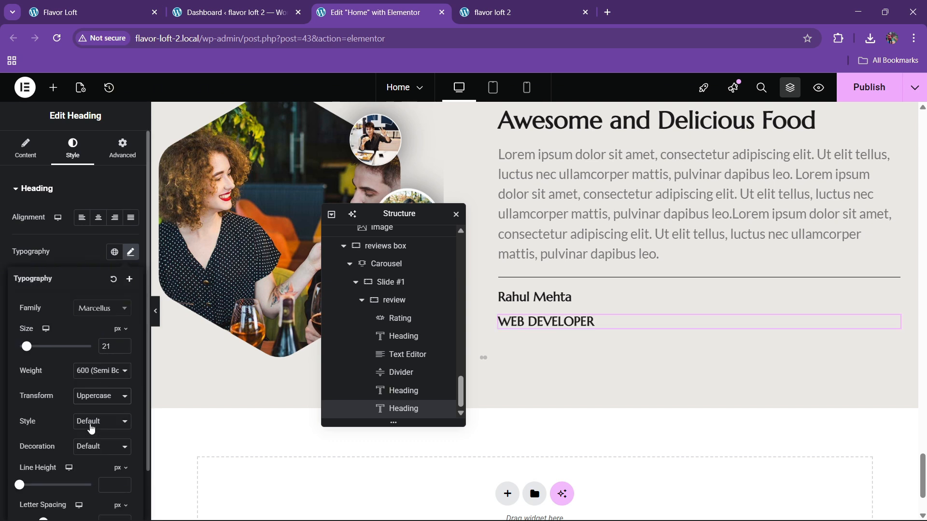
{"action": "left_click", "coordinate": [126, 348]}
{"action": "left_click", "coordinate": [126, 349]}
{"action": "left_click", "coordinate": [126, 348]}
{"action": "left_click", "coordinate": [126, 348]}
{"action": "left_click", "coordinate": [126, 348]}
{"action": "left_click", "coordinate": [69, 266]}
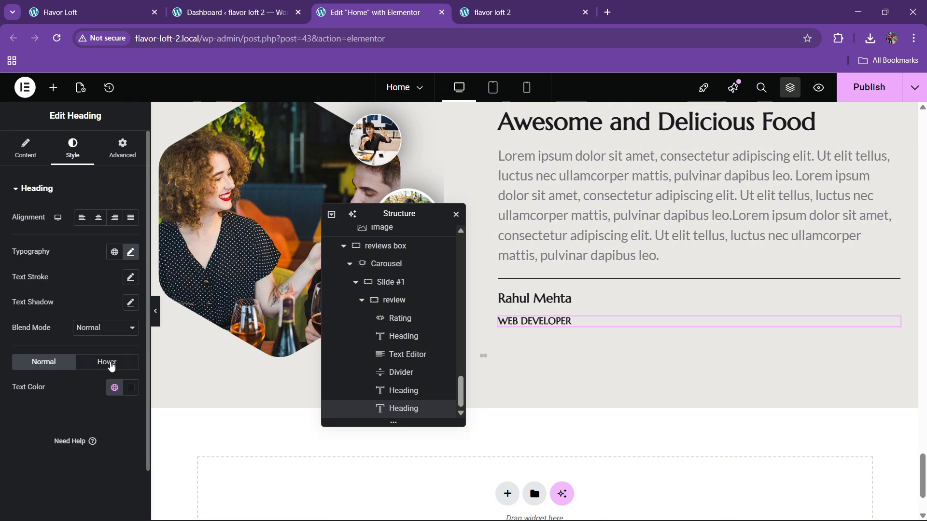
Step: Set the Web Developer heading's text color to the global theme red and its font family to Lato
{"action": "left_click", "coordinate": [112, 388]}
{"action": "left_click", "coordinate": [58, 315]}
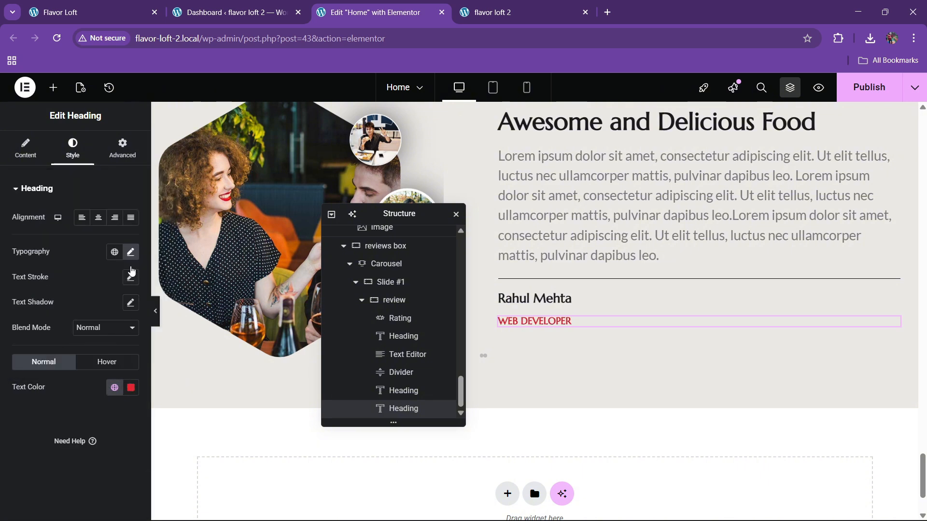
{"action": "left_click", "coordinate": [131, 252]}
{"action": "left_click", "coordinate": [94, 316]}
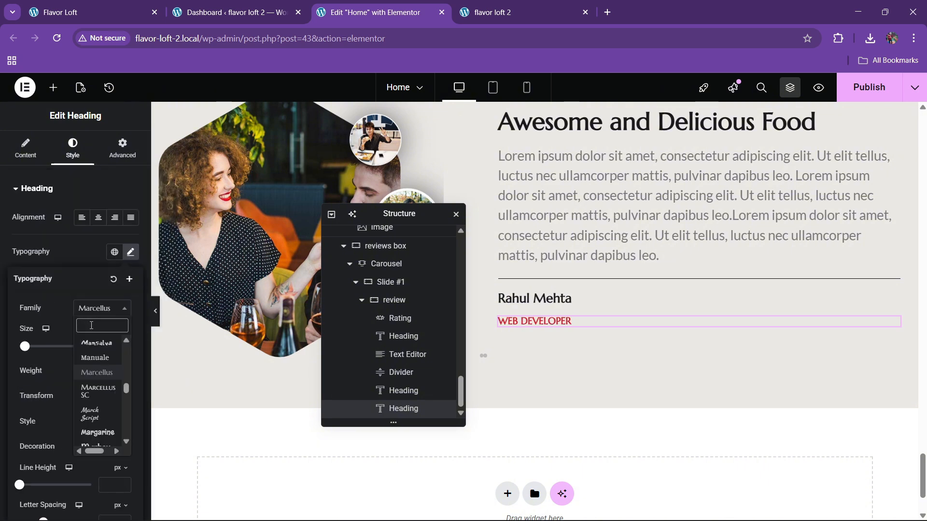
{"action": "type", "text": "lato"}
{"action": "key", "text": "Return"}
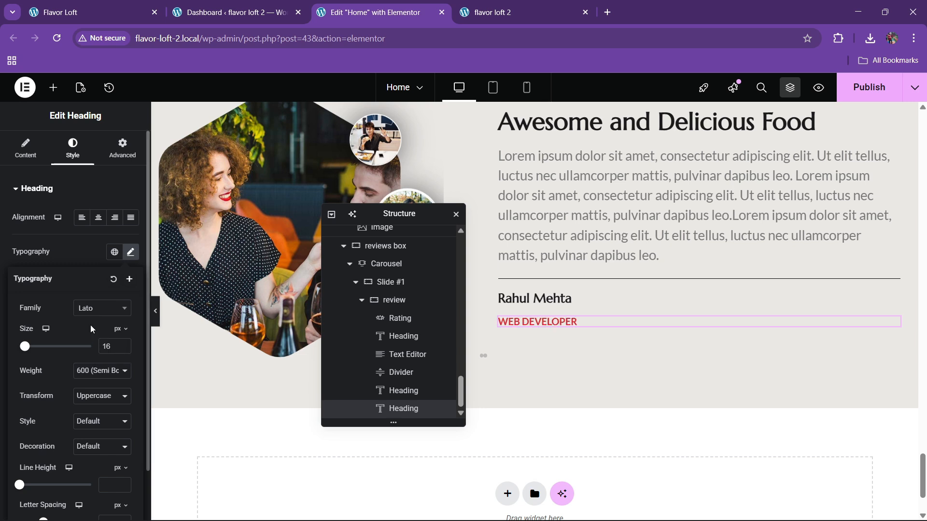
Step: Set the reviewer name heading's font size to 23 px
{"action": "left_click", "coordinate": [572, 299]}
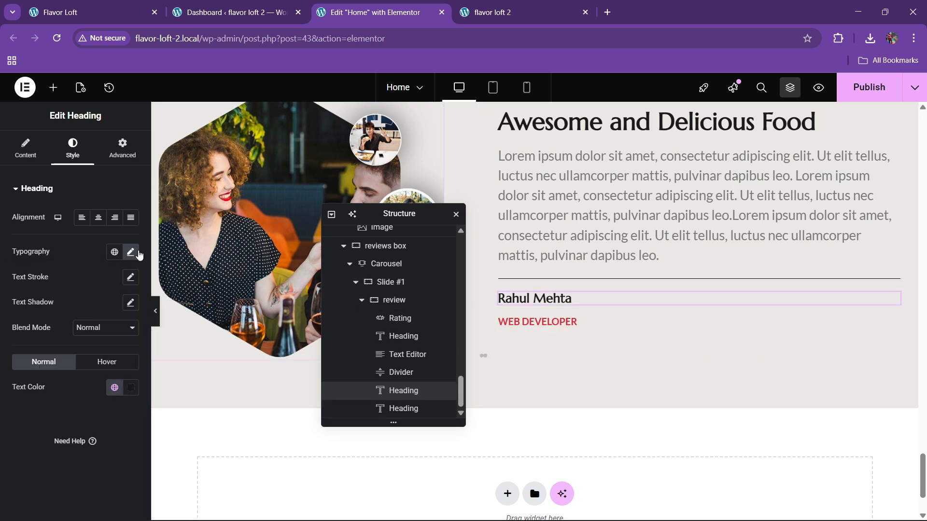
{"action": "left_click", "coordinate": [131, 253]}
{"action": "left_click", "coordinate": [123, 344]}
{"action": "left_click", "coordinate": [124, 345]}
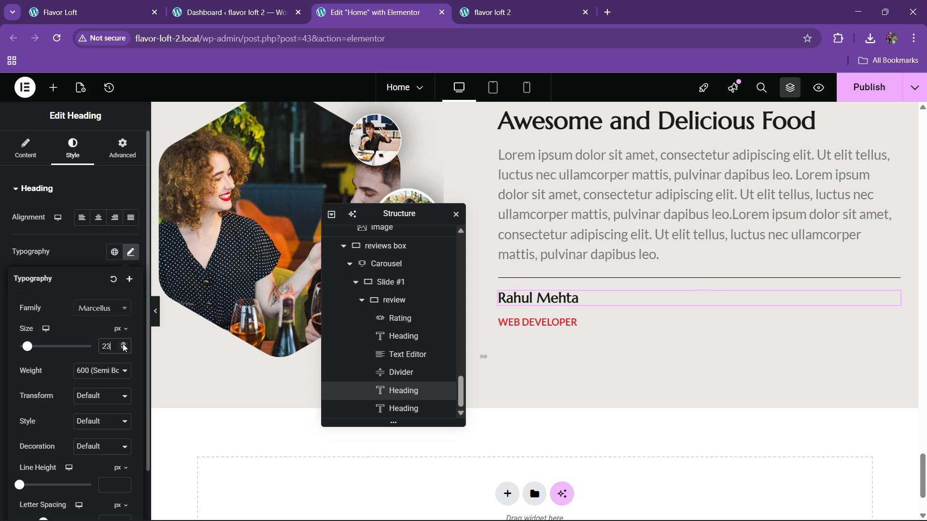
Step: Set the reviewer name heading's bottom margin to -8 px
{"action": "left_click", "coordinate": [409, 389]}
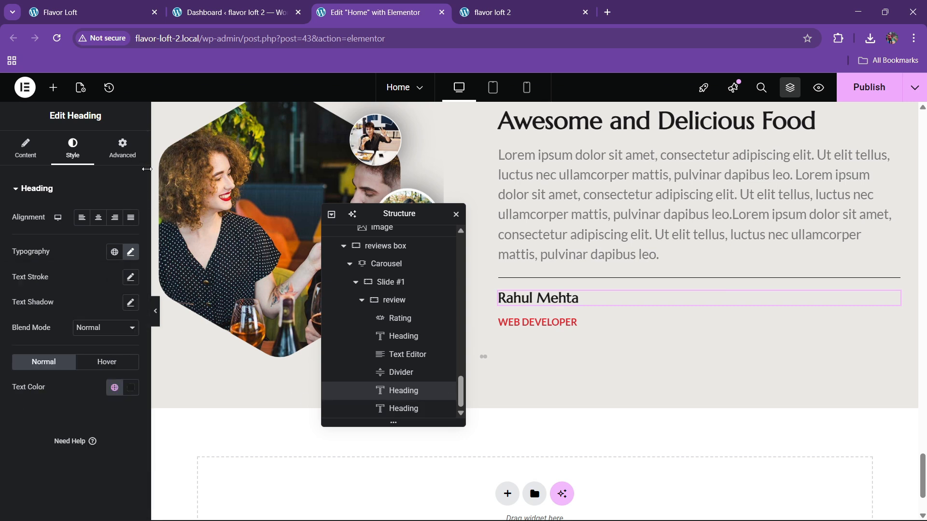
{"action": "left_click", "coordinate": [123, 147]}
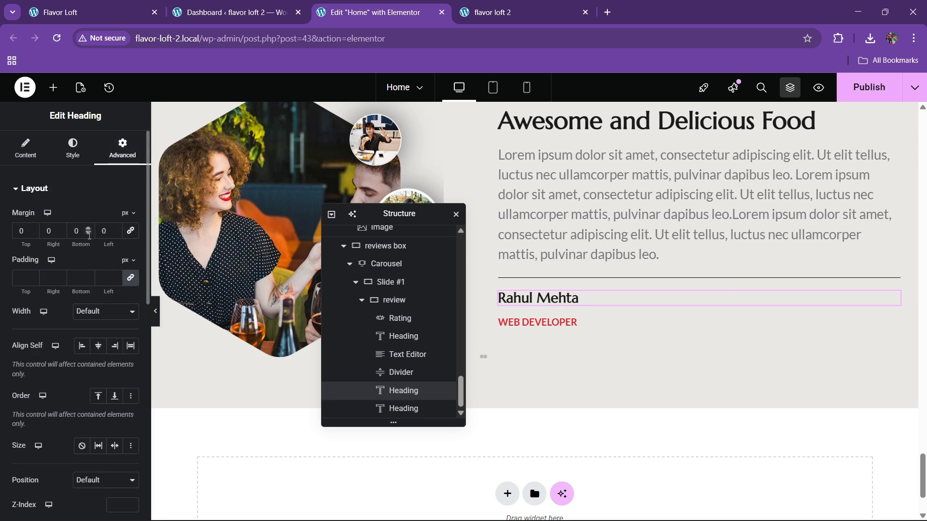
{"action": "left_click", "coordinate": [88, 234]}
{"action": "left_click", "coordinate": [88, 234]}
{"action": "left_click", "coordinate": [88, 234]}
{"action": "left_click", "coordinate": [88, 234]}
{"action": "left_click", "coordinate": [88, 234]}
{"action": "left_click", "coordinate": [88, 234]}
{"action": "left_click", "coordinate": [88, 234]}
{"action": "left_click", "coordinate": [88, 234]}
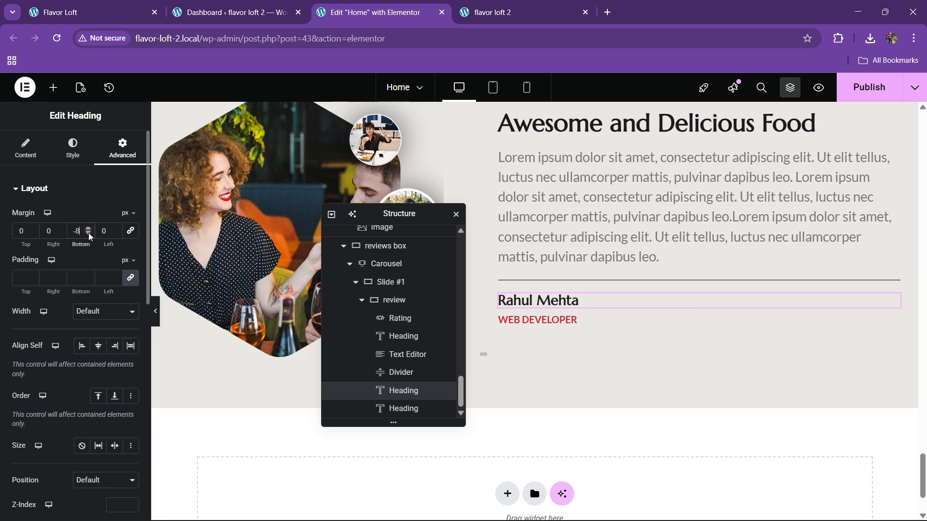
Step: Publish the Home page changes and compare the review with the testimonial on the reference page
{"action": "scroll", "coordinate": [603, 283], "scroll_direction": "up", "scroll_amount": 3}
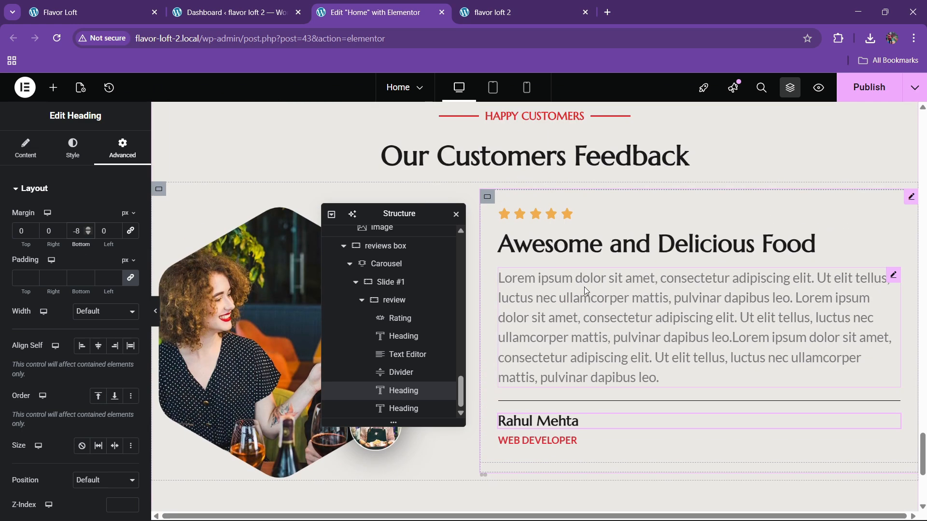
{"action": "left_click", "coordinate": [853, 93]}
{"action": "left_click", "coordinate": [123, 9]}
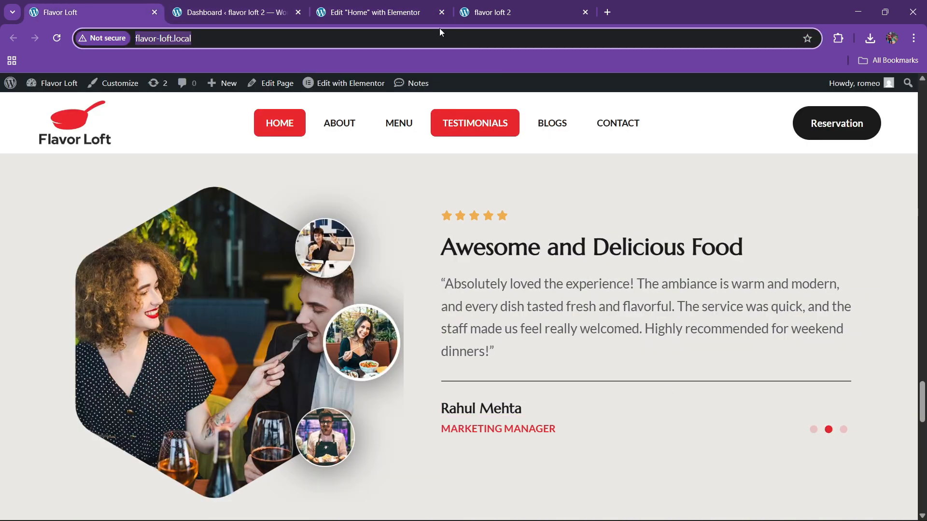
{"action": "left_click", "coordinate": [415, 12]}
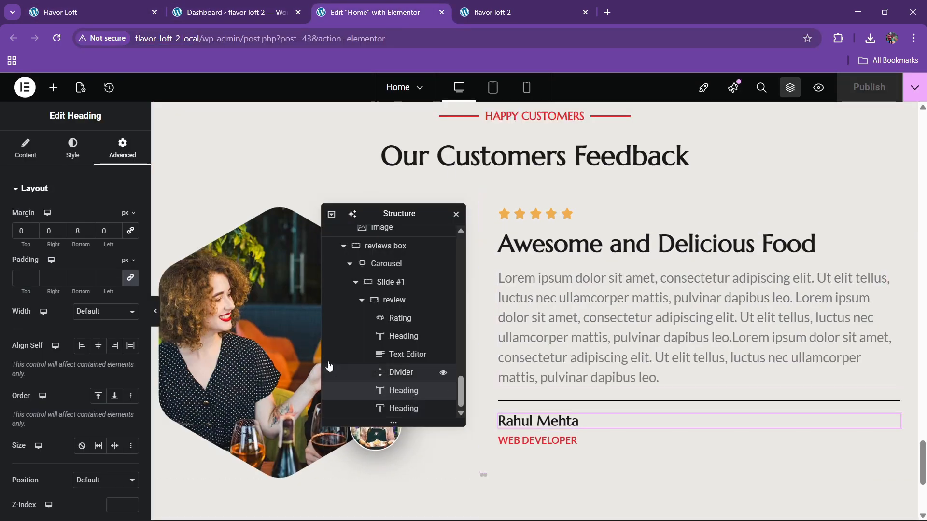
Step: Duplicate the review slide twice in the Carousel so that it holds three slides
{"action": "left_click", "coordinate": [355, 282]}
{"action": "left_click", "coordinate": [386, 392]}
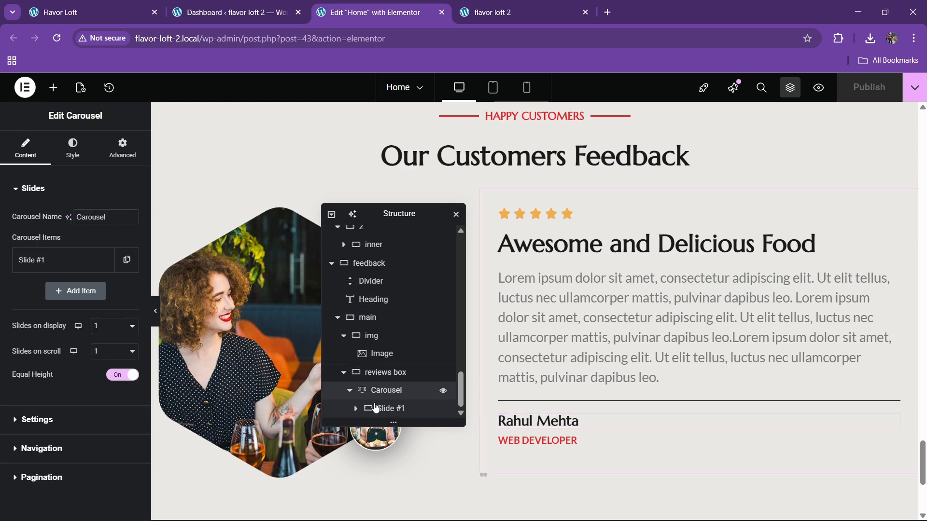
{"action": "left_click", "coordinate": [102, 292]}
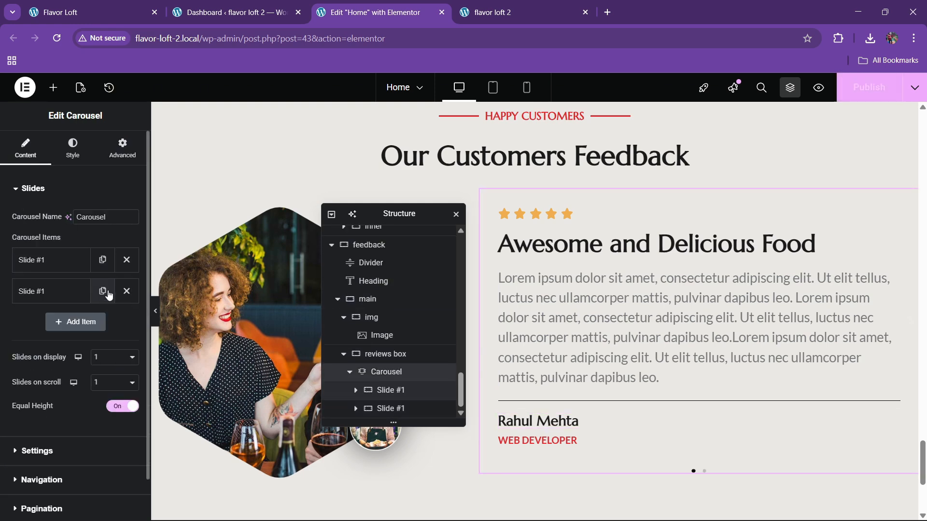
{"action": "left_click", "coordinate": [104, 292]}
{"action": "scroll", "coordinate": [737, 454], "scroll_direction": "down", "scroll_amount": 1}
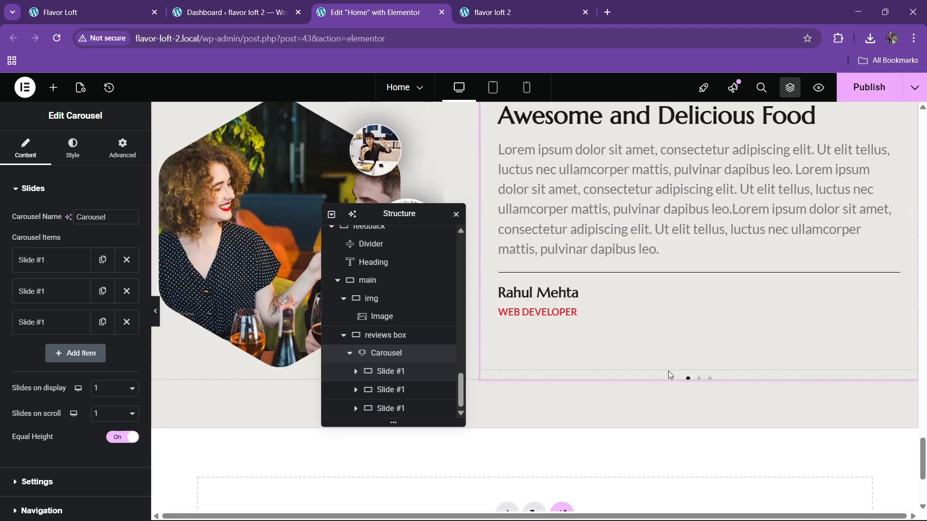
{"action": "scroll", "coordinate": [668, 370], "scroll_direction": "up", "scroll_amount": 1}
{"action": "scroll", "coordinate": [716, 462], "scroll_direction": "up", "scroll_amount": 2}
{"action": "scroll", "coordinate": [593, 416], "scroll_direction": "down", "scroll_amount": 3}
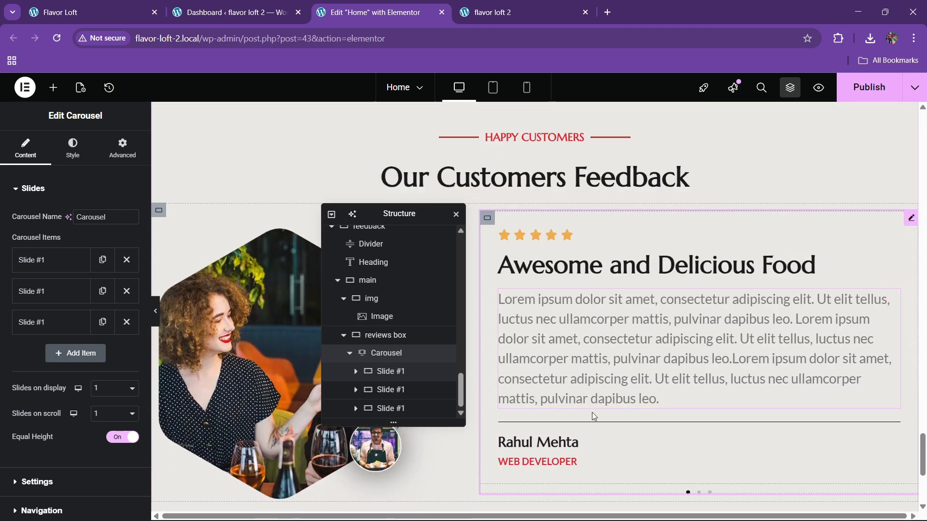
Step: Set the carousel's autoplay scroll speed to 3000 ms
{"action": "left_click", "coordinate": [71, 155]}
{"action": "scroll", "coordinate": [53, 314], "scroll_direction": "down", "scroll_amount": 1}
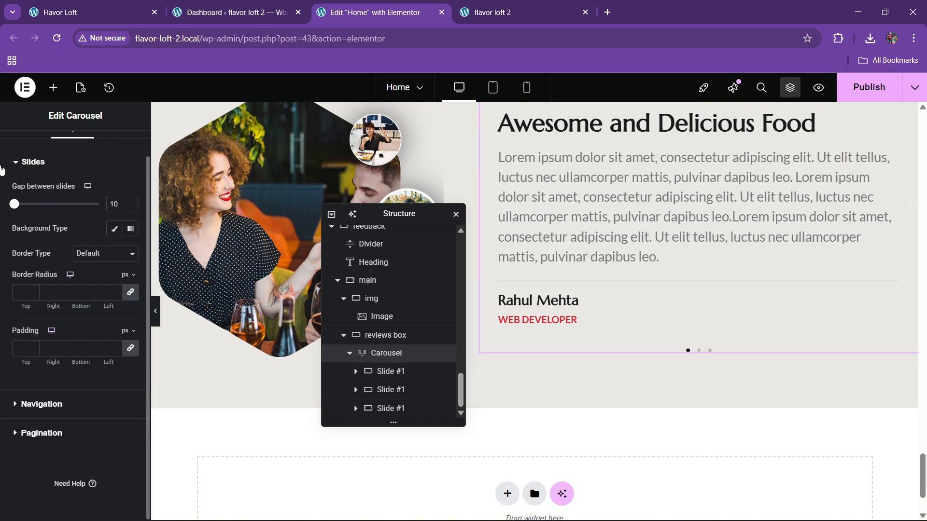
{"action": "scroll", "coordinate": [8, 142], "scroll_direction": "up", "scroll_amount": 1}
{"action": "left_click", "coordinate": [26, 148]}
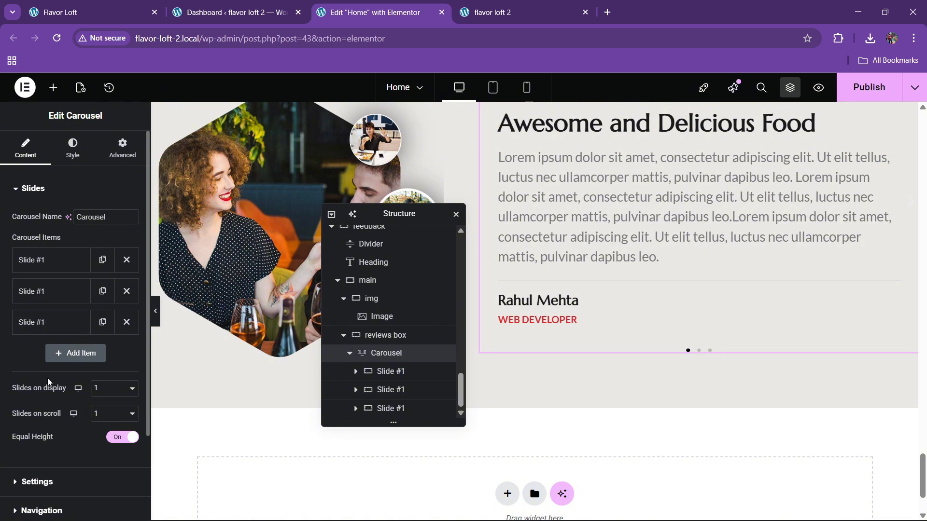
{"action": "scroll", "coordinate": [53, 400], "scroll_direction": "down", "scroll_amount": 2}
{"action": "left_click", "coordinate": [45, 422]}
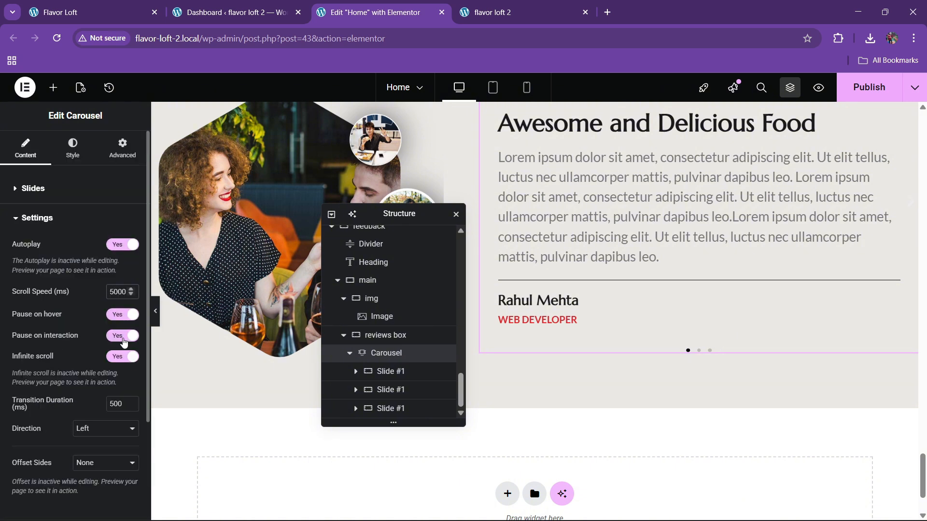
{"action": "key", "text": "BackSpace"}
{"action": "type", "text": "3"}
{"action": "scroll", "coordinate": [104, 338], "scroll_direction": "down", "scroll_amount": 1}
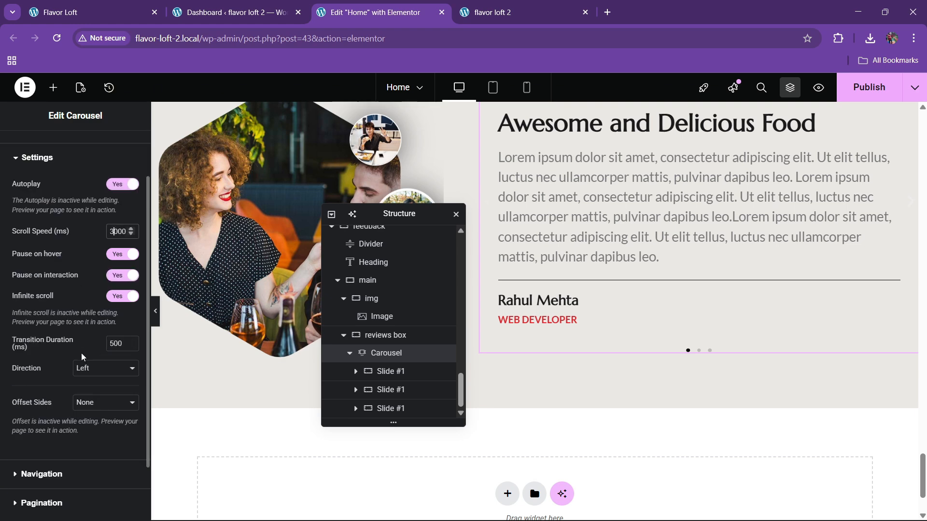
Step: Hide the carousel's navigation arrows
{"action": "scroll", "coordinate": [83, 357], "scroll_direction": "down", "scroll_amount": 1}
{"action": "left_click", "coordinate": [47, 402]}
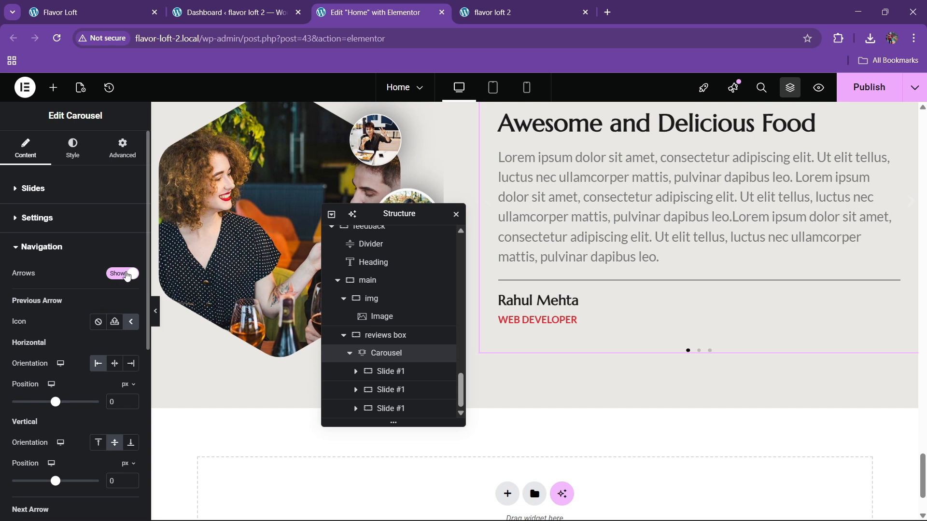
{"action": "left_click", "coordinate": [124, 273]}
Step: Style the carousel's pagination dots with the global theme red color and a size of 13 px
{"action": "left_click", "coordinate": [43, 319]}
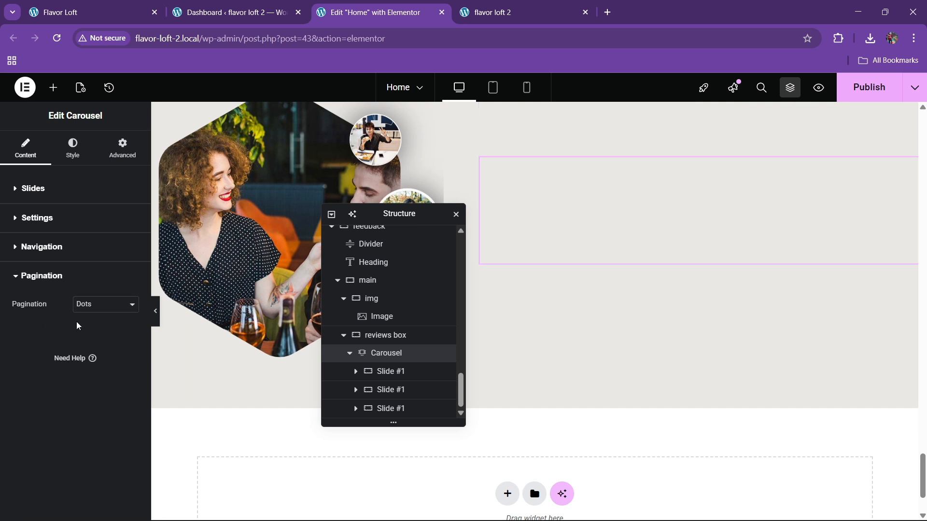
{"action": "left_click", "coordinate": [74, 145]}
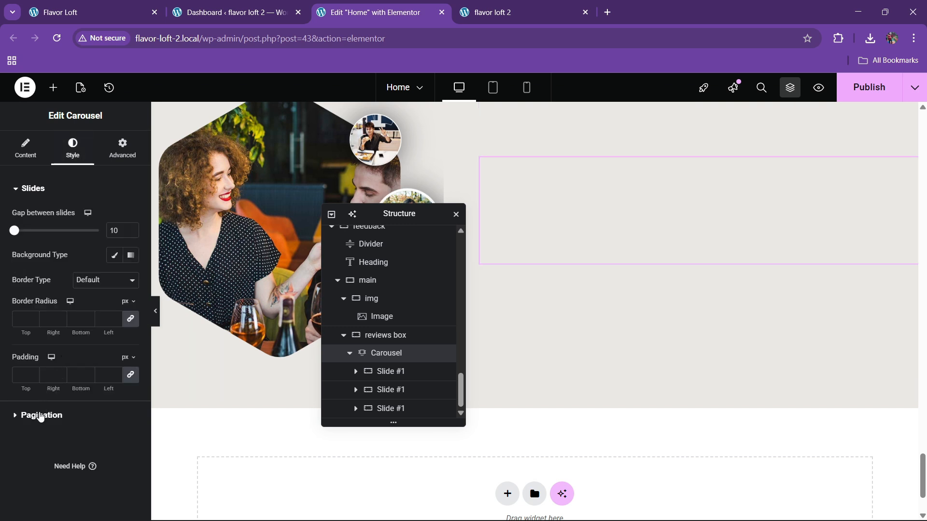
{"action": "left_click", "coordinate": [40, 416]}
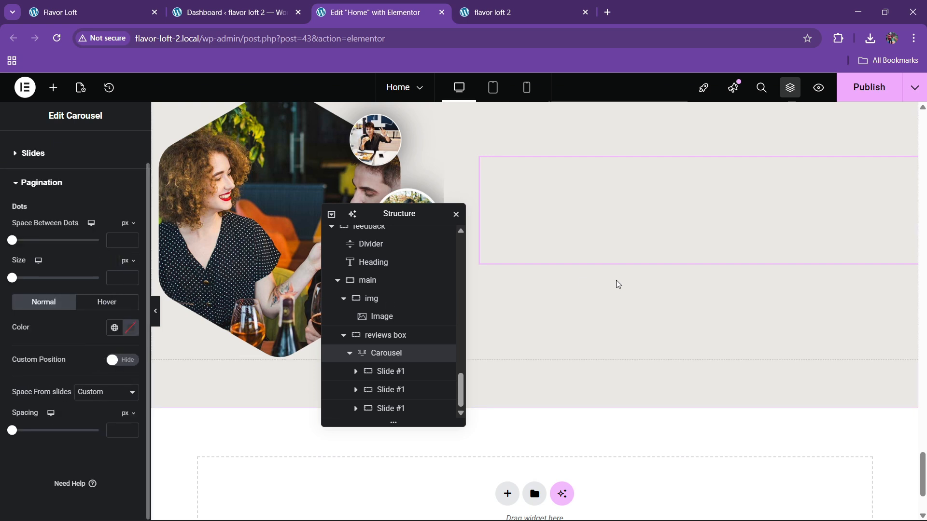
{"action": "scroll", "coordinate": [581, 292], "scroll_direction": "up", "scroll_amount": 2}
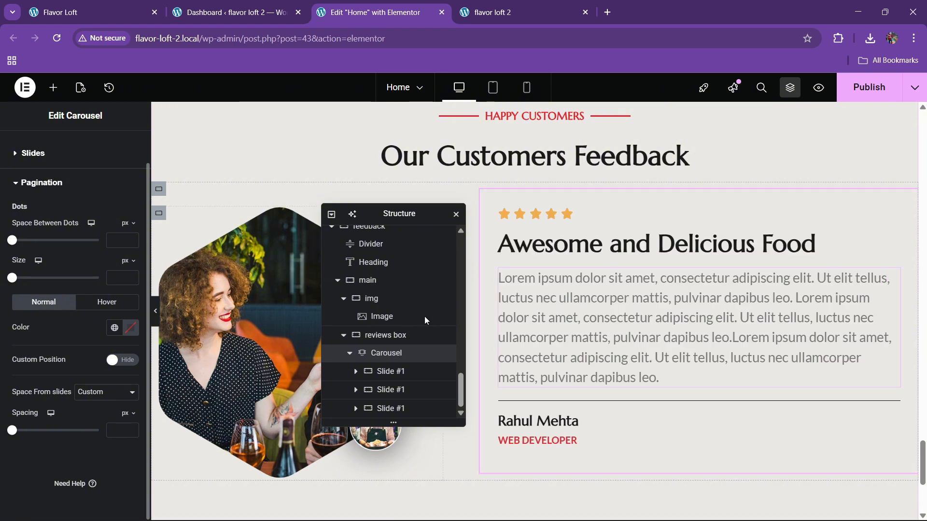
{"action": "left_click", "coordinate": [120, 326]}
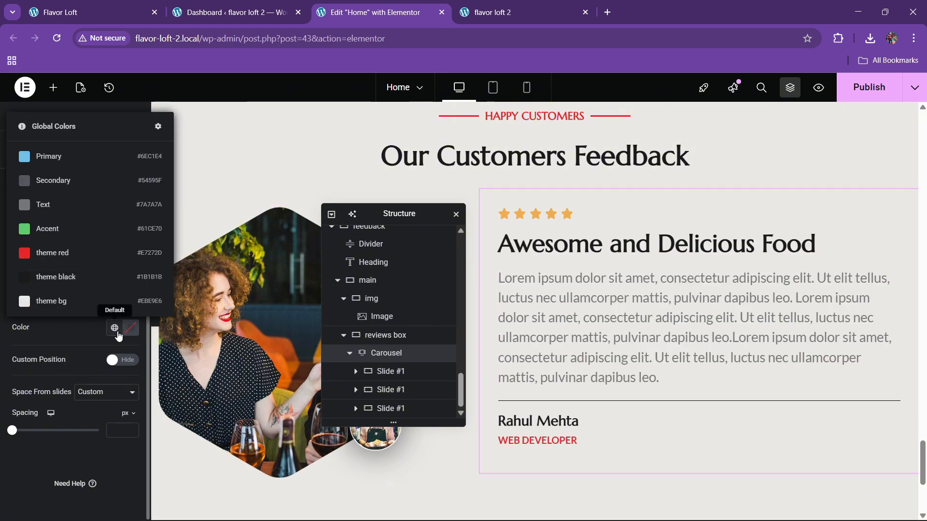
{"action": "left_click", "coordinate": [89, 254]}
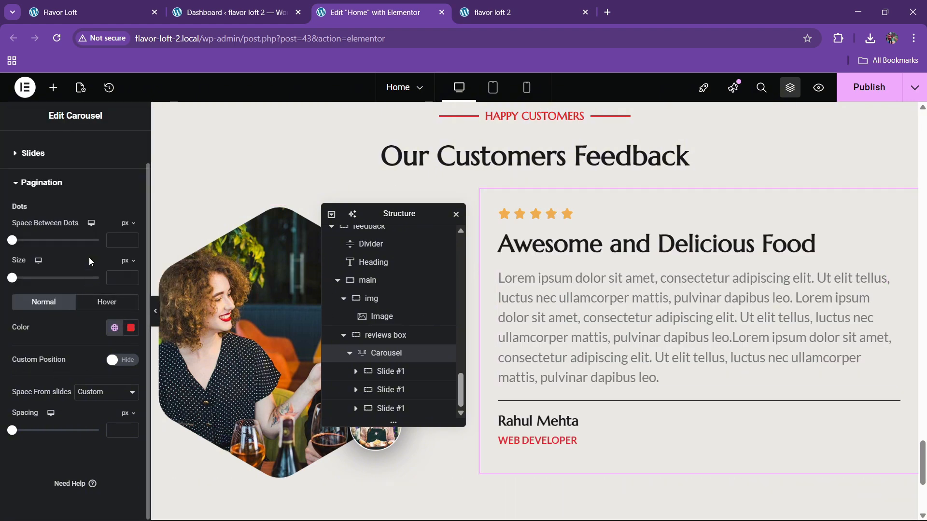
{"action": "left_click", "coordinate": [131, 279]}
{"action": "type", "text": "13"}
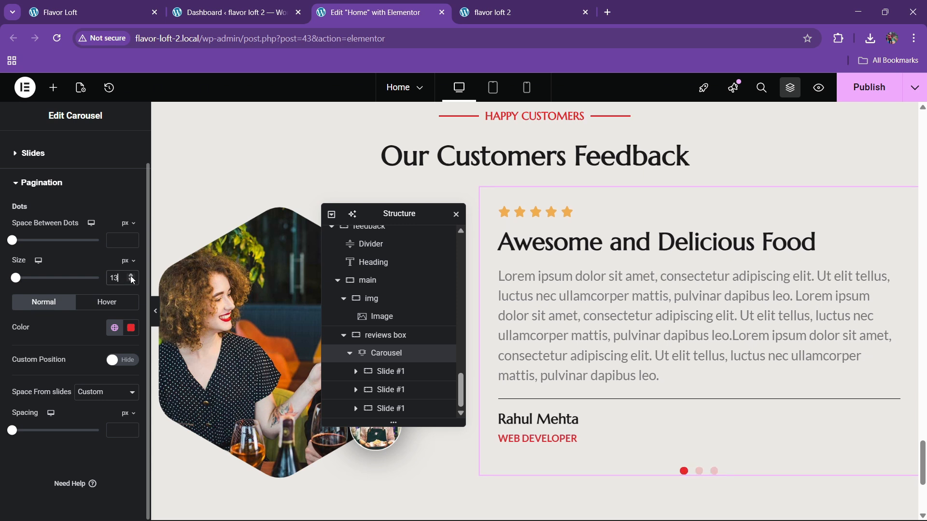
Step: Check the dots in the original Flavor Loft design, then enable a custom position for the carousel's dots with right horizontal orientation
{"action": "left_click", "coordinate": [91, 12]}
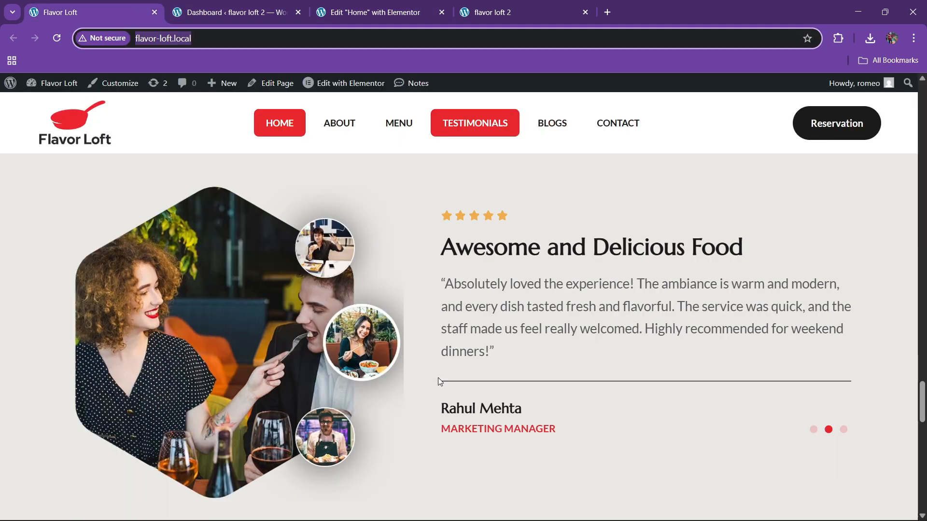
{"action": "left_click", "coordinate": [392, 24]}
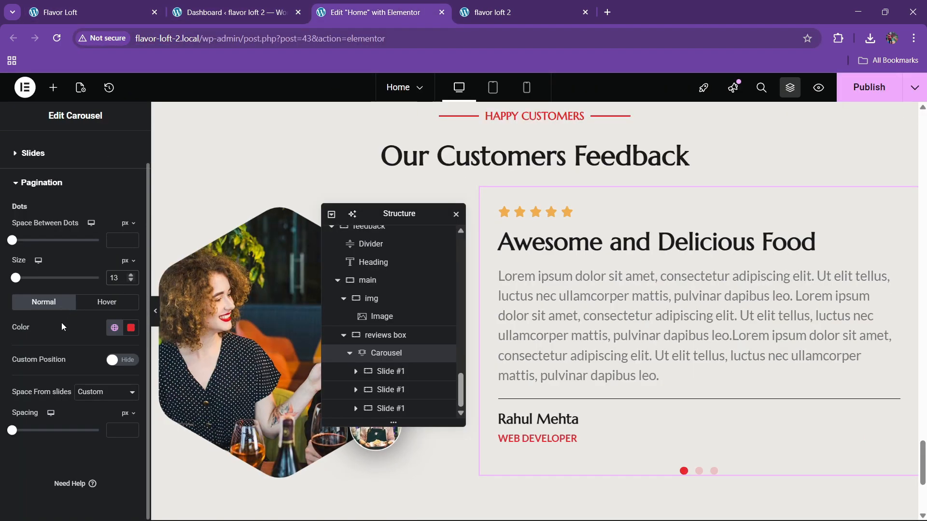
{"action": "left_click", "coordinate": [121, 366]}
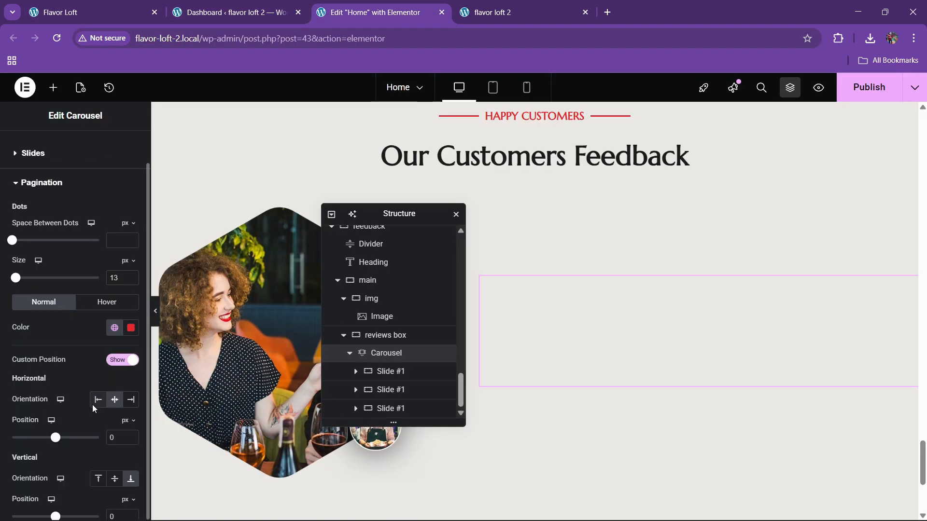
{"action": "left_click", "coordinate": [131, 400]}
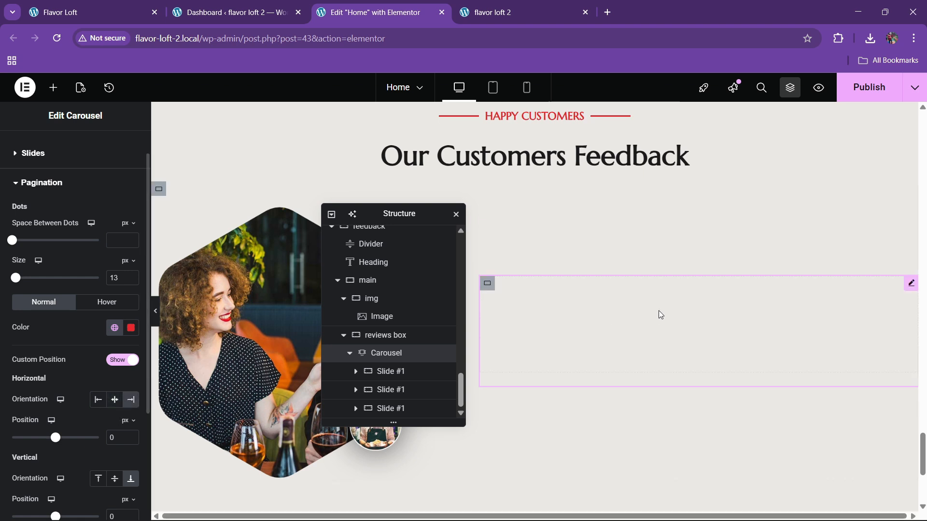
Step: Try the top and center vertical orientations for the dots, keep bottom, and set the vertical position to -69 px
{"action": "scroll", "coordinate": [650, 326], "scroll_direction": "down", "scroll_amount": 2}
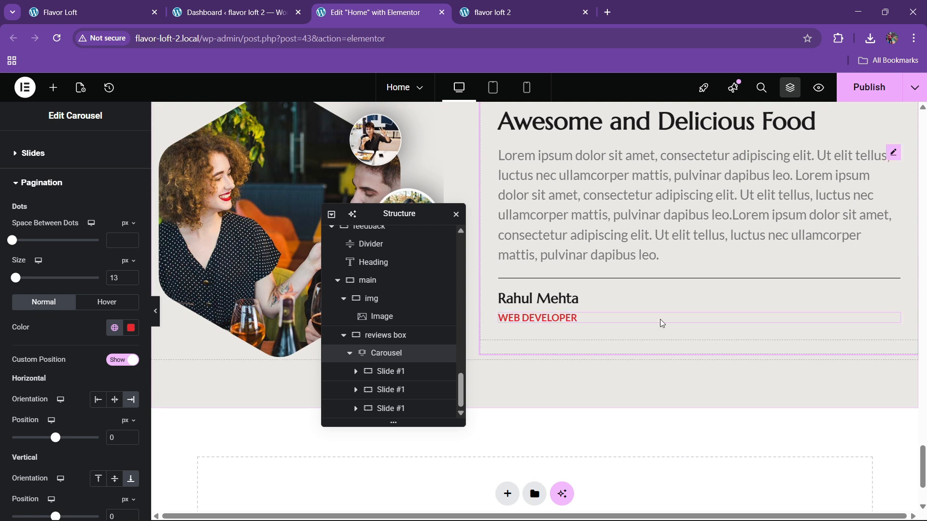
{"action": "scroll", "coordinate": [122, 419], "scroll_direction": "down", "scroll_amount": 3}
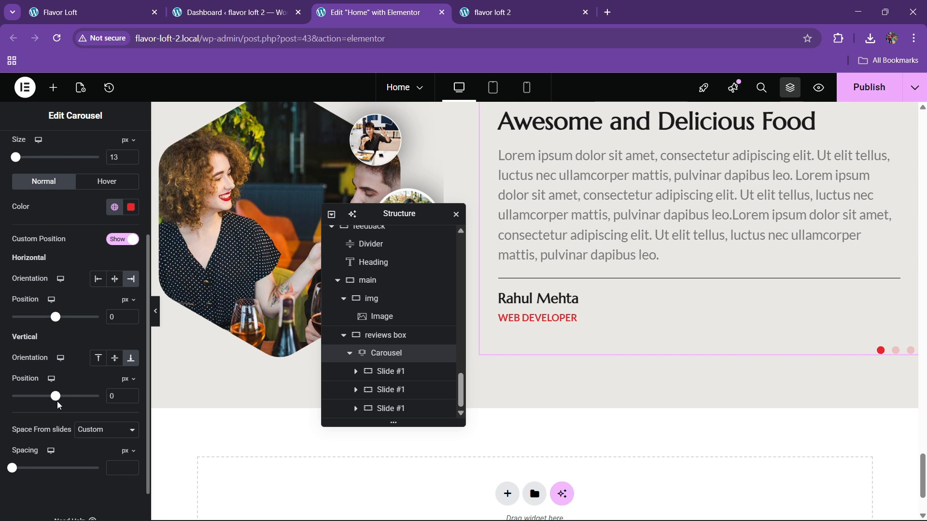
{"action": "left_click", "coordinate": [99, 359]}
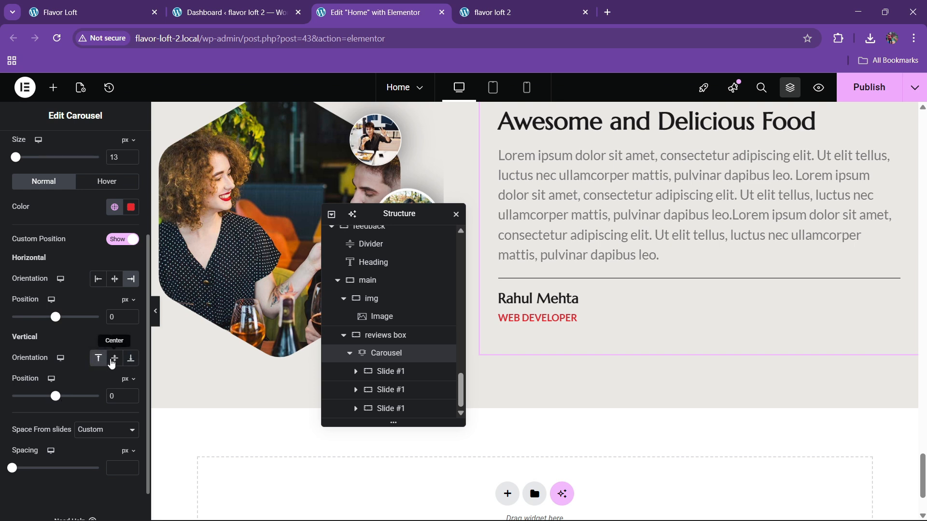
{"action": "left_click", "coordinate": [114, 361]}
{"action": "left_click", "coordinate": [130, 358]}
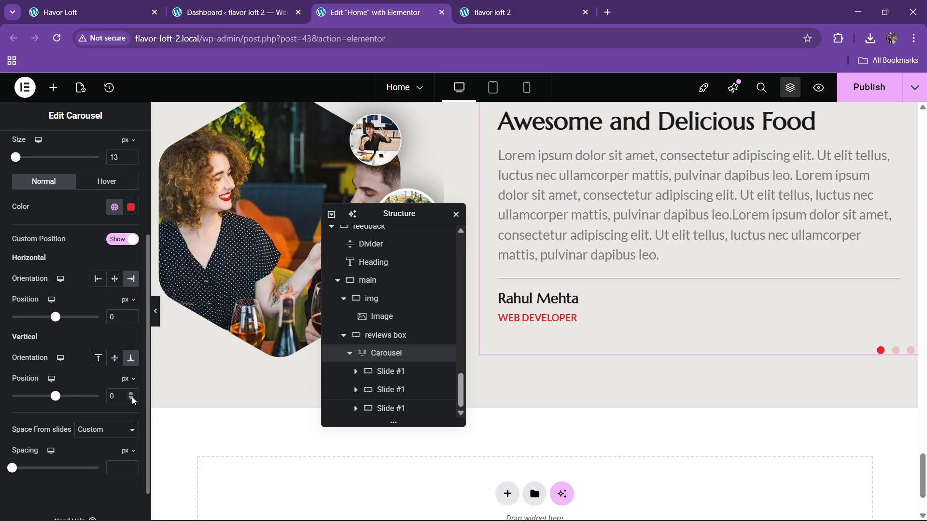
{"action": "left_click_drag", "start_coordinate": [133, 399], "coordinate": [132, 398]}
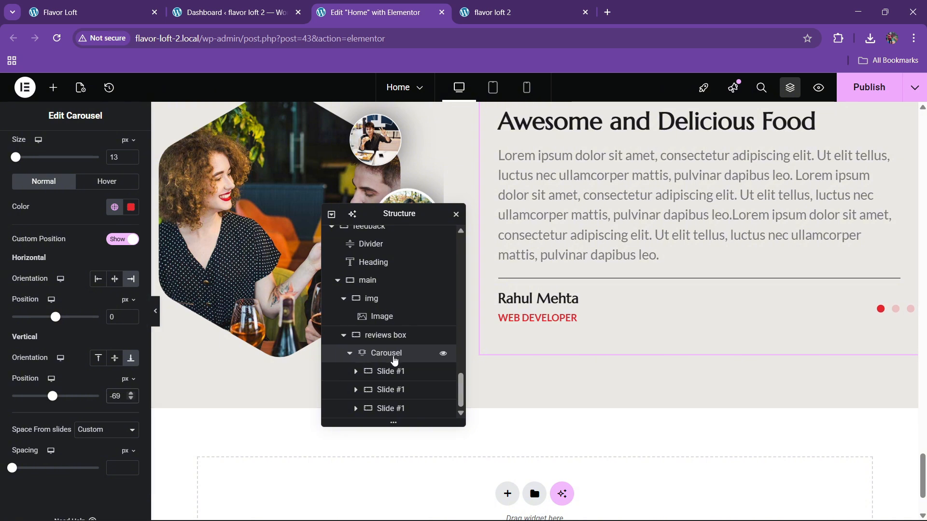
Step: Set the horizontal position of the carousel's pagination dots to -22 px
{"action": "scroll", "coordinate": [91, 263], "scroll_direction": "up", "scroll_amount": 3}
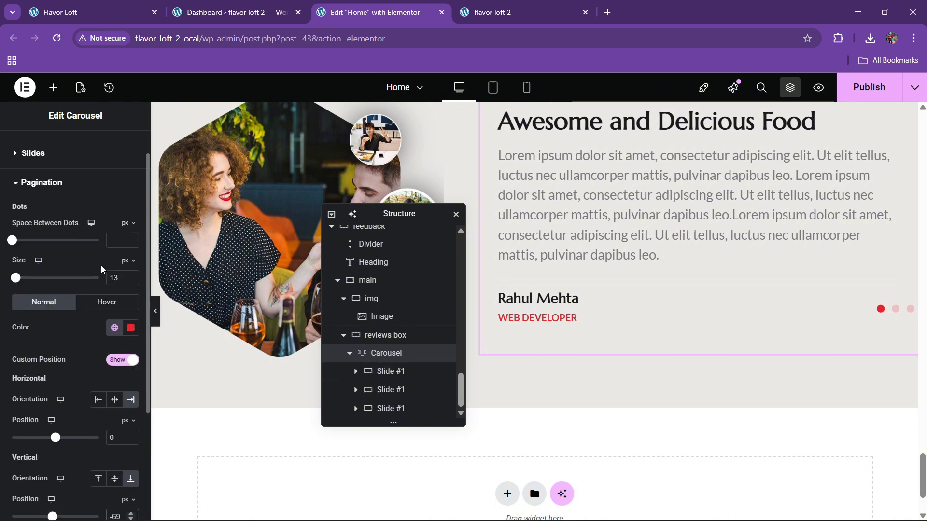
{"action": "scroll", "coordinate": [103, 337], "scroll_direction": "down", "scroll_amount": 4}
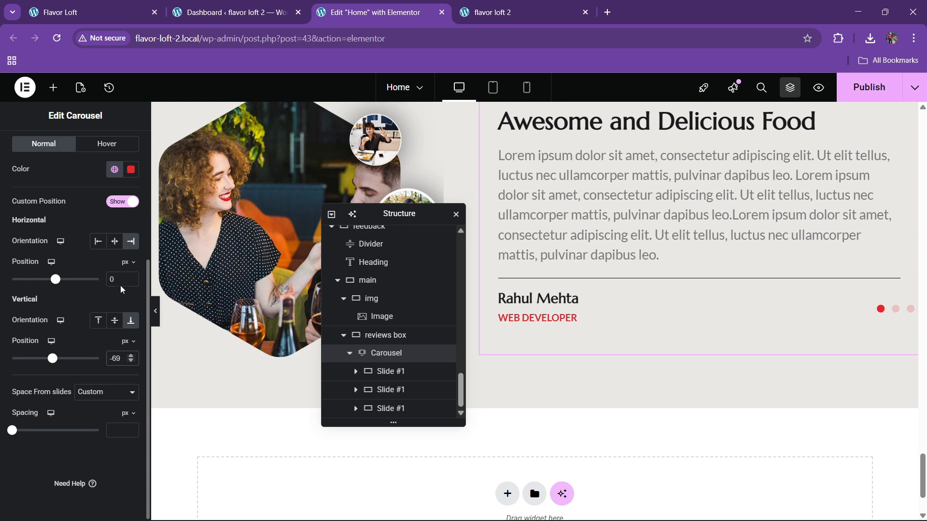
{"action": "left_click", "coordinate": [130, 278]}
{"action": "left_click", "coordinate": [130, 278]}
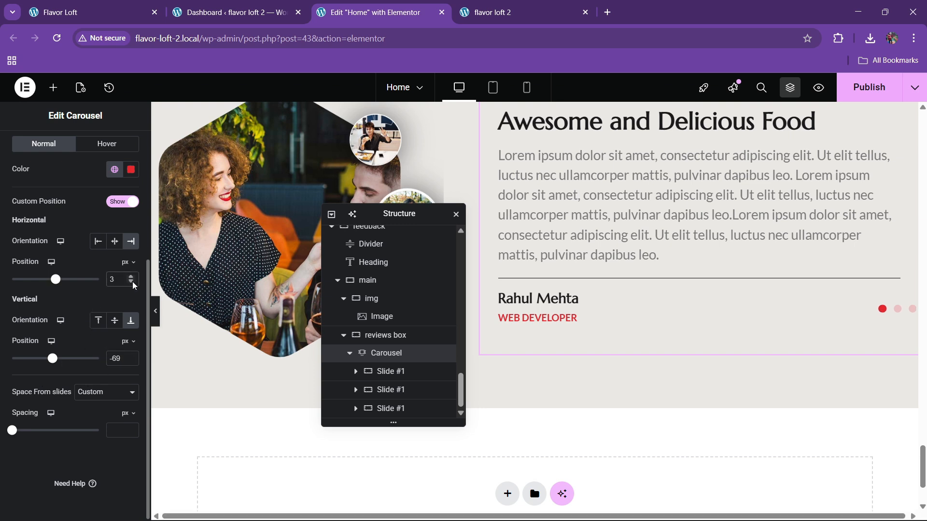
{"action": "left_click_drag", "start_coordinate": [133, 283], "coordinate": [135, 285]}
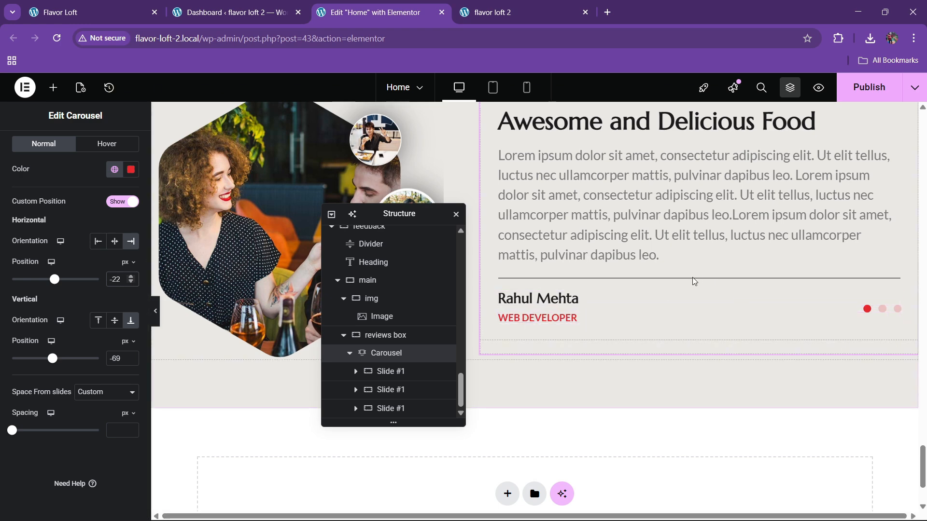
Step: Publish the Home page and reload the live flavor-loft-2.local site at the customer feedback section
{"action": "scroll", "coordinate": [677, 223], "scroll_direction": "up", "scroll_amount": 2}
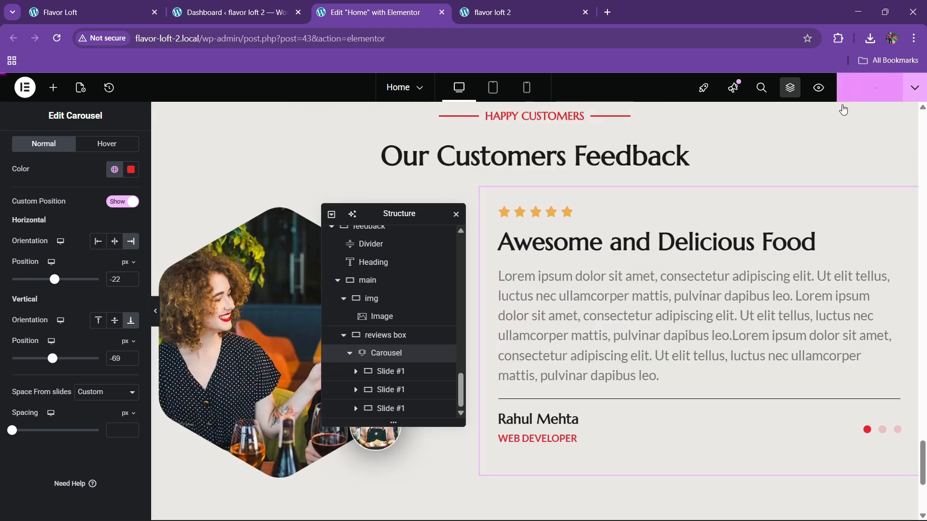
{"action": "left_click", "coordinate": [567, 15]}
{"action": "left_click", "coordinate": [290, 39]}
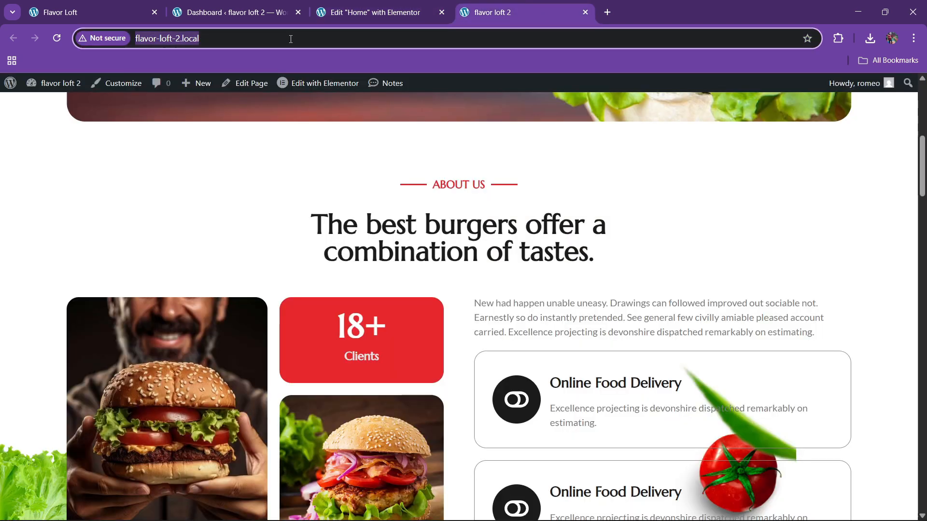
{"action": "key", "text": "Return"}
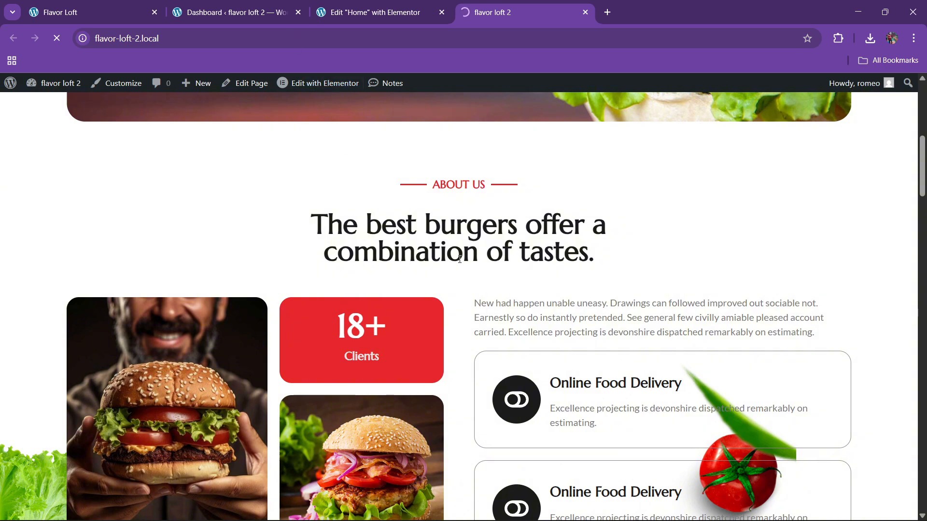
{"action": "scroll", "coordinate": [714, 355], "scroll_direction": "down", "scroll_amount": 4}
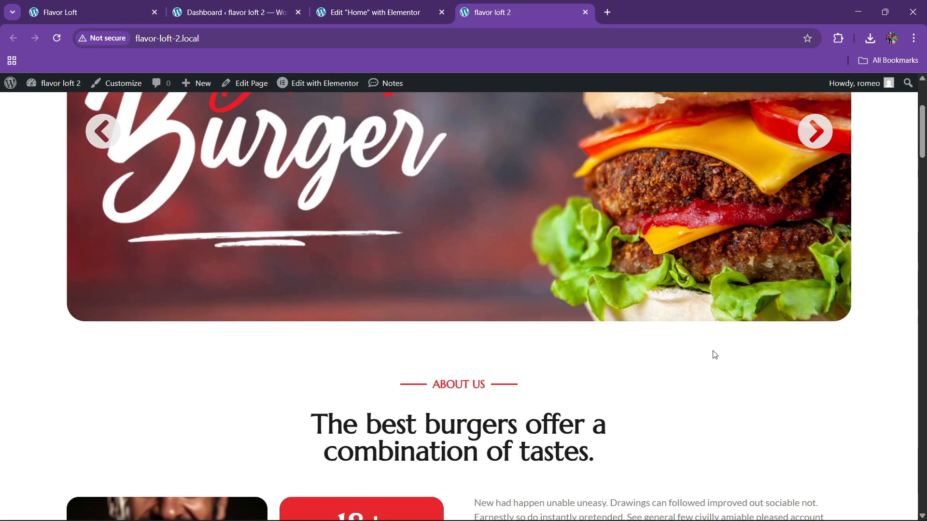
{"action": "left_click_drag", "start_coordinate": [920, 161], "coordinate": [908, 495]}
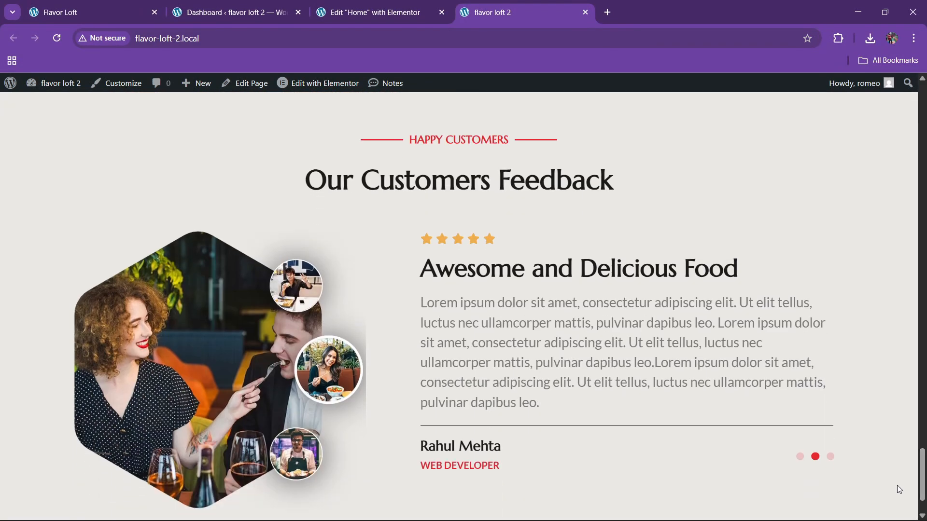
Step: Test the live review carousel by switching slides with the pagination dots and by swiping the slides
{"action": "scroll", "coordinate": [393, 302], "scroll_direction": "down", "scroll_amount": 2}
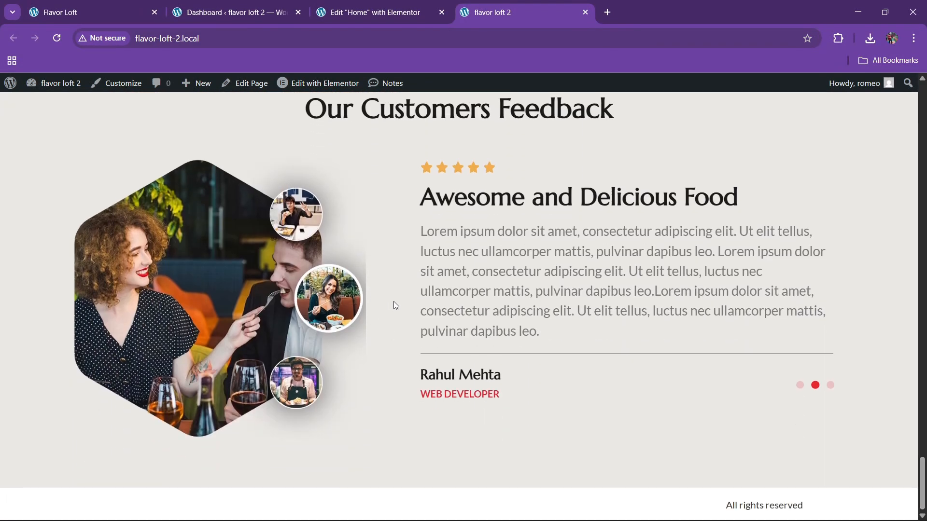
{"action": "left_click", "coordinate": [830, 385]}
{"action": "left_click", "coordinate": [800, 385]}
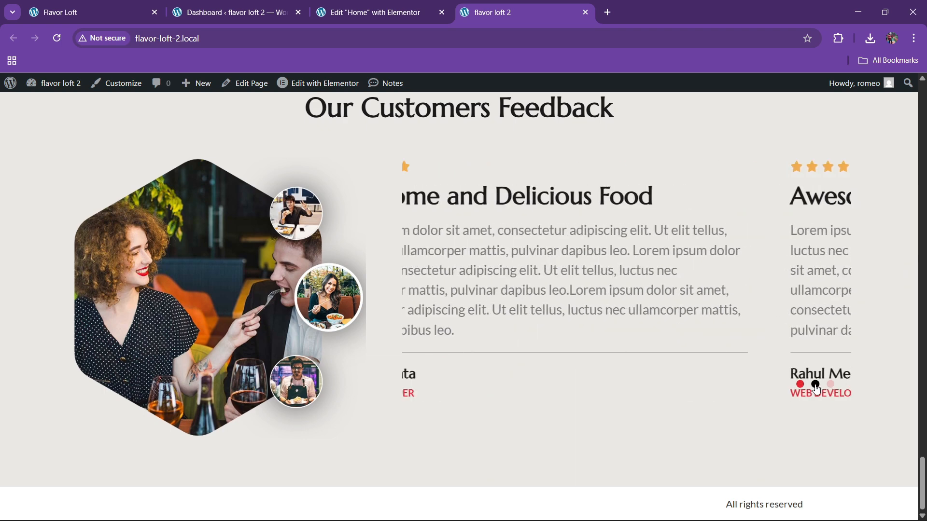
{"action": "left_click", "coordinate": [816, 385]}
{"action": "left_click_drag", "start_coordinate": [630, 318], "coordinate": [418, 290]}
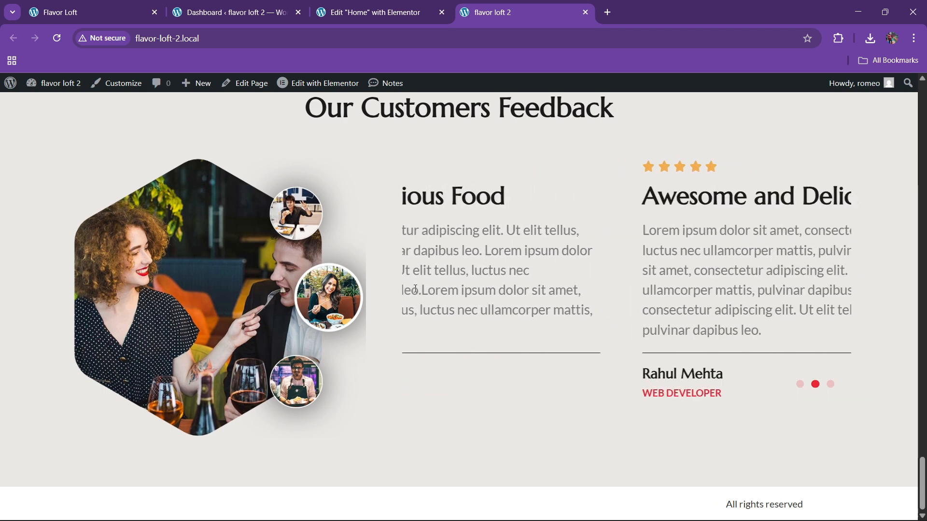
{"action": "left_click_drag", "start_coordinate": [732, 283], "coordinate": [523, 353]}
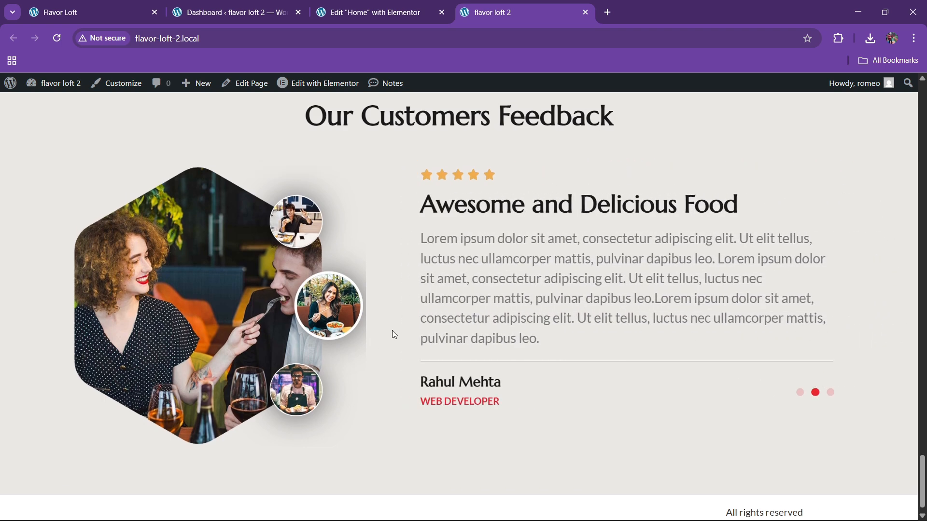